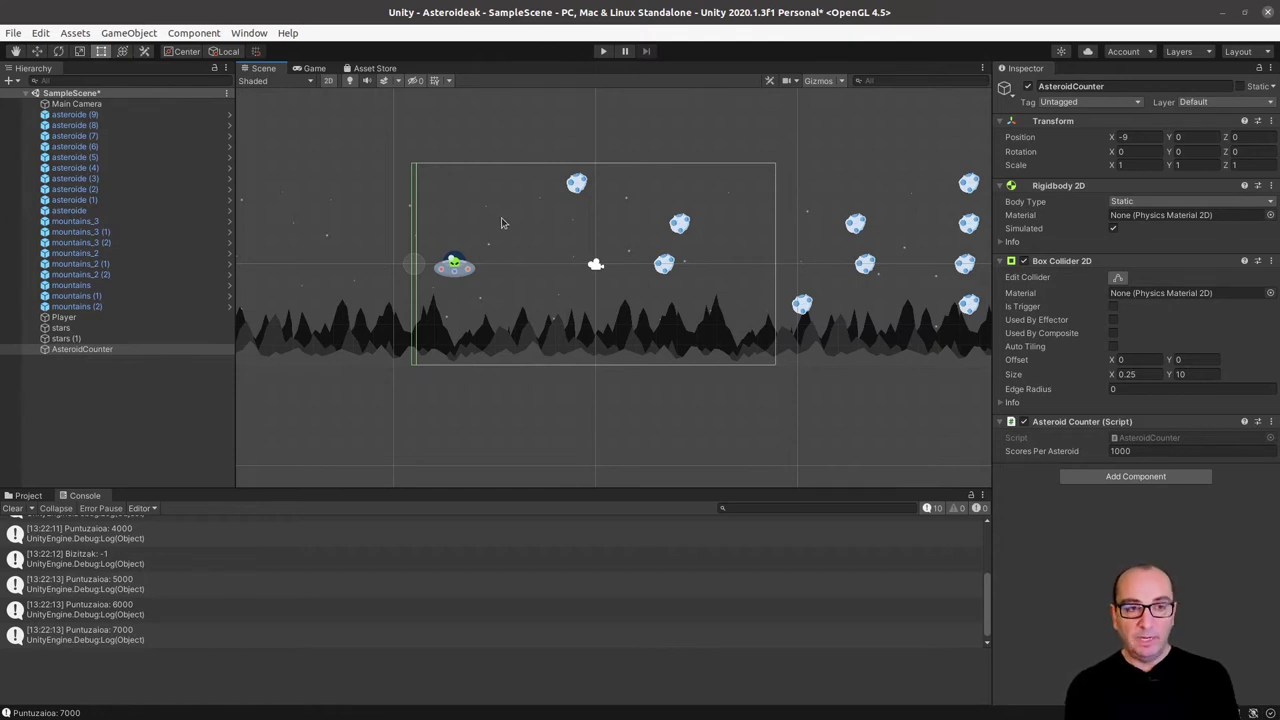
# Add a Text - TextMeshPro label from the Hierarchy's UI menu, creating Canvas and EventSystem
pyautogui.click(54, 377)
pyautogui.rightClick(60, 376)
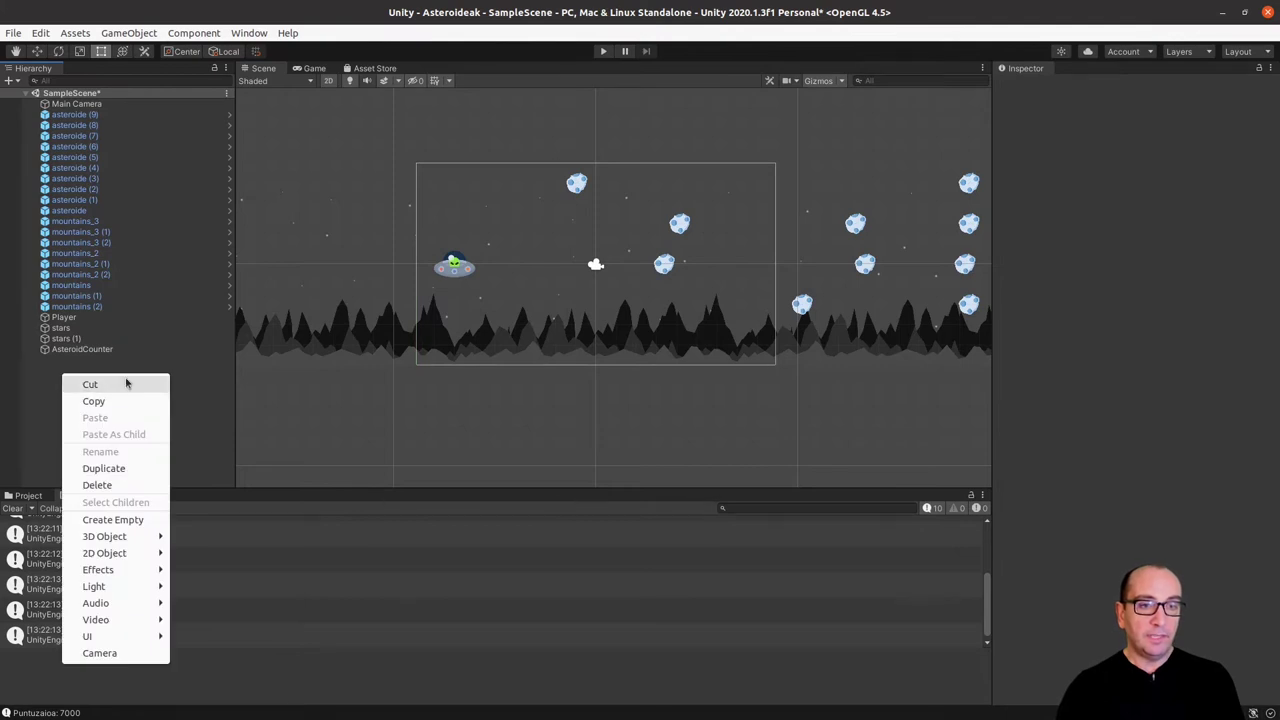
pyautogui.moveTo(119, 637)
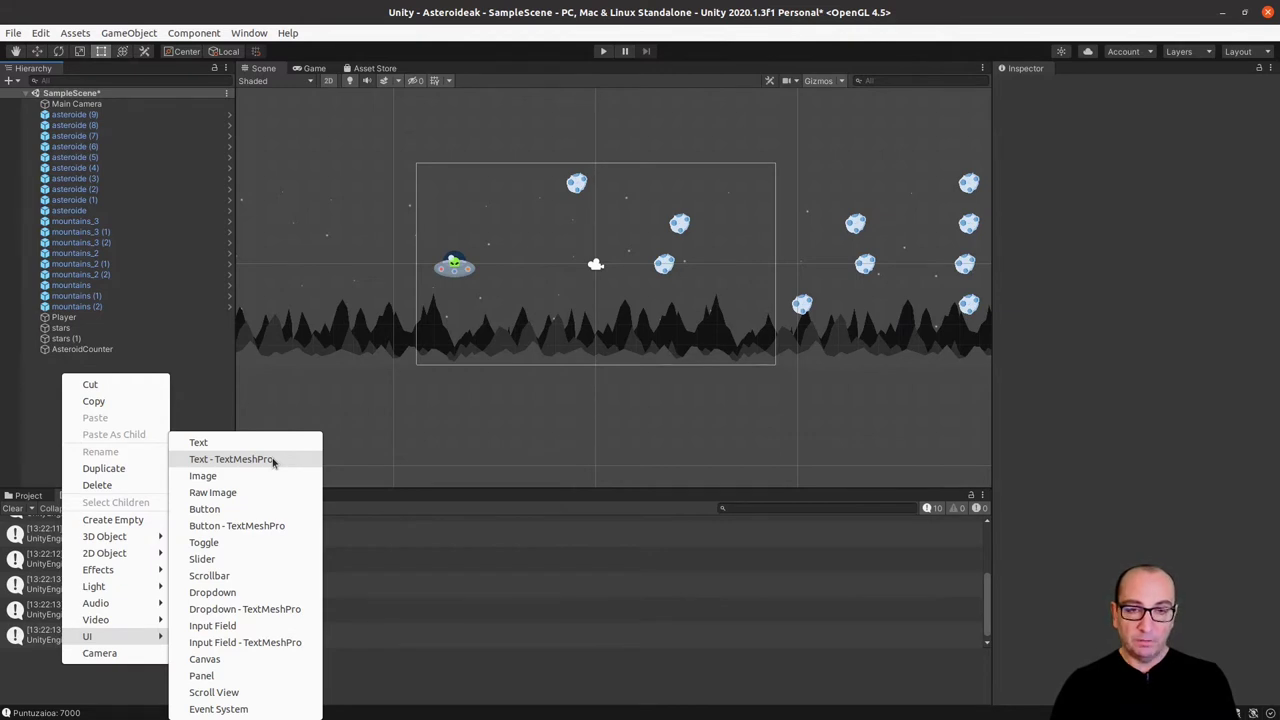
pyautogui.click(272, 461)
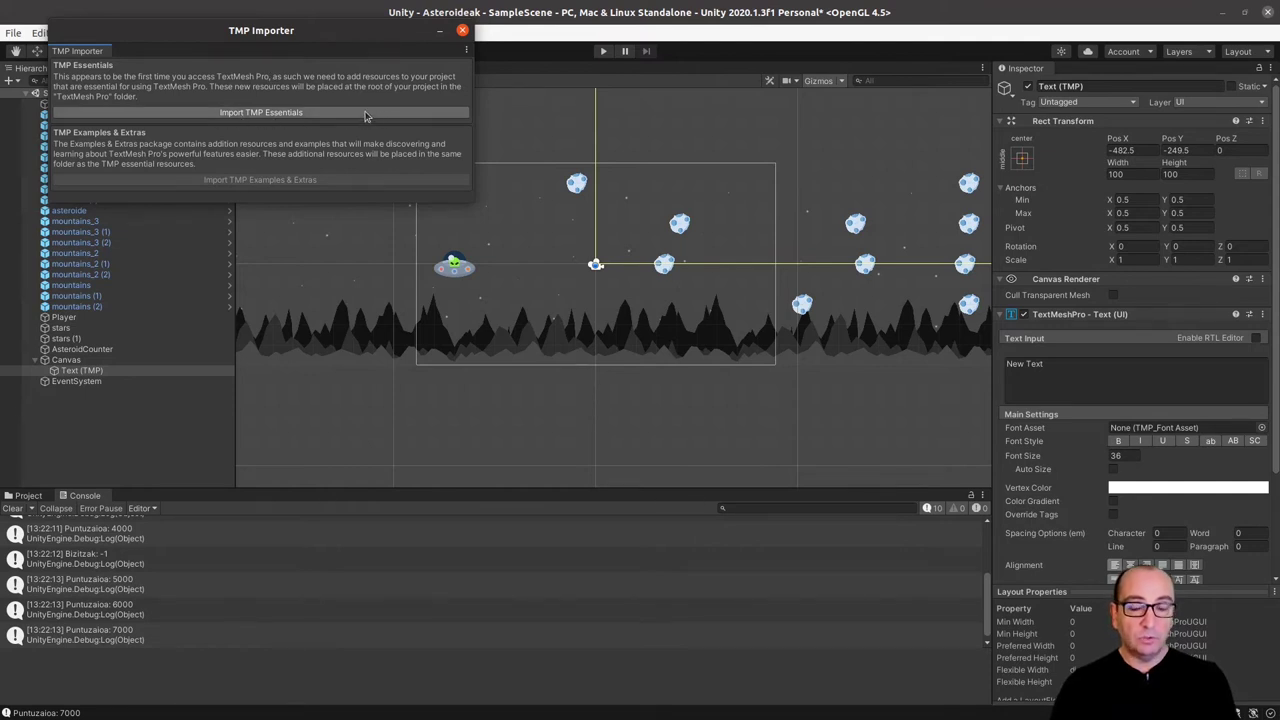
# Import the TMP Essential Resources and close the TMP Importer window
pyautogui.click(365, 114)
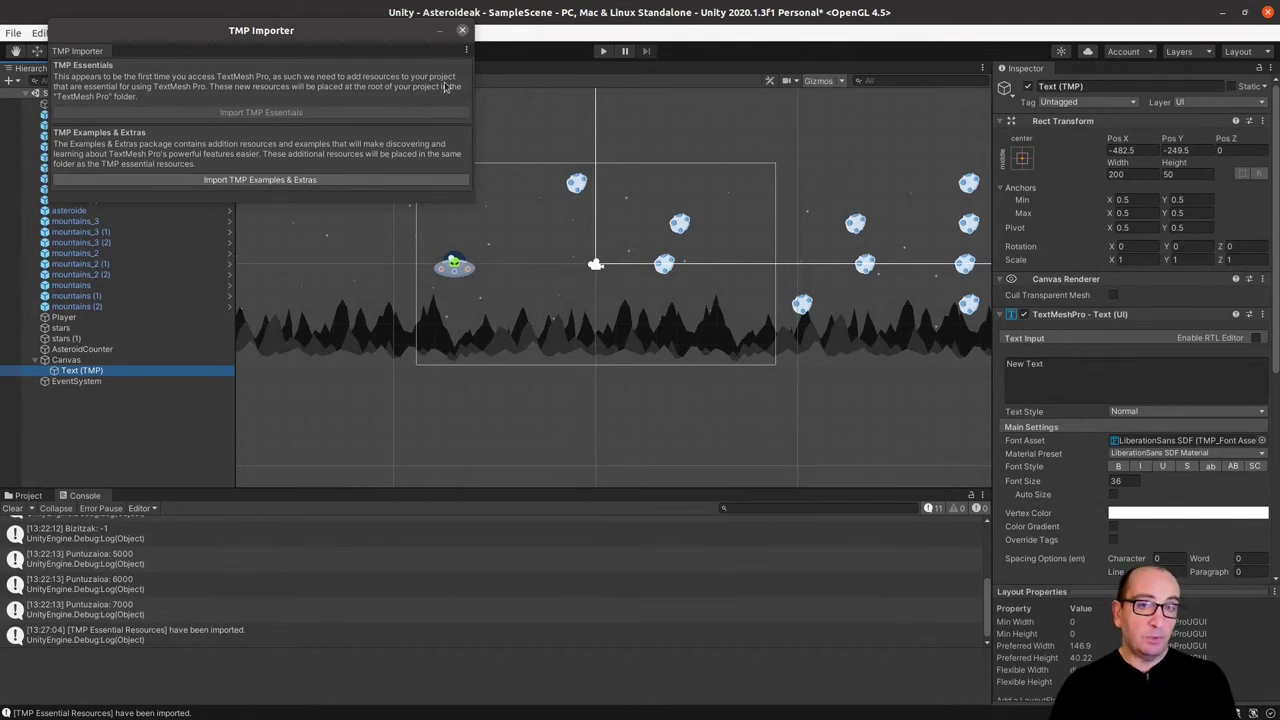
pyautogui.click(463, 33)
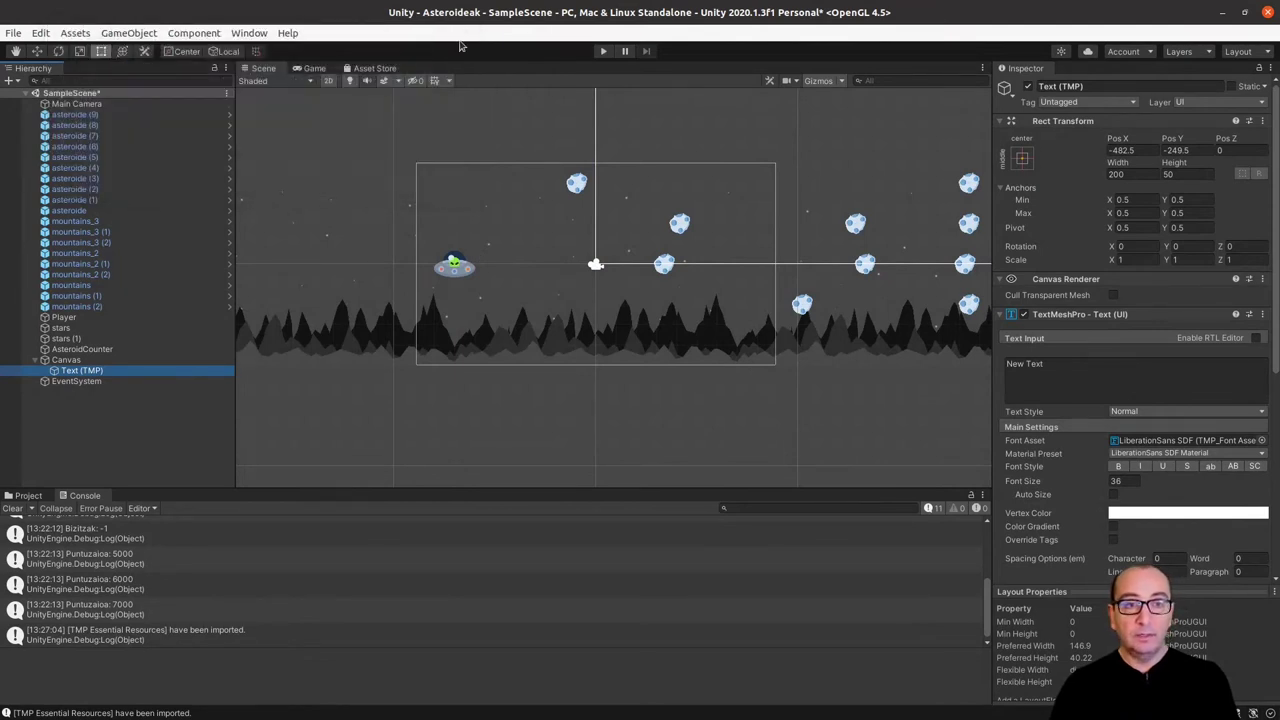
pyautogui.click(70, 361)
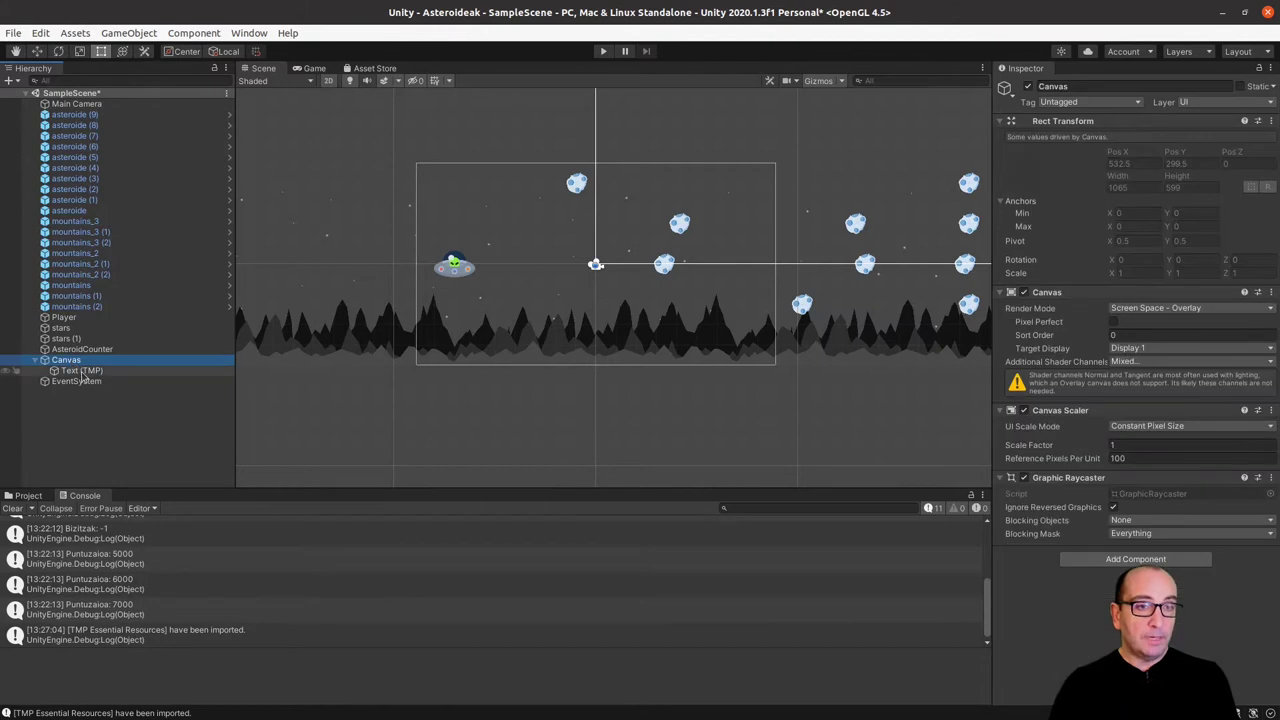
# Inspect the Text (TMP), EventSystem and Canvas objects in the Hierarchy
pyautogui.click(84, 372)
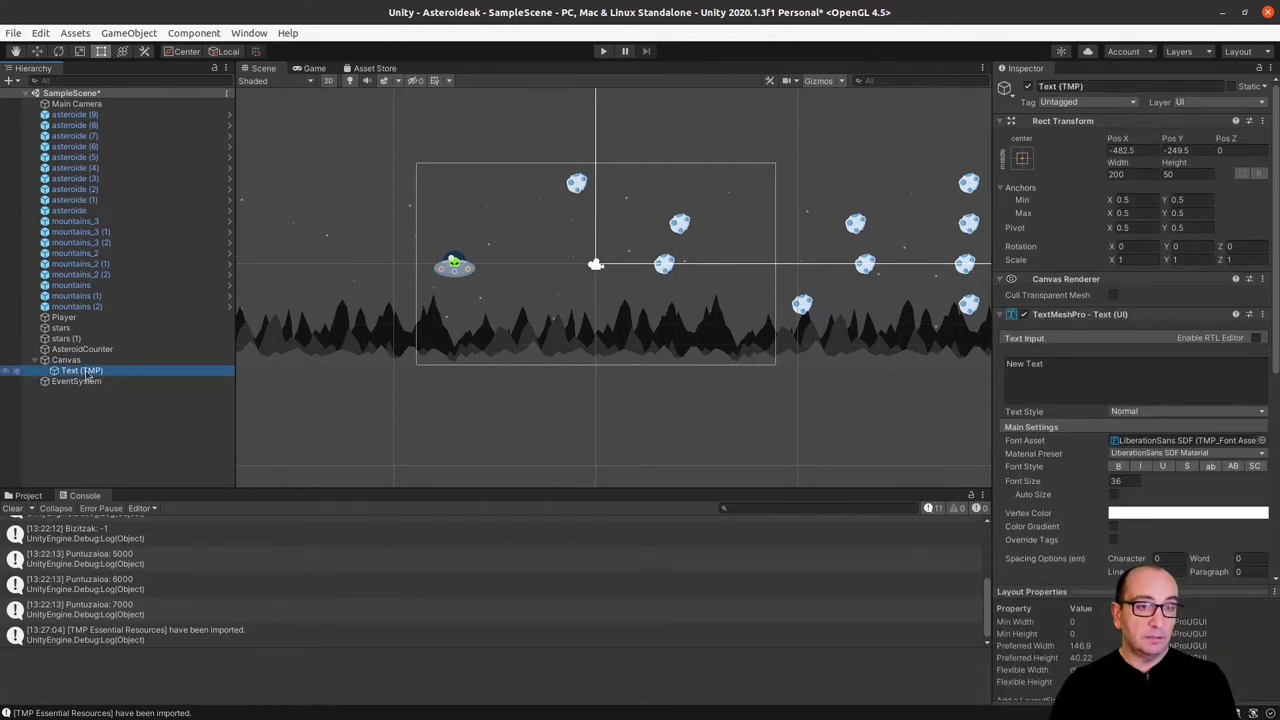
pyautogui.rightClick(86, 373)
pyautogui.click(78, 383)
pyautogui.click(78, 383)
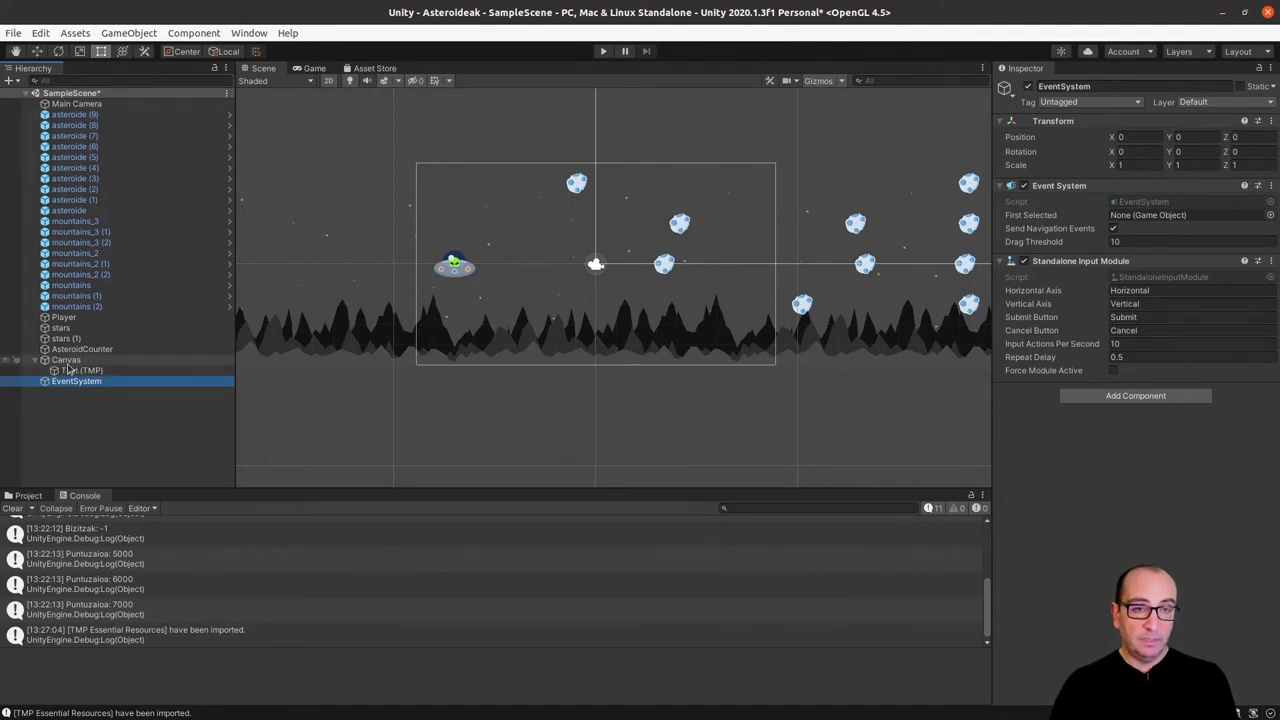
pyautogui.click(70, 360)
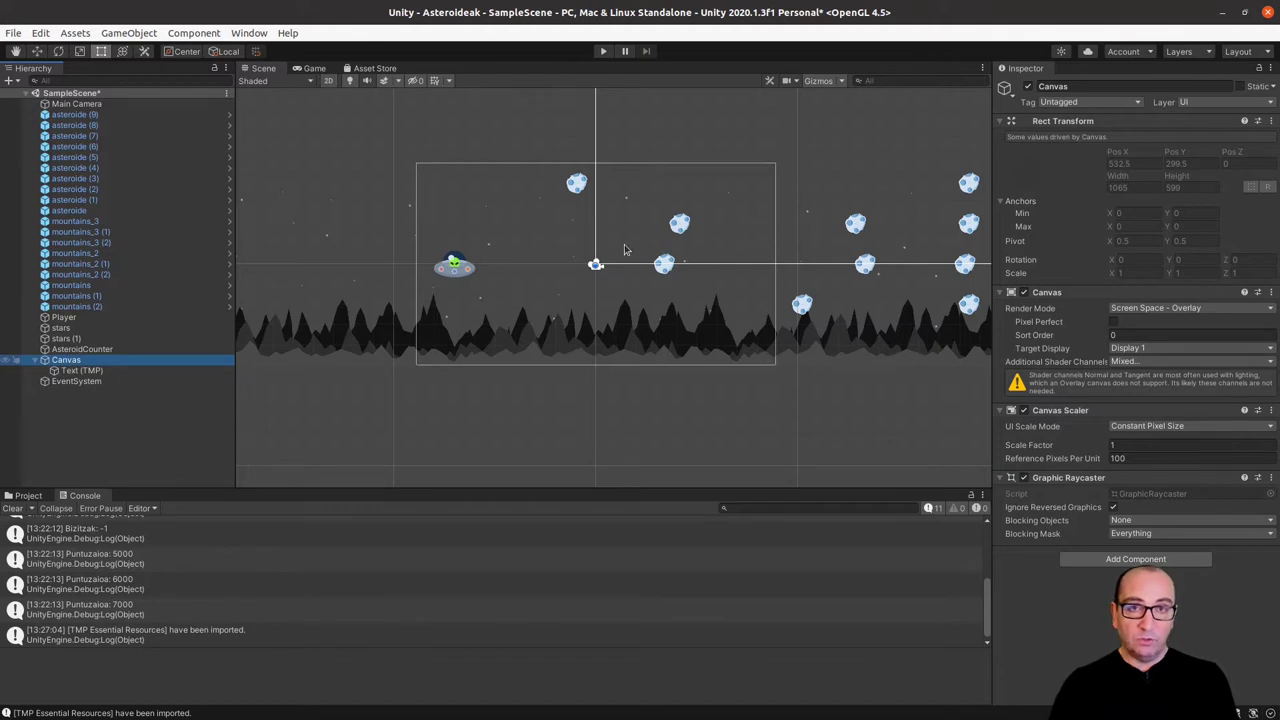
# Frame the Canvas in the Scene view and check the New Text label in the Game view
pyautogui.press('f')
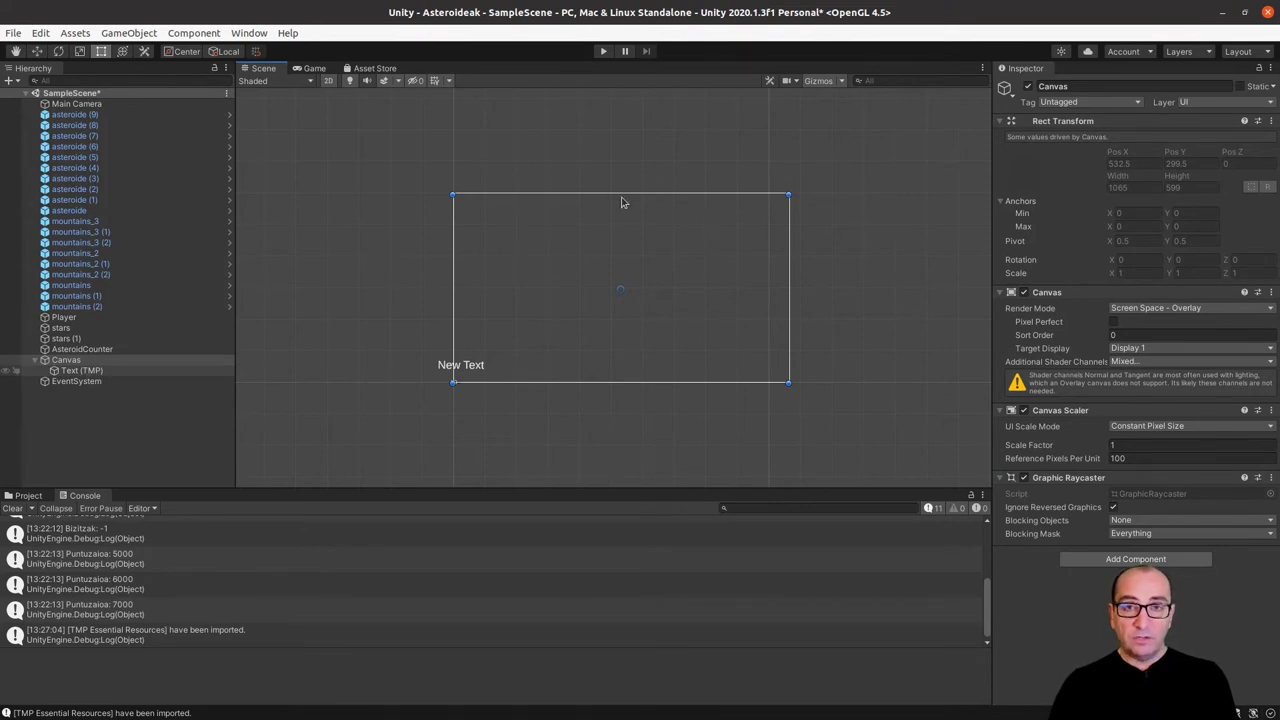
pyautogui.click(316, 68)
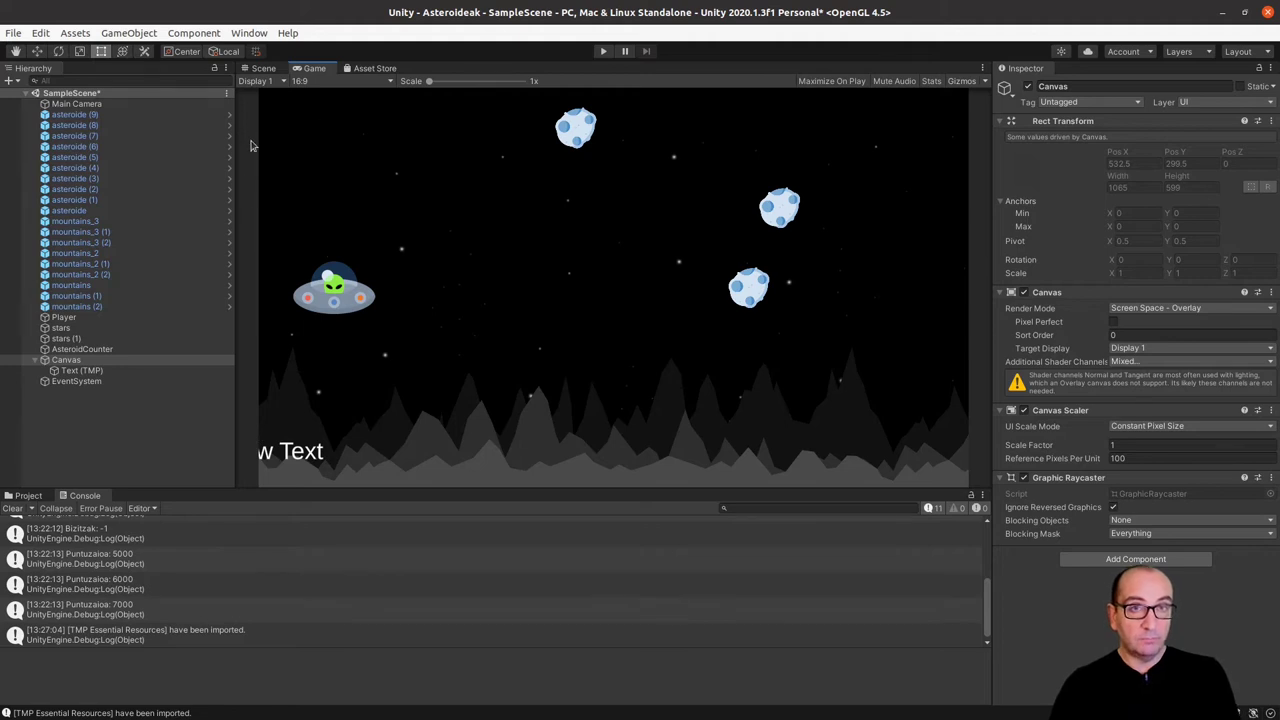
pyautogui.click(264, 68)
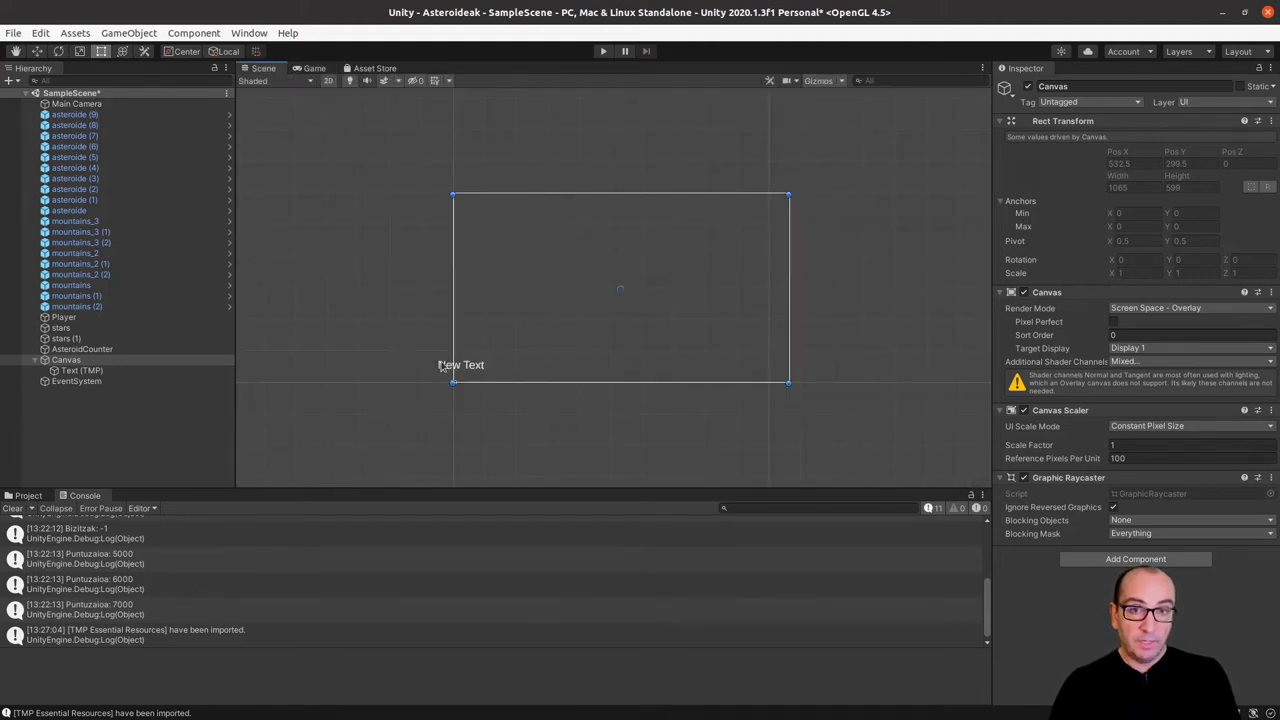
# Rename the Text (TMP) object under the Canvas to LivesText
pyautogui.click(105, 372)
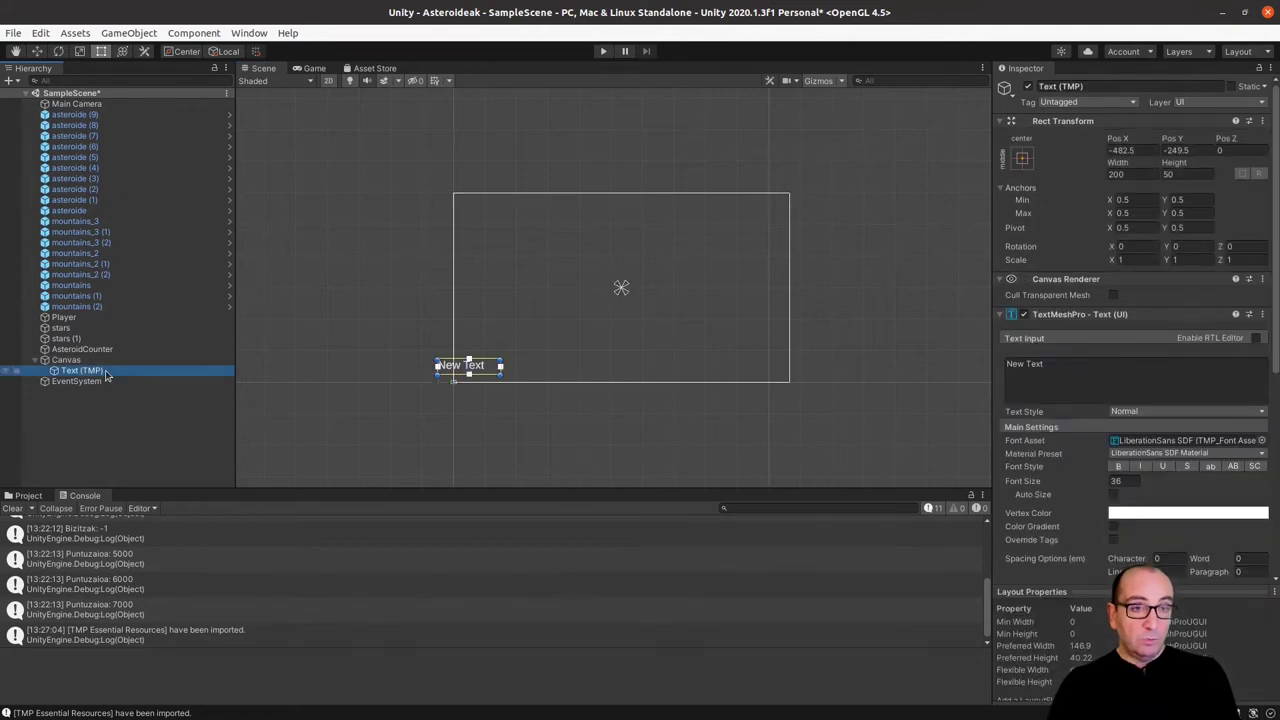
pyautogui.rightClick(105, 372)
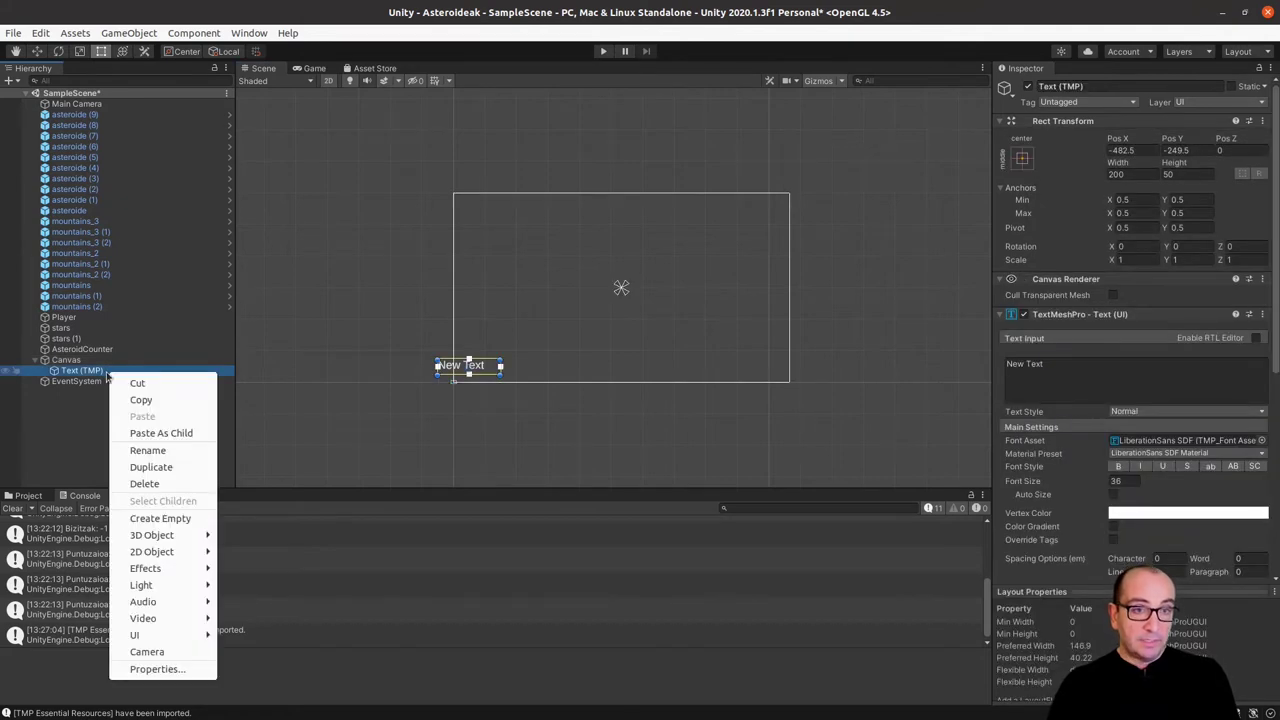
pyautogui.click(151, 453)
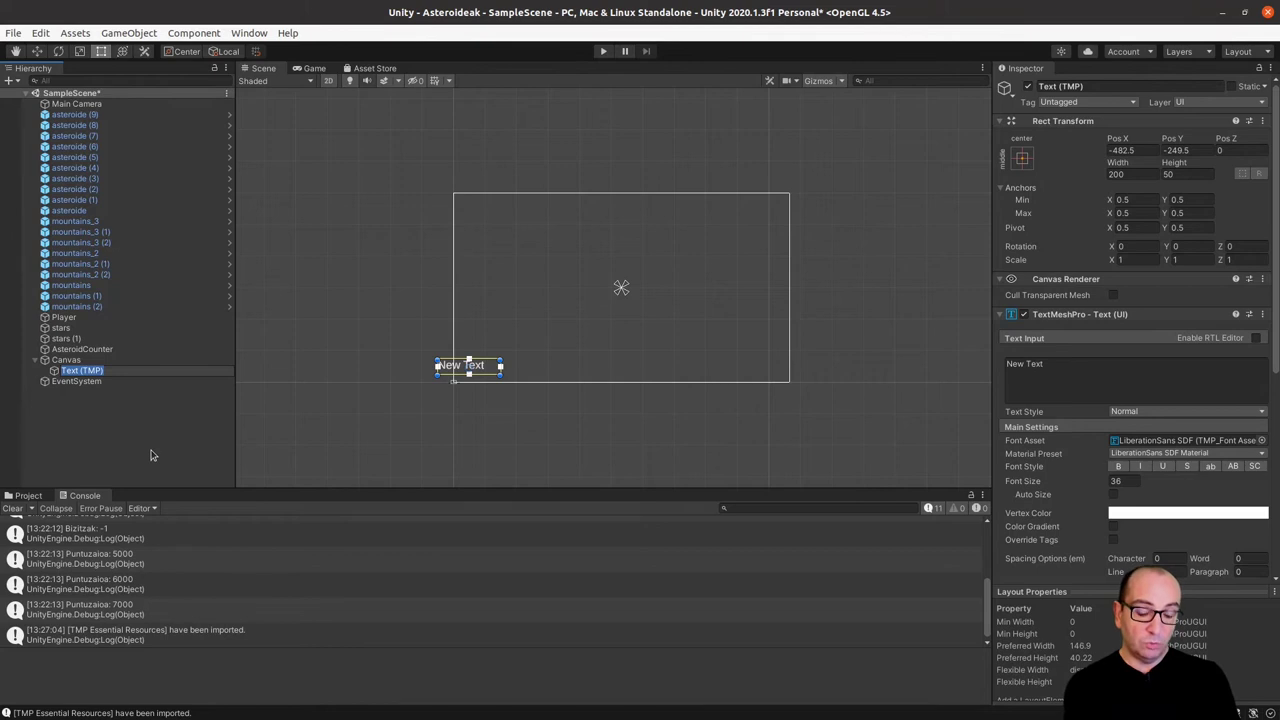
pyautogui.write('LivesText')
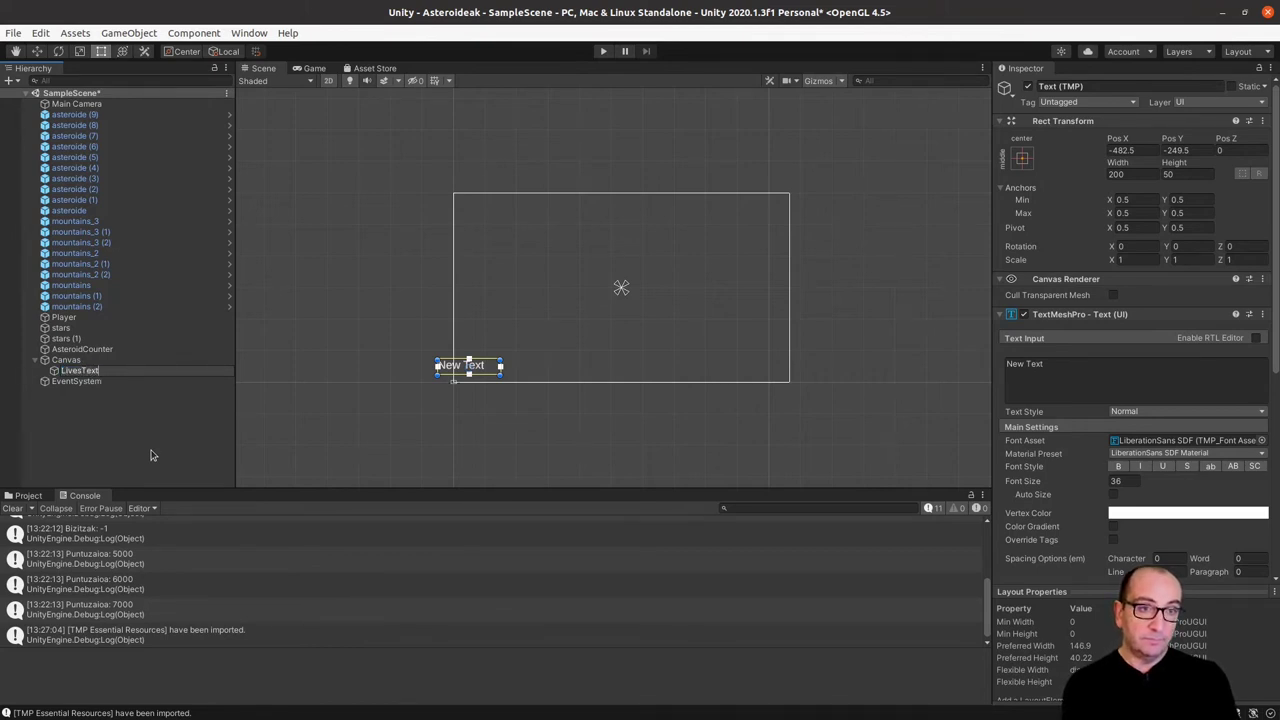
pyautogui.press('Return')
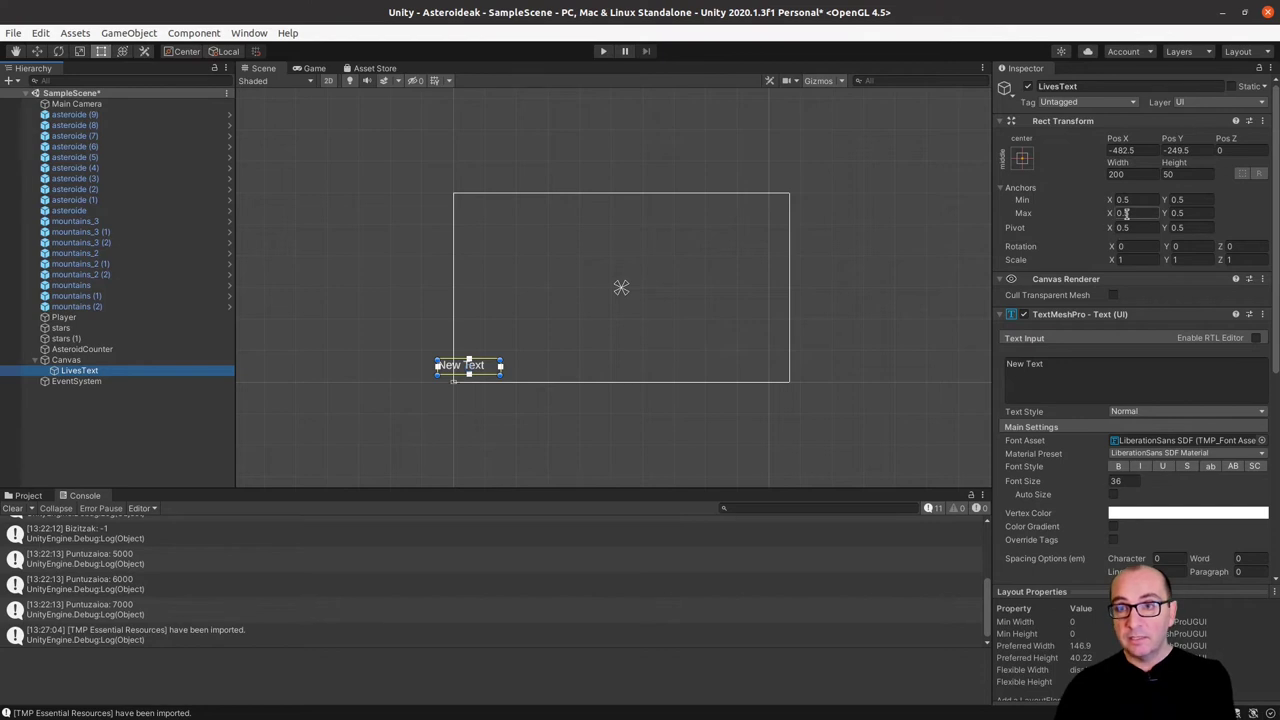
pyautogui.click(84, 242)
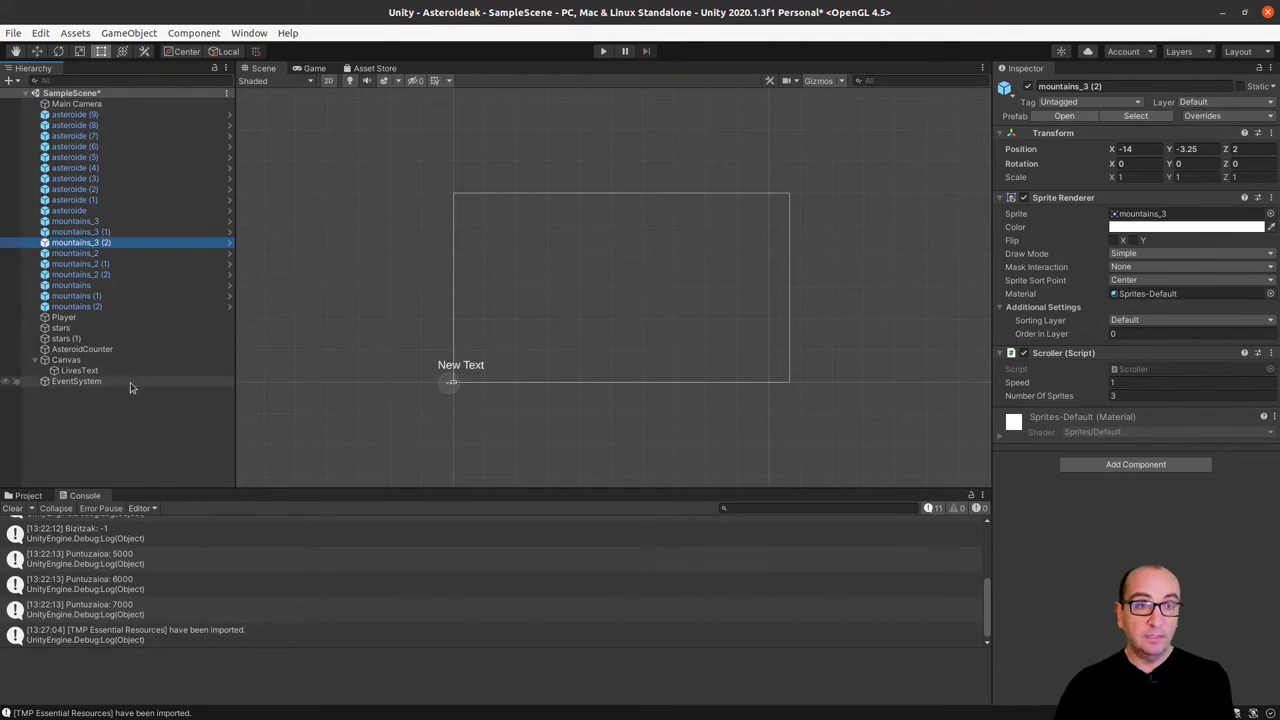
pyautogui.click(198, 373)
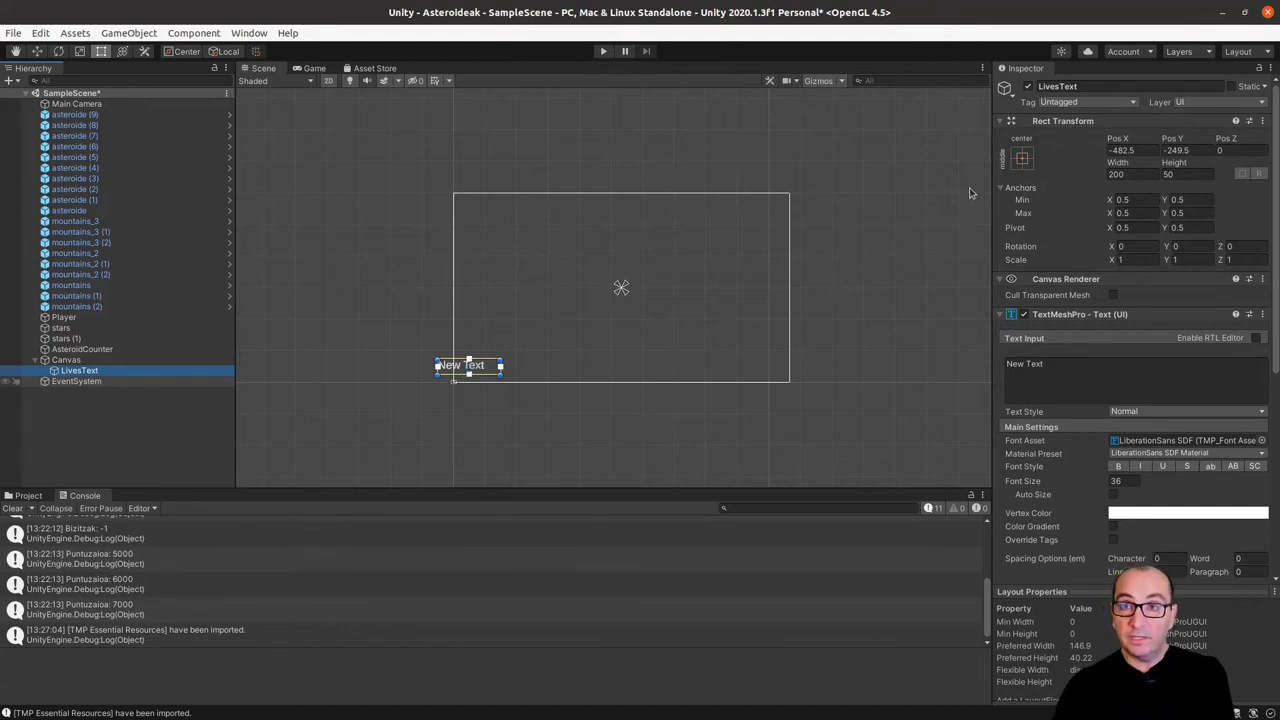
# Drag LivesText to the canvas's upper left (Pos X -408, Pos Y 253) and zoom in
pyautogui.moveTo(482, 368); pyautogui.dragTo(508, 207)
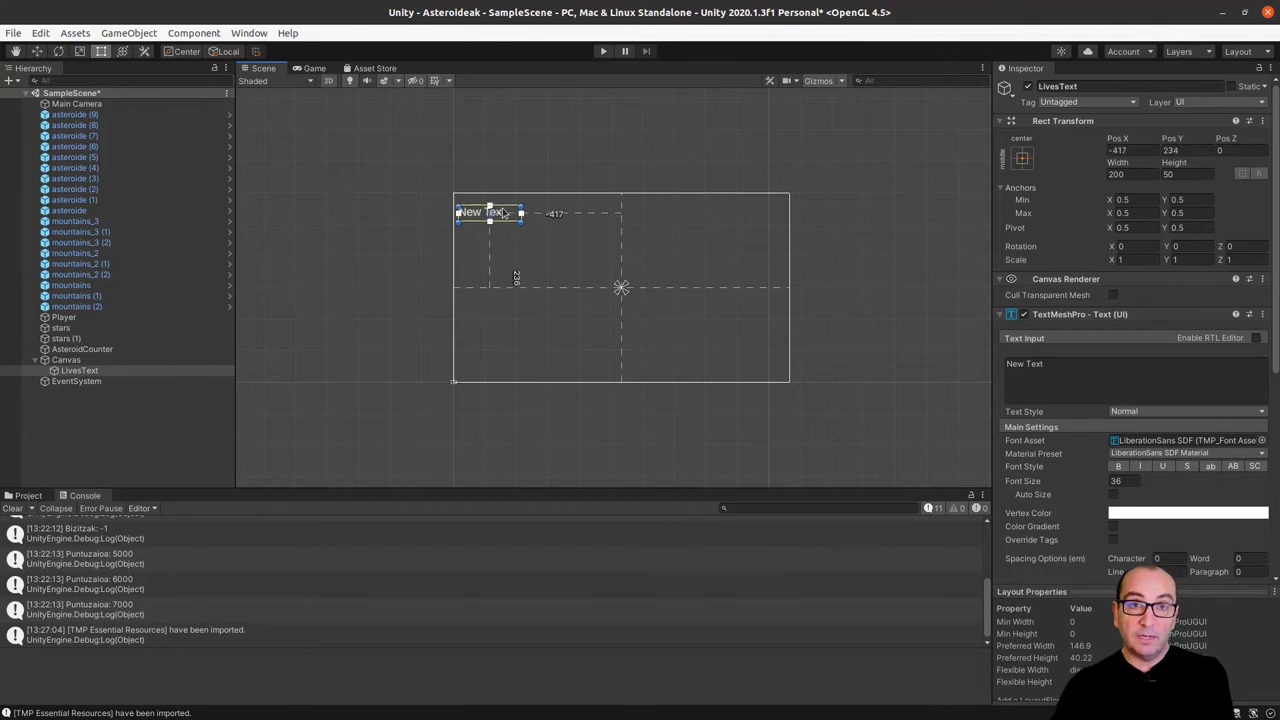
pyautogui.scroll(1, 503, 238)
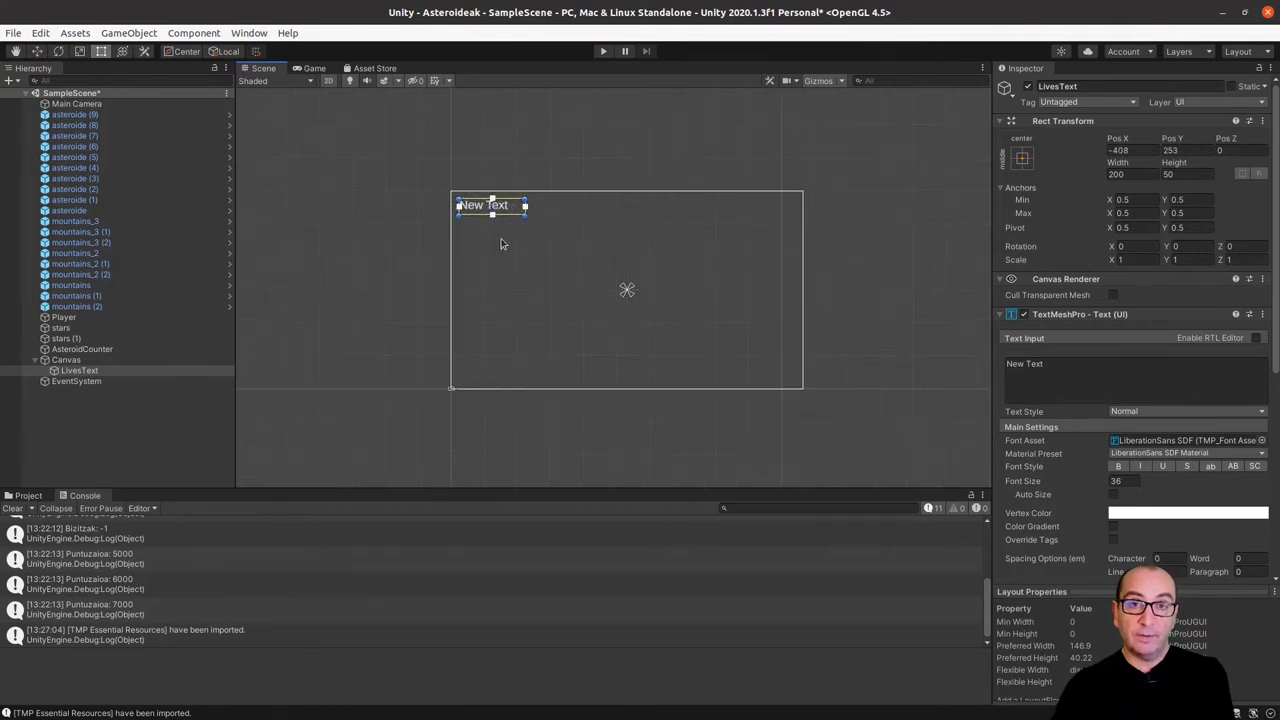
pyautogui.scroll(2, 500, 236)
pyautogui.scroll(2, 500, 229)
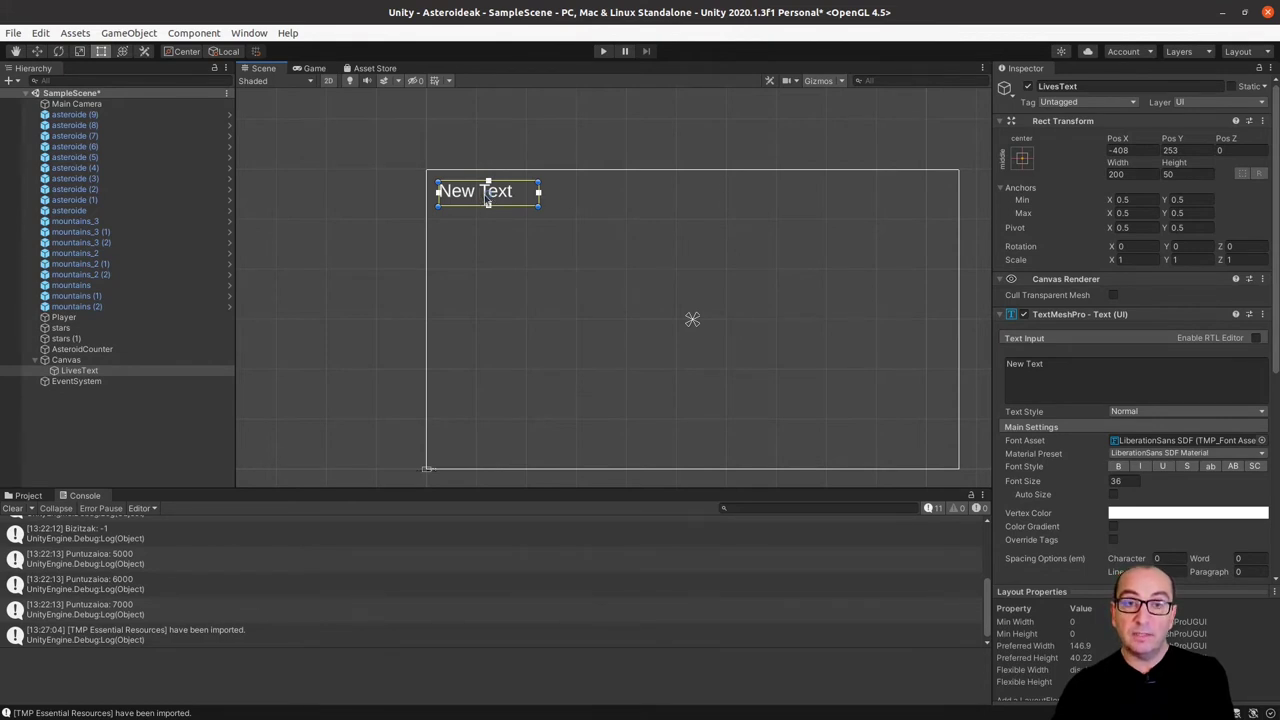
pyautogui.click(1131, 200)
pyautogui.click(1180, 198)
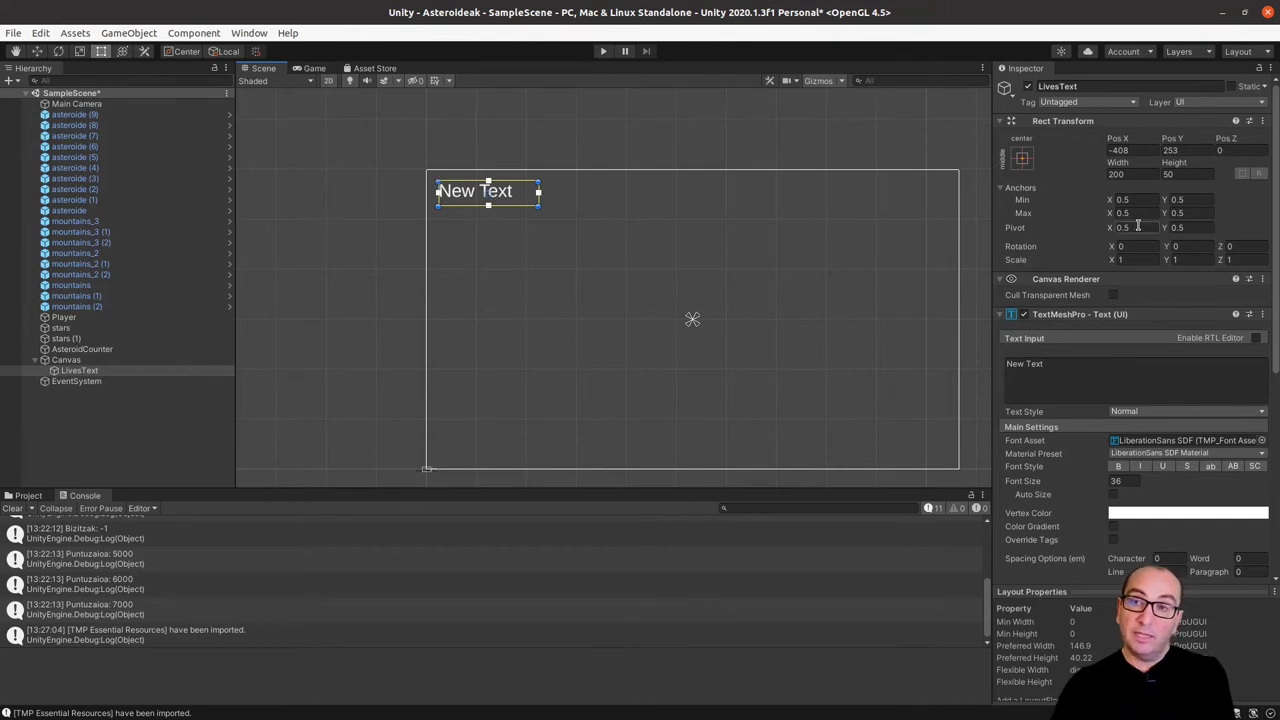
# Enter LivesText's pivot values and anchor it to the top-left preset
pyautogui.click(1176, 227)
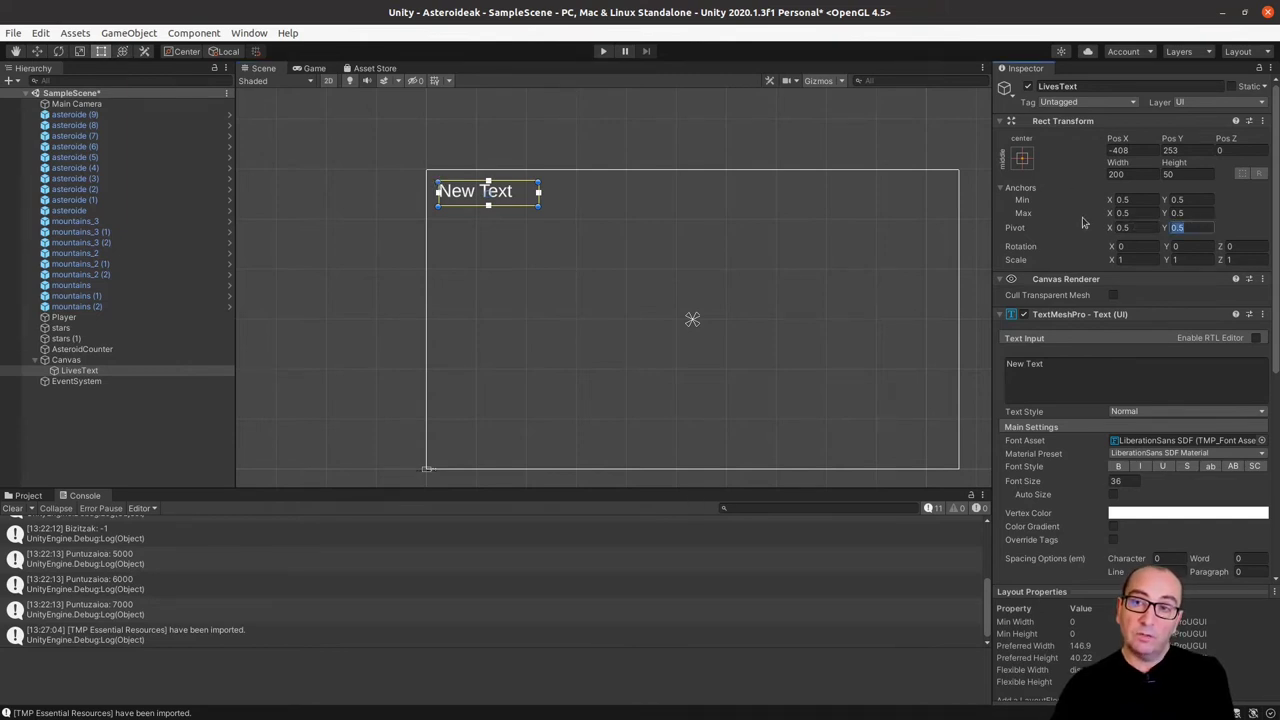
pyautogui.write('0')
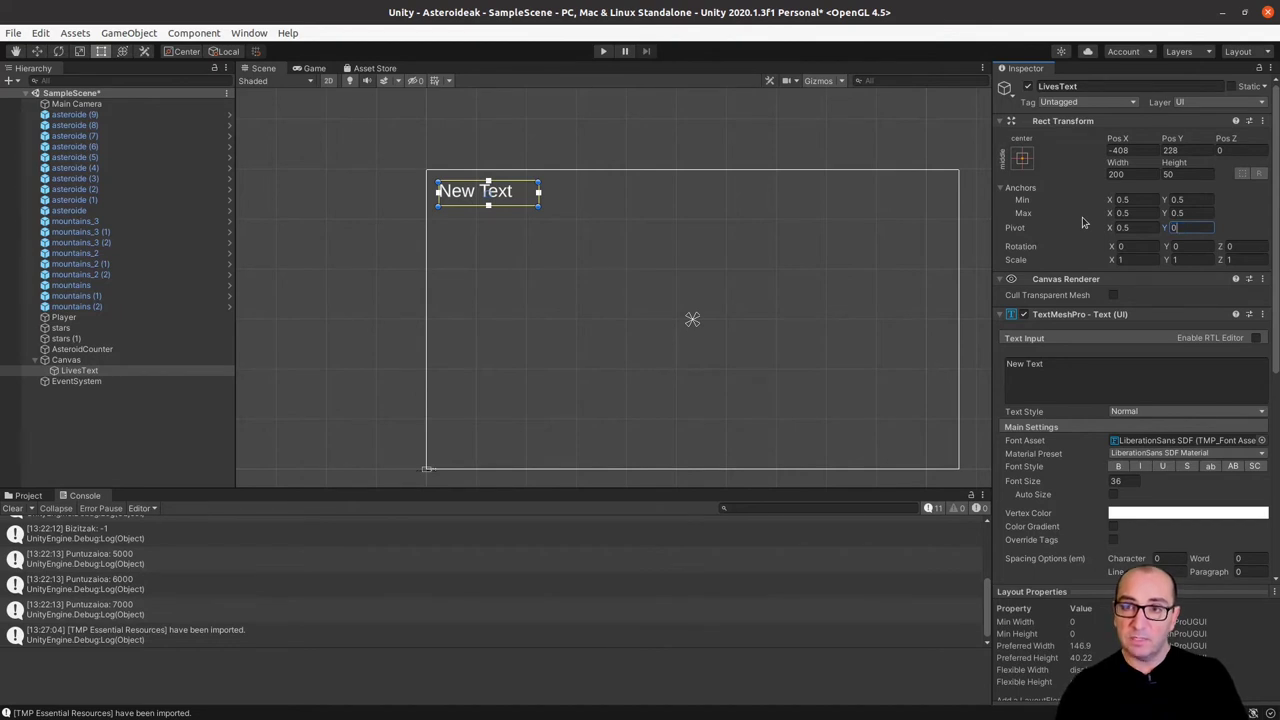
pyautogui.click(1134, 227)
pyautogui.write('1')
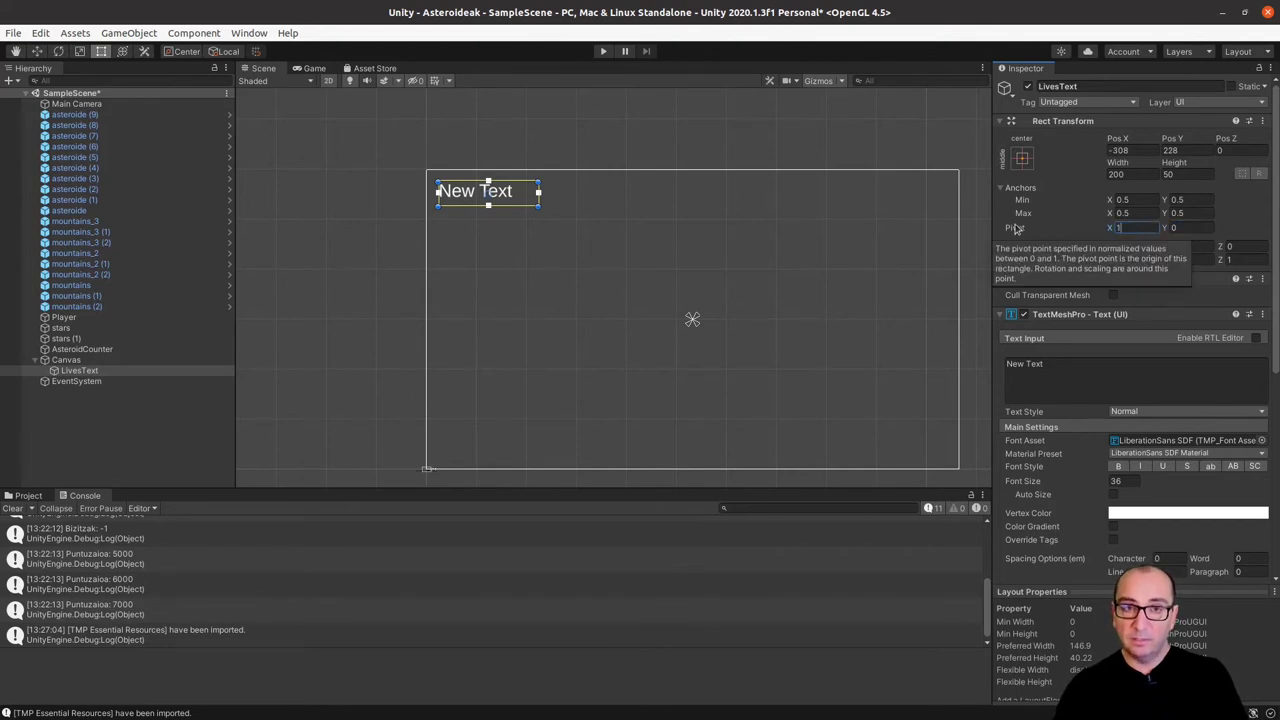
pyautogui.click(1115, 149)
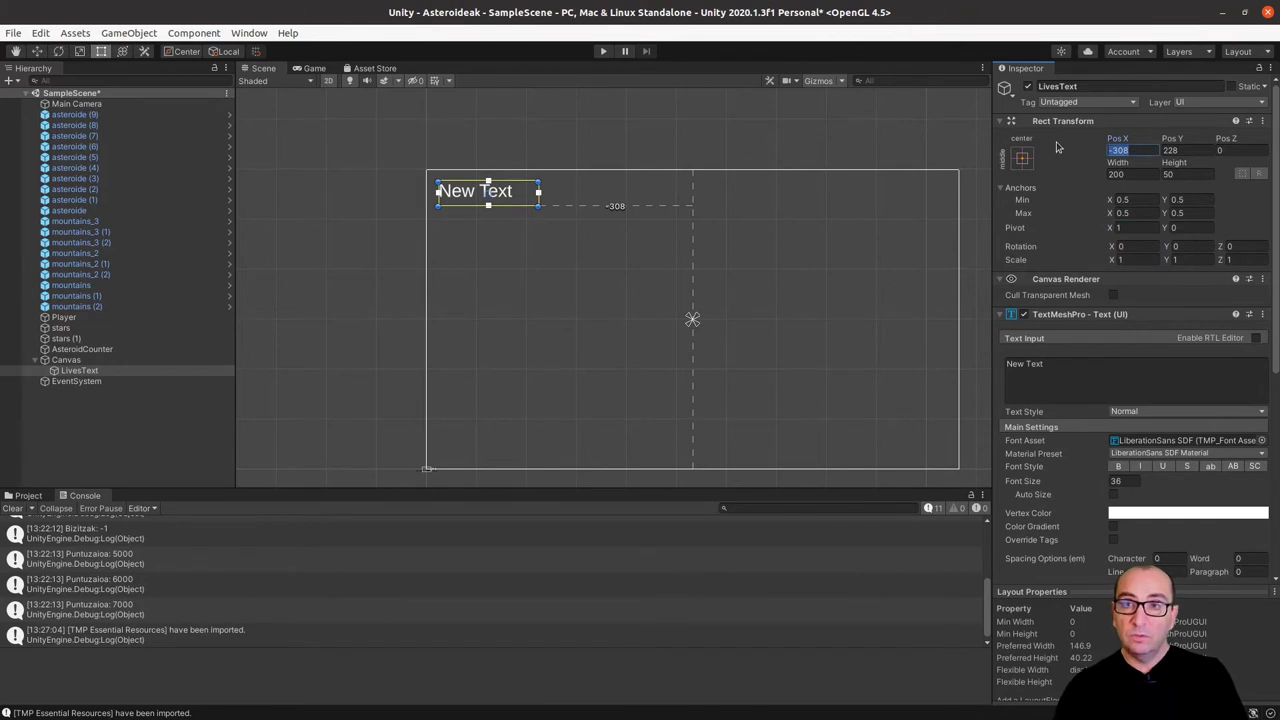
pyautogui.click(1021, 158)
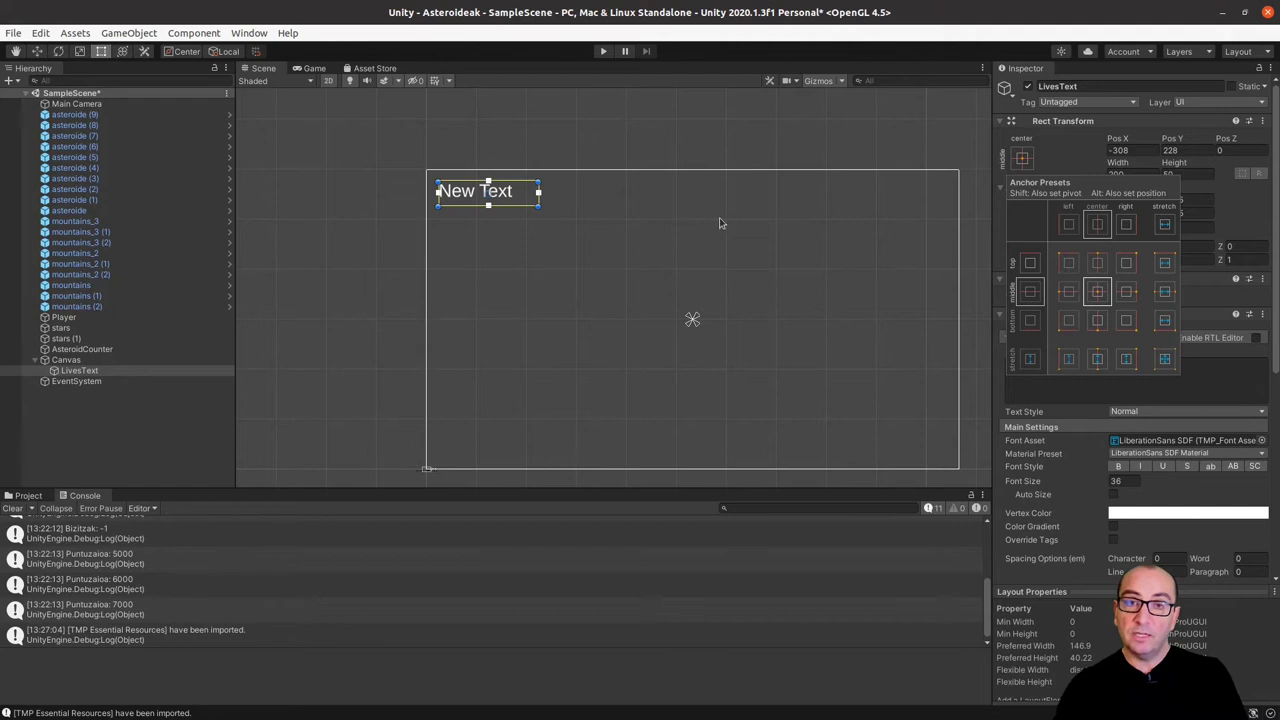
pyautogui.click(1069, 262)
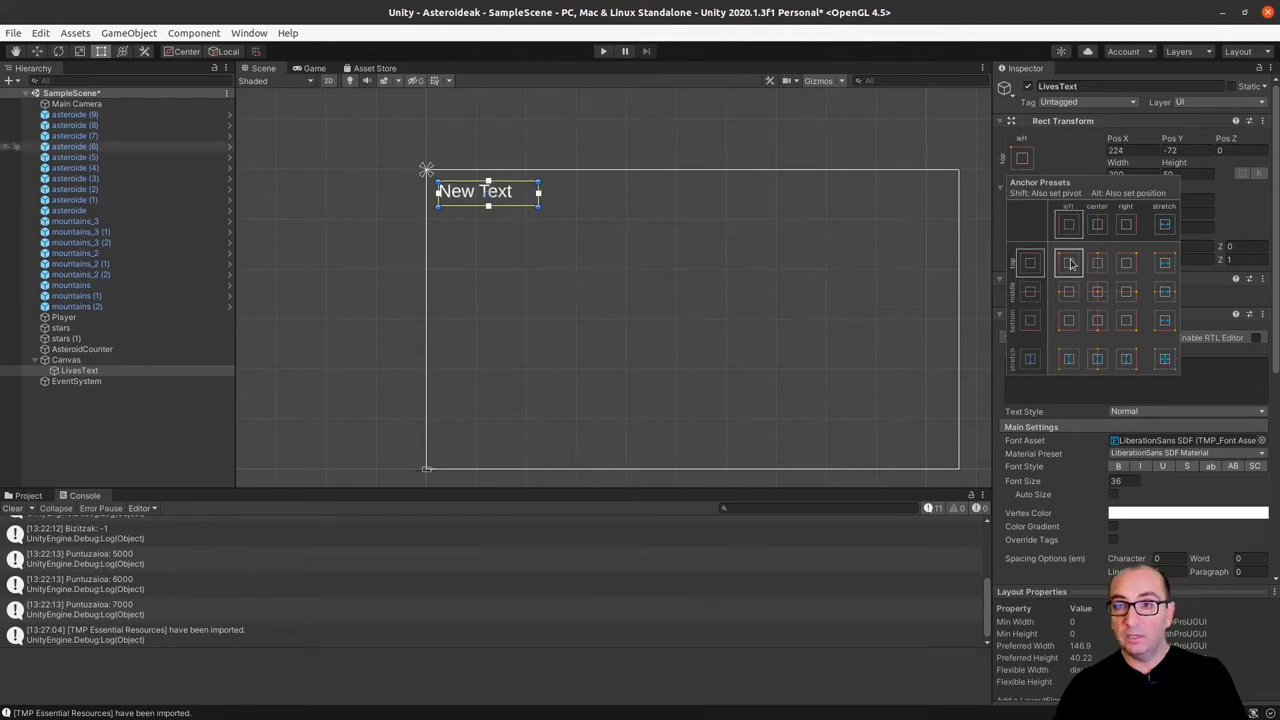
# Reset LivesText's Pos X and Pos Y to 0 and set Pivot X to 0
pyautogui.click(1084, 133)
pyautogui.click(1116, 150)
pyautogui.write('0')
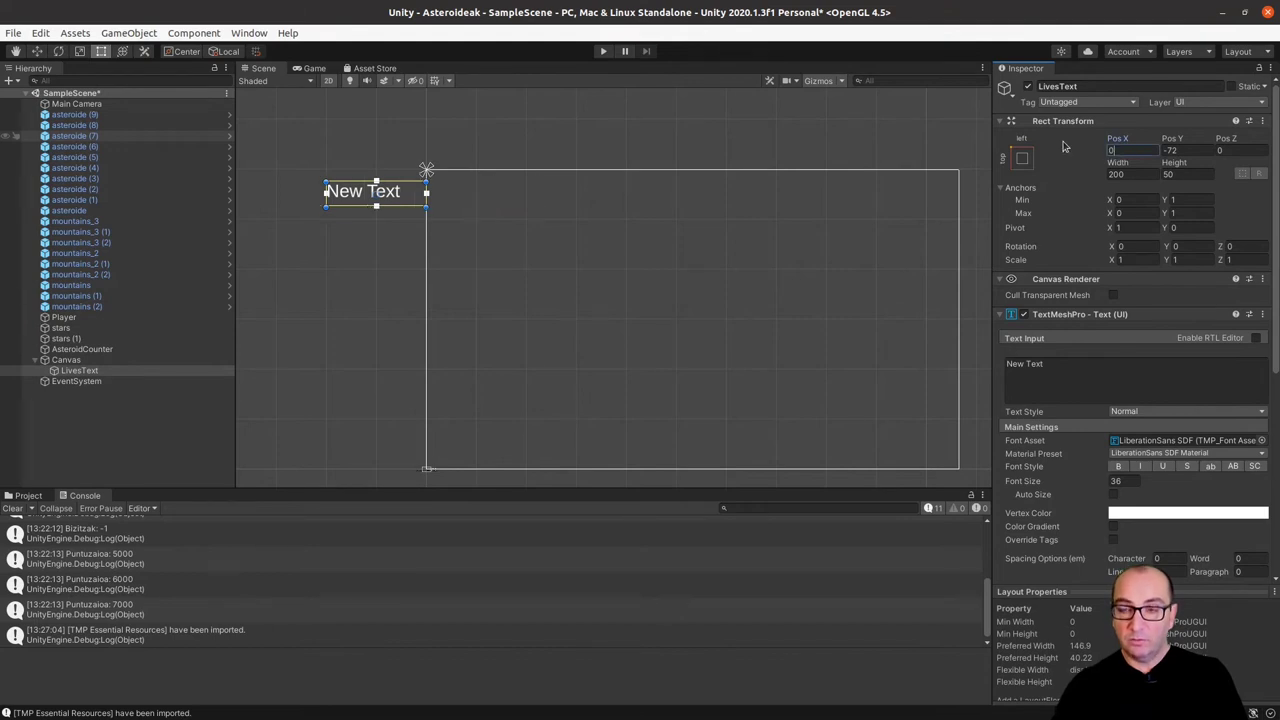
pyautogui.click(1175, 150)
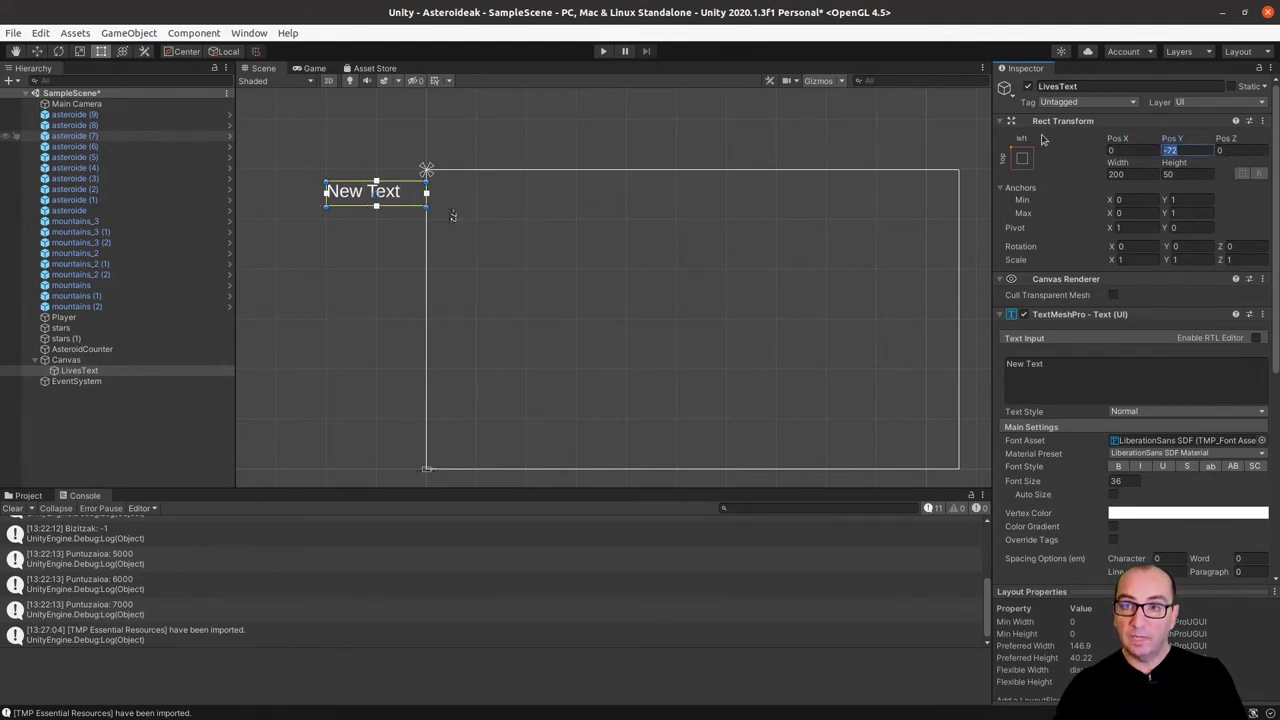
pyautogui.write('0')
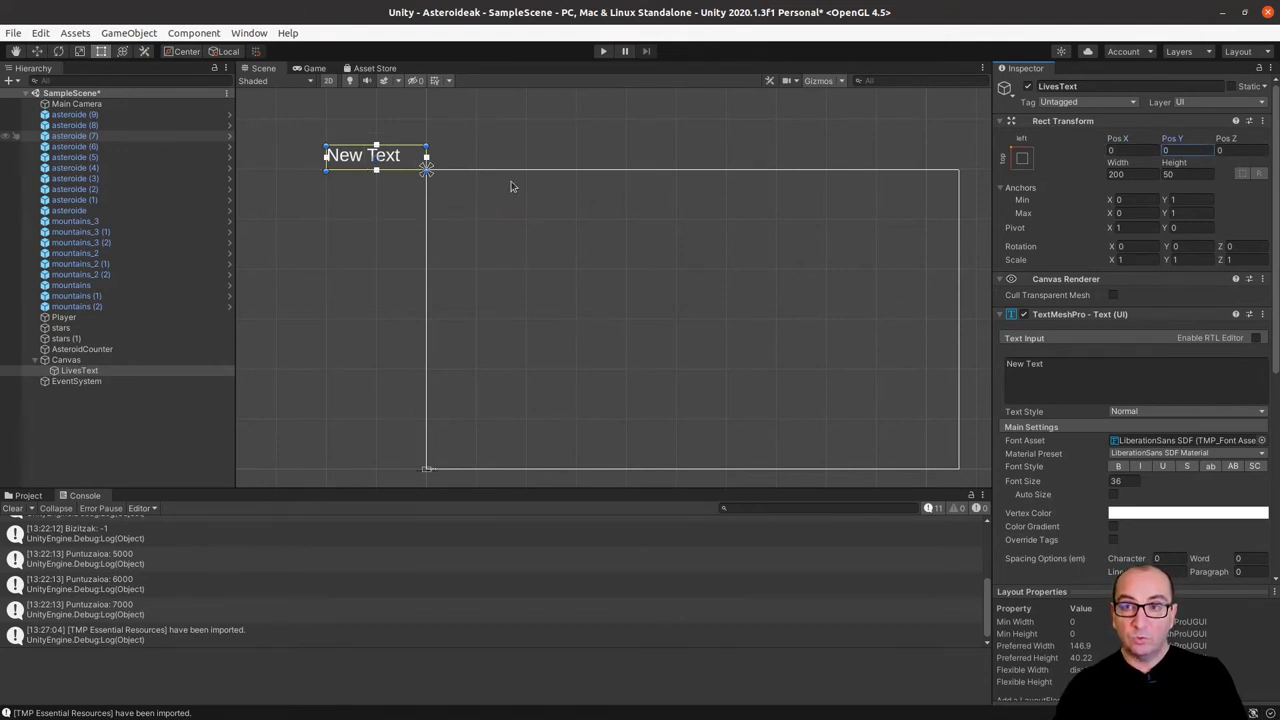
pyautogui.click(1076, 224)
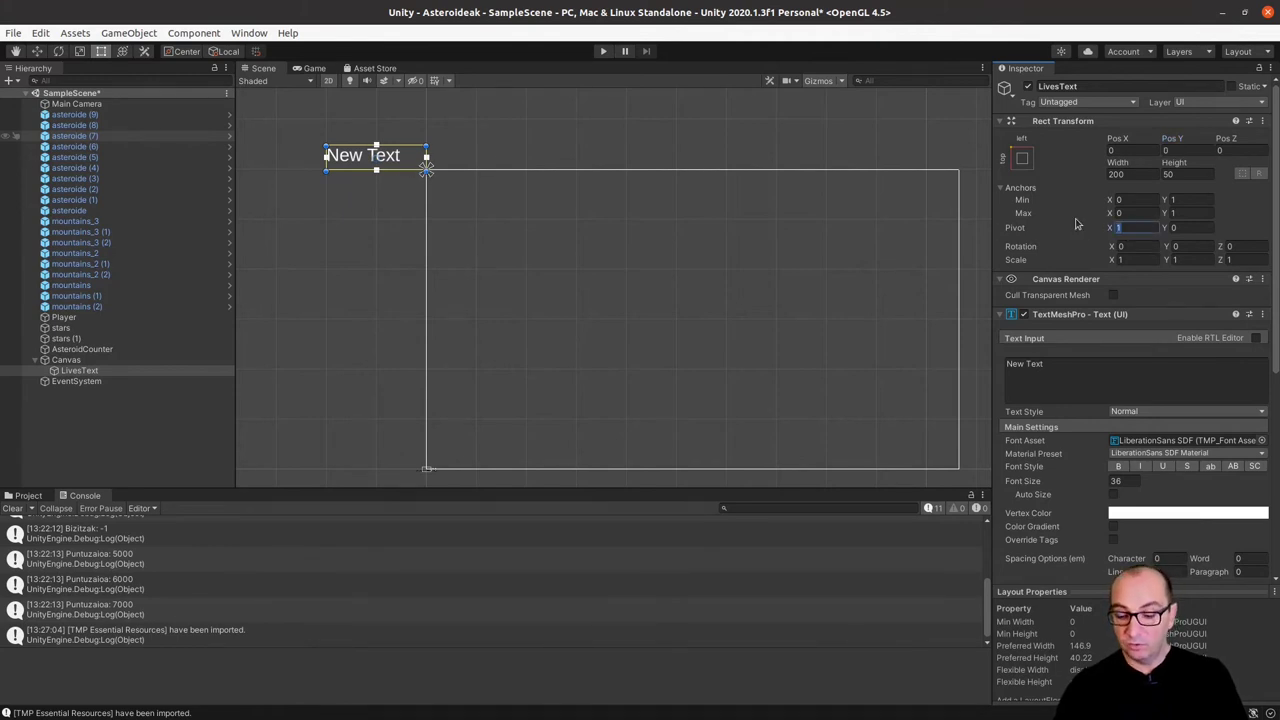
pyautogui.write('0')
pyautogui.press('Tab')
pyautogui.write('1')
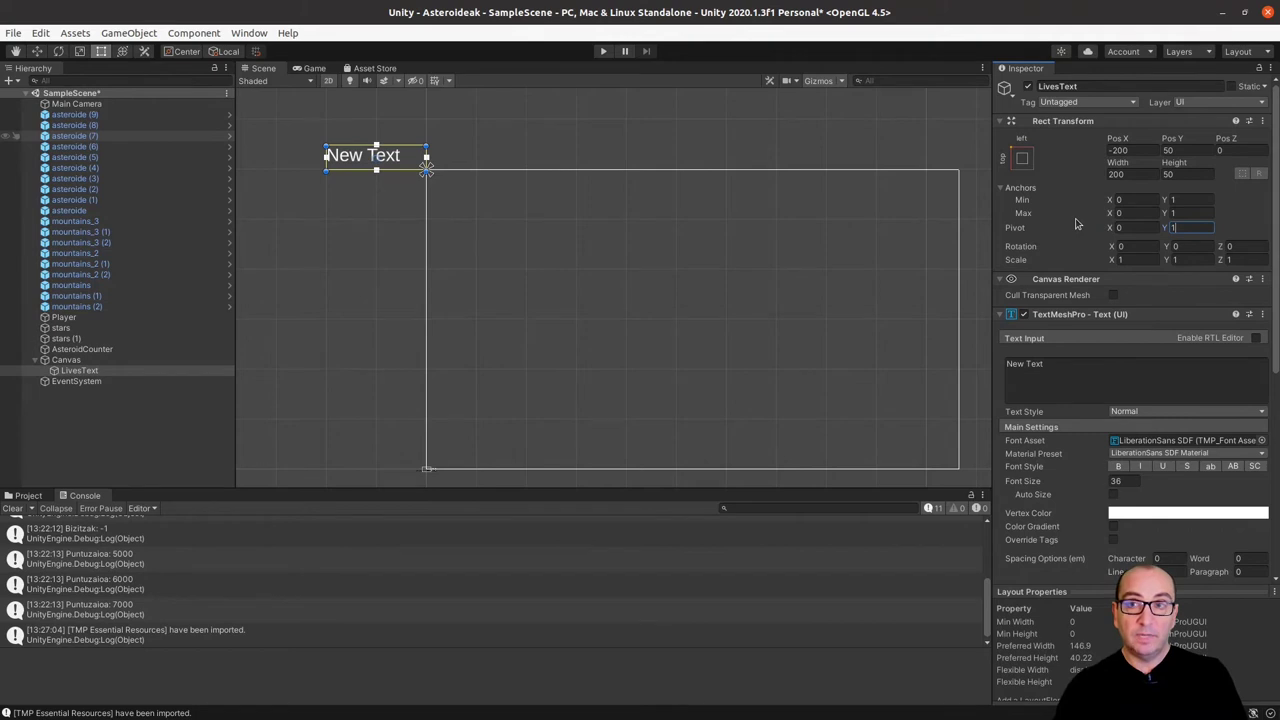
pyautogui.click(1118, 150)
pyautogui.write('0')
pyautogui.press('Tab')
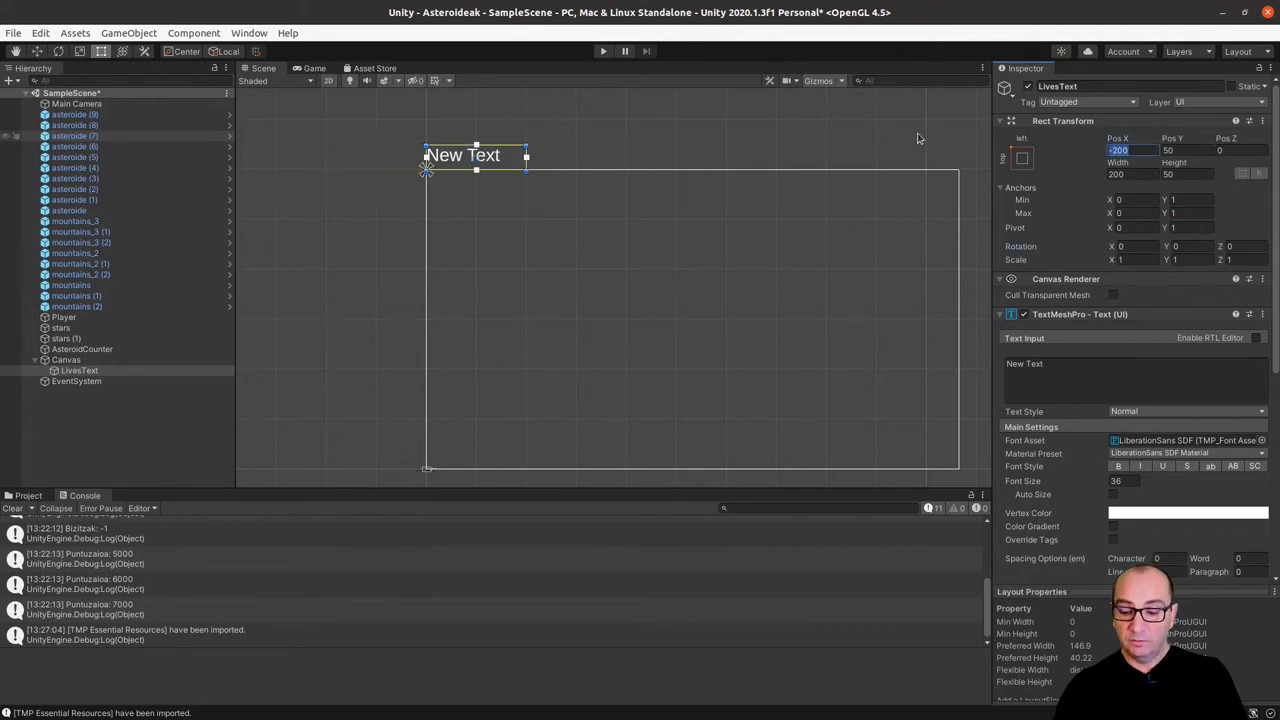
pyautogui.write('0')
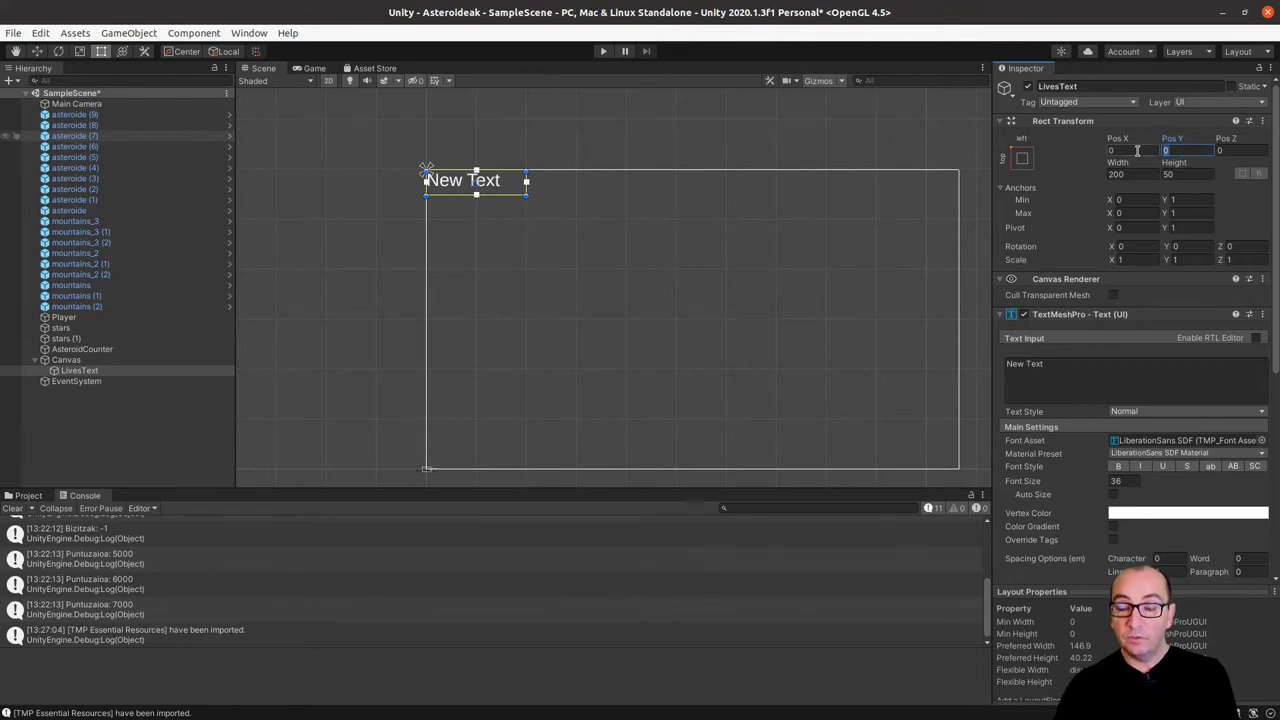
# Offset LivesText to Pos X 50, Pos Y -25 from the canvas's top-left corner
pyautogui.write('25')
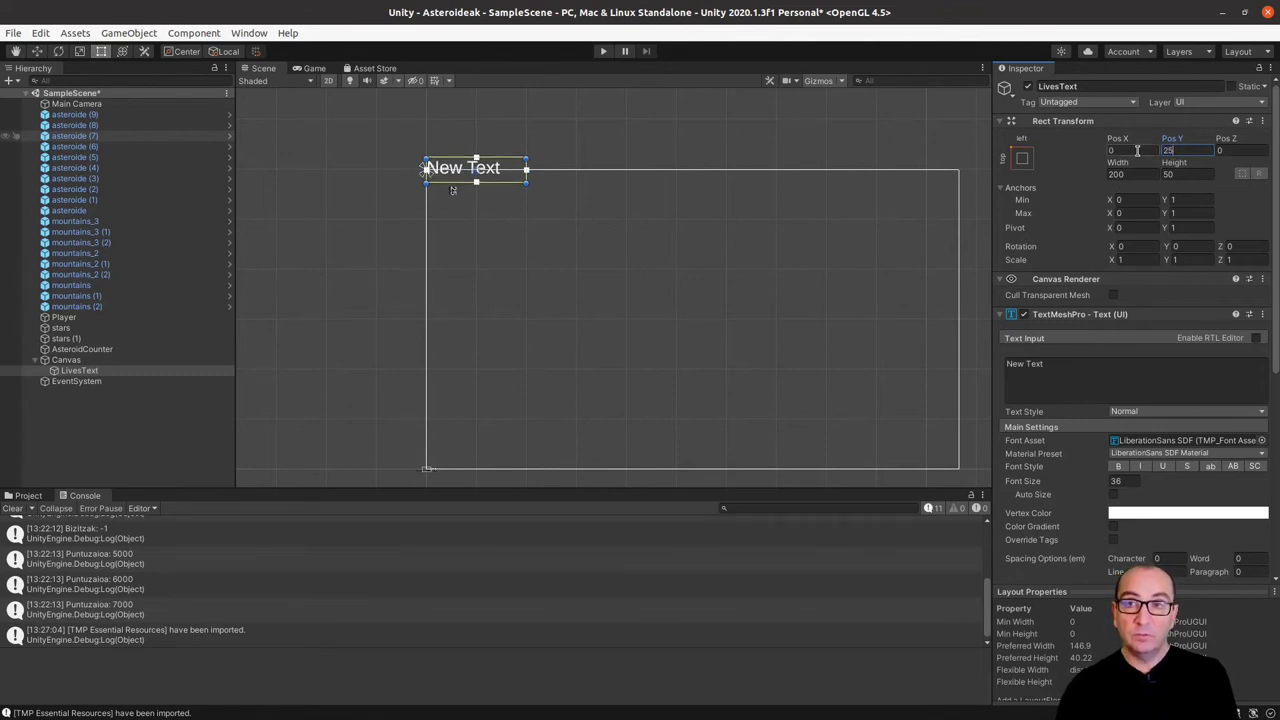
pyautogui.write('-25')
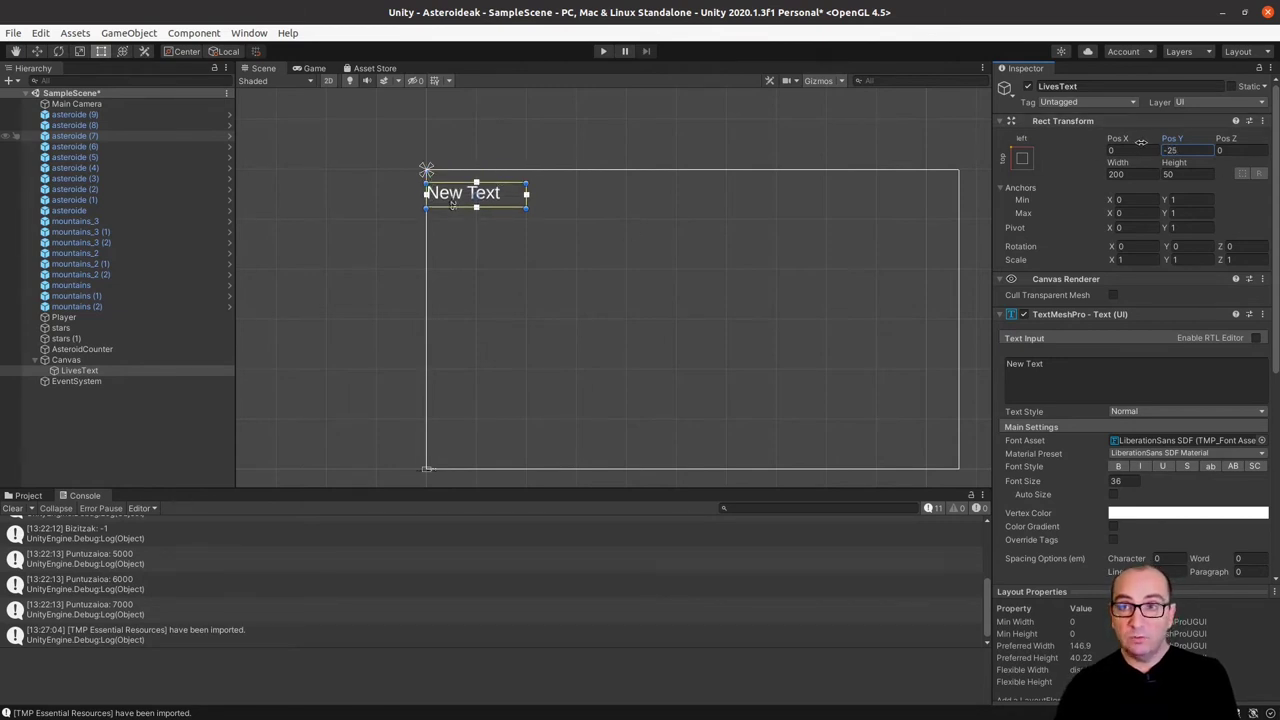
pyautogui.hotkey('shift', 'Tab')
pyautogui.write('100')
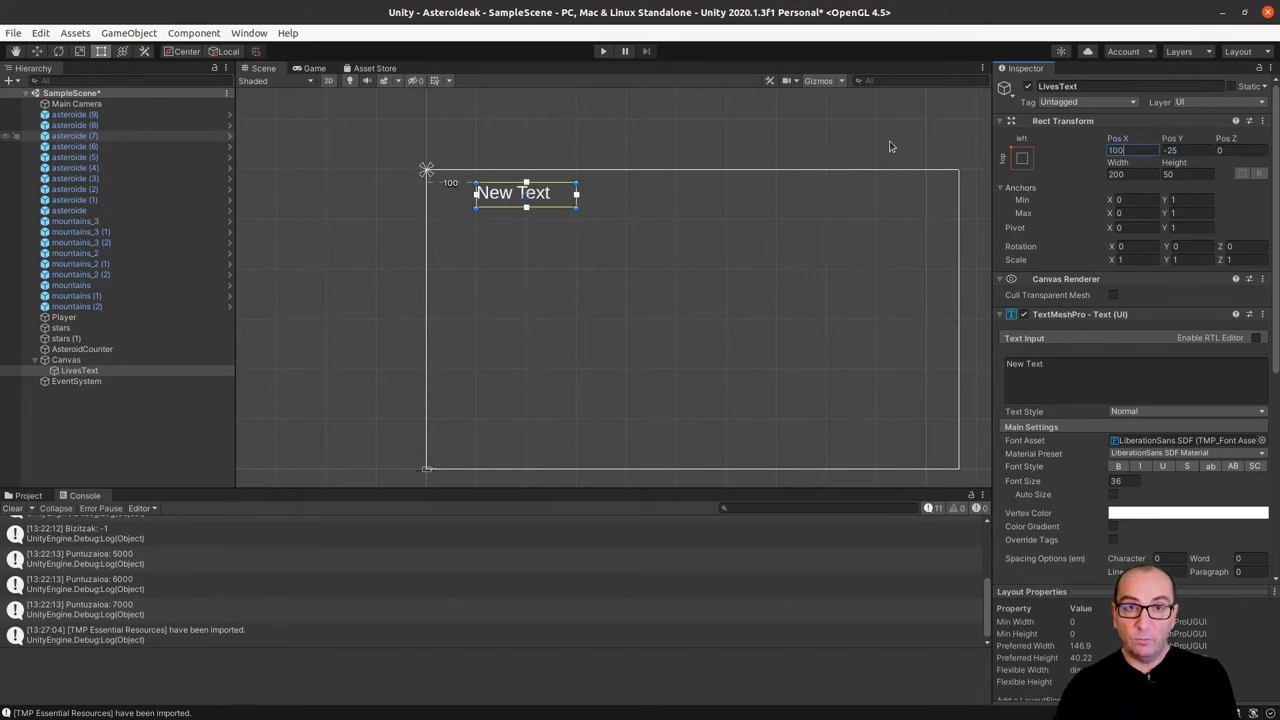
pyautogui.hotkey('ctrl', 'a')
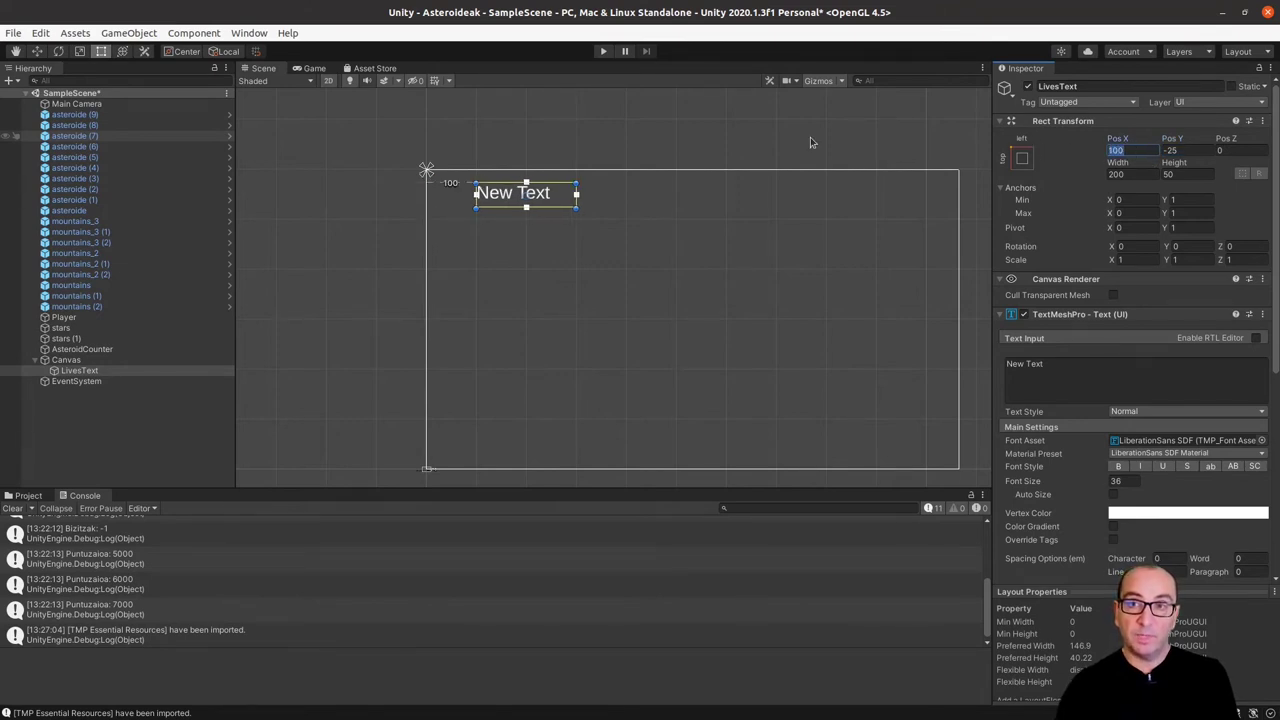
pyautogui.write('500')
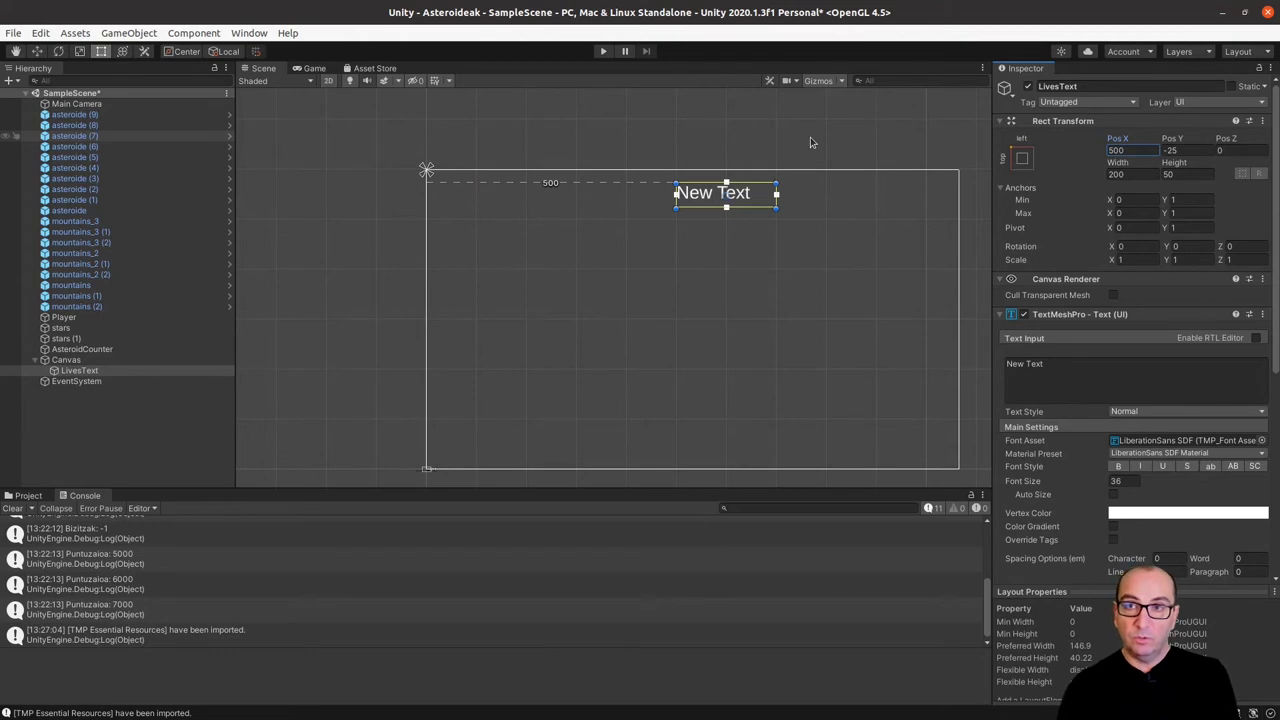
pyautogui.press('Return')
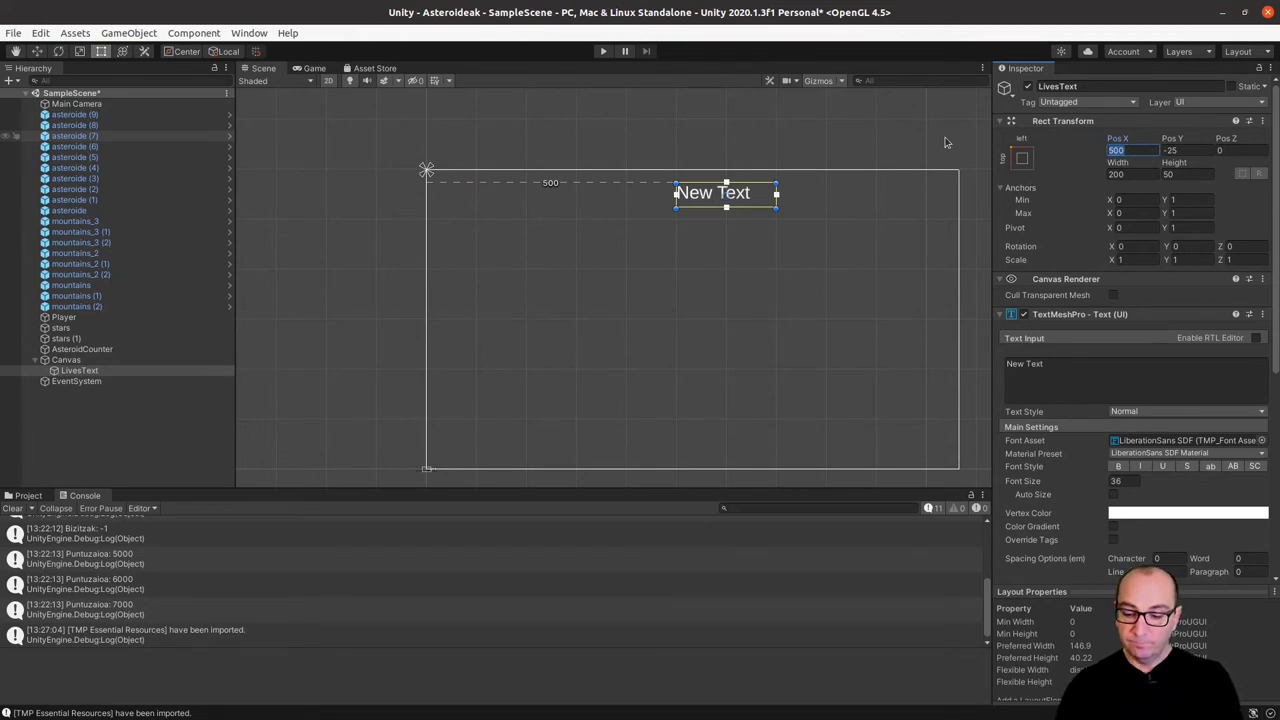
pyautogui.hotkey('ctrl', 'z')
pyautogui.hotkey('ctrl', 'y')
pyautogui.press('BackSpace')
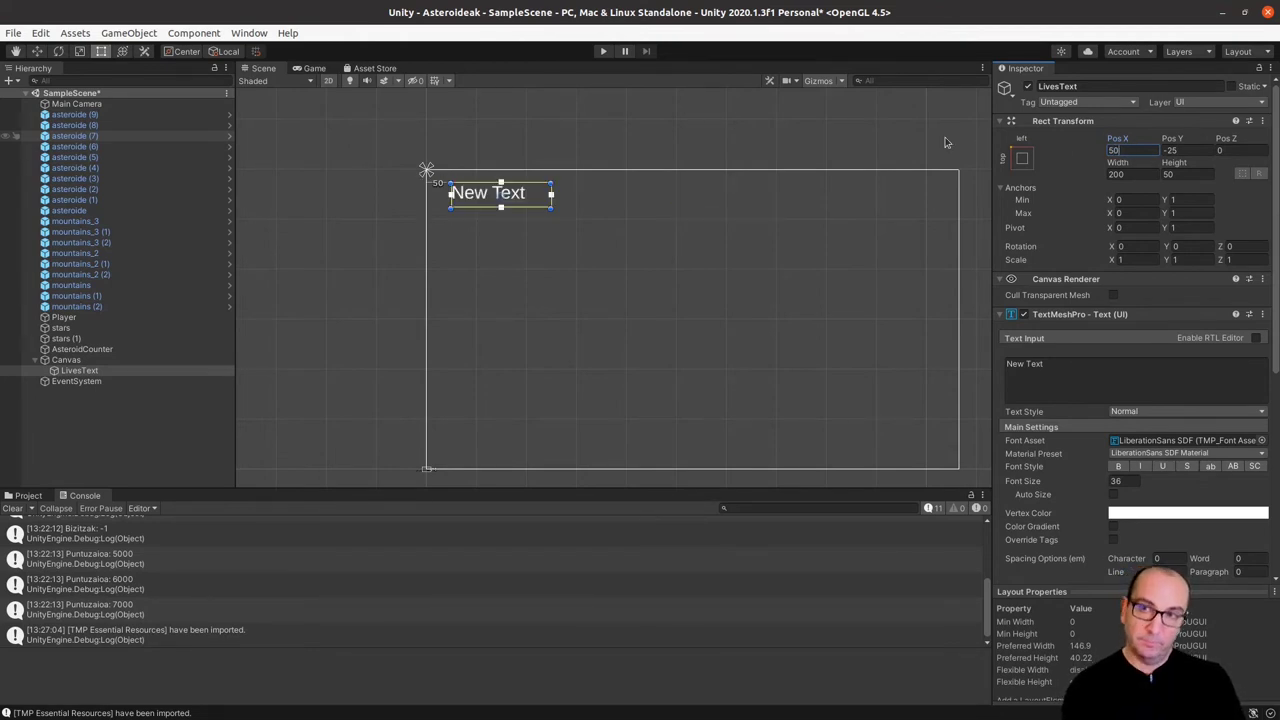
pyautogui.click(532, 245)
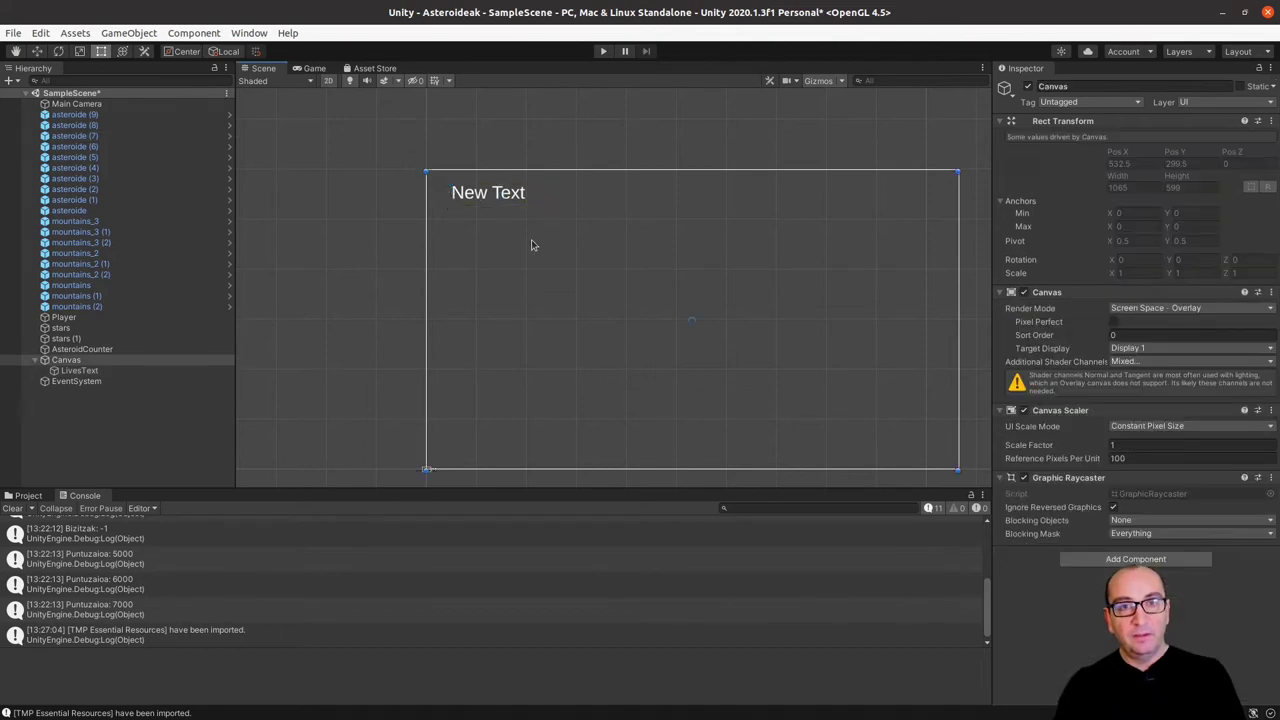
pyautogui.click(514, 200)
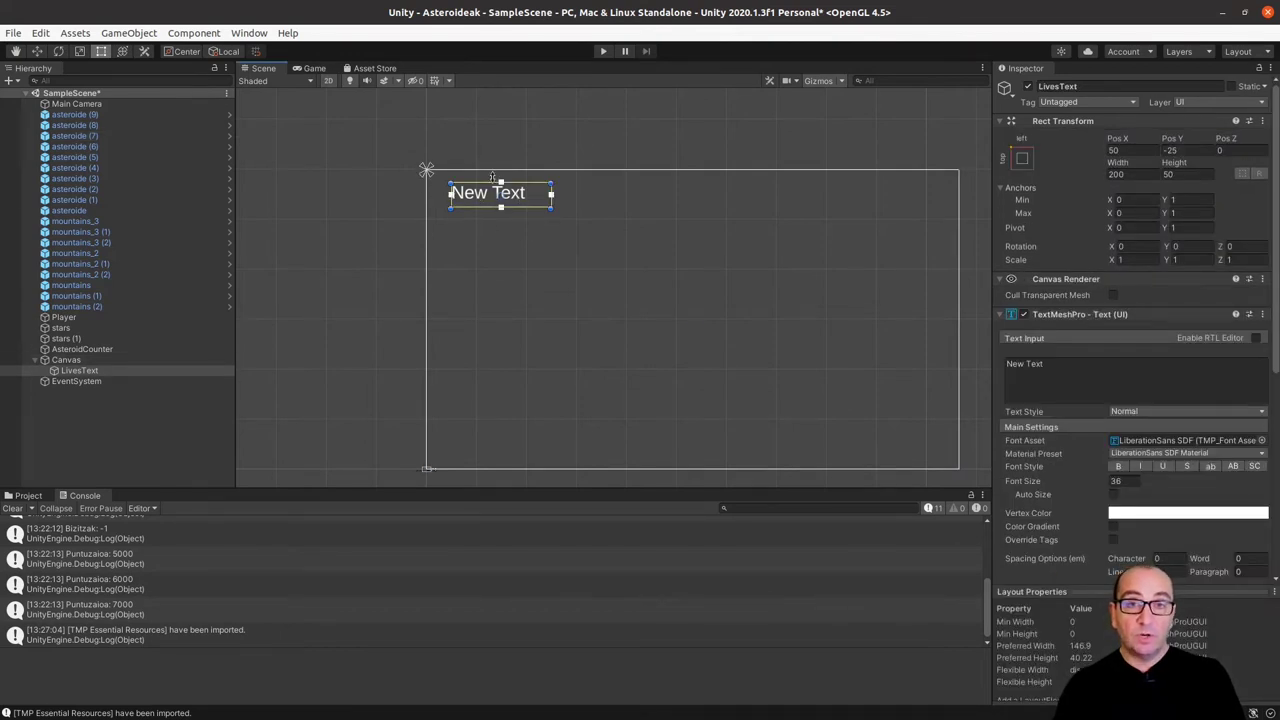
# Replace the LivesText label's 'New Text' with 'Bizitzak: 3'
pyautogui.click(1052, 372)
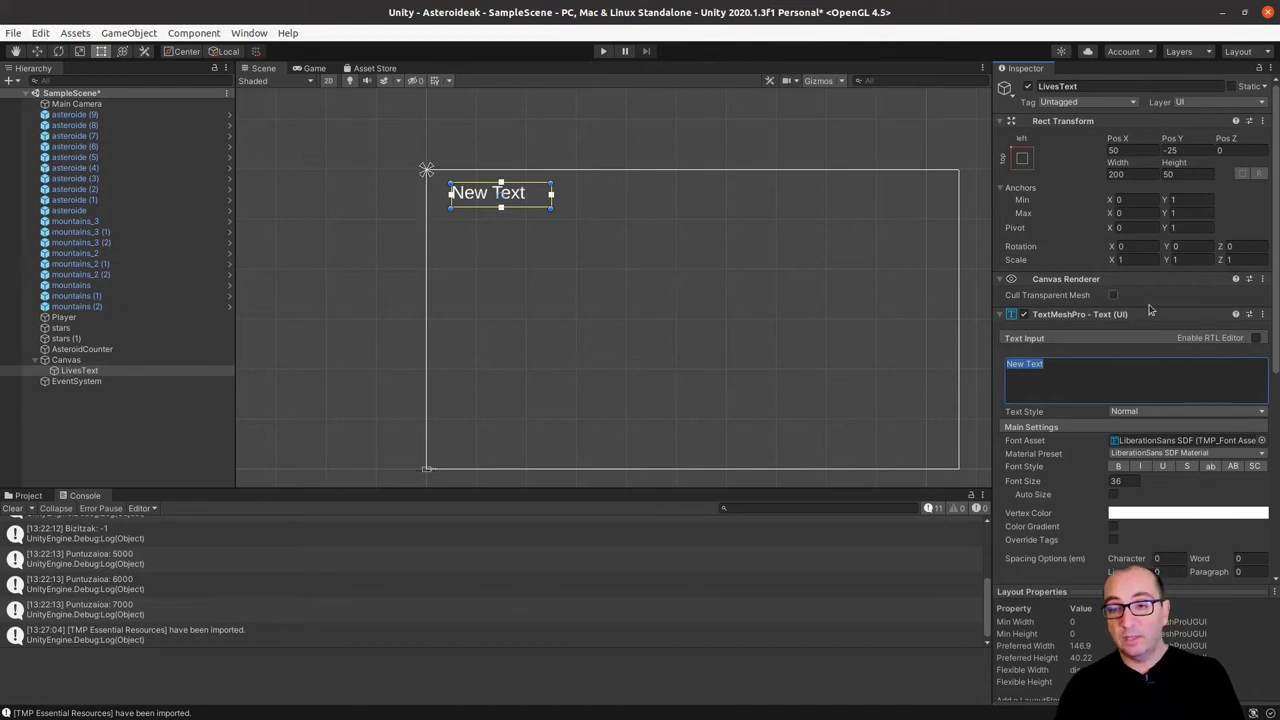
pyautogui.scroll(-5, 1104, 507)
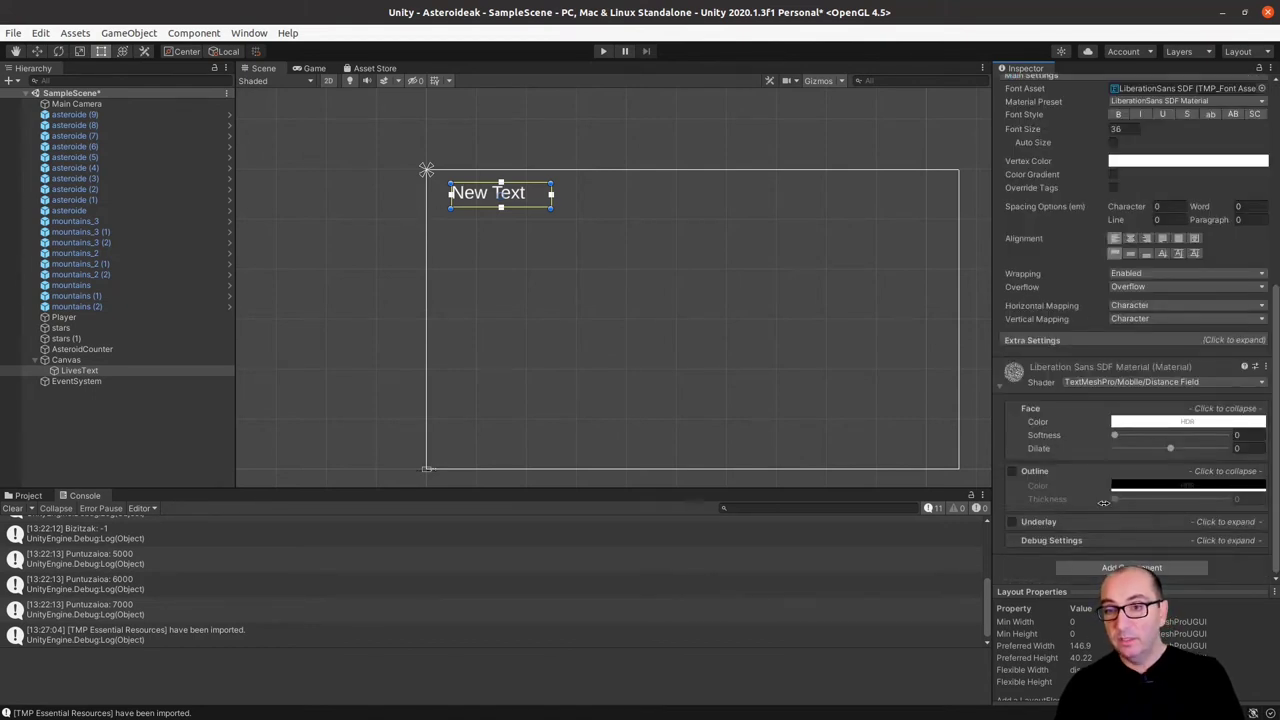
pyautogui.scroll(3, 1104, 507)
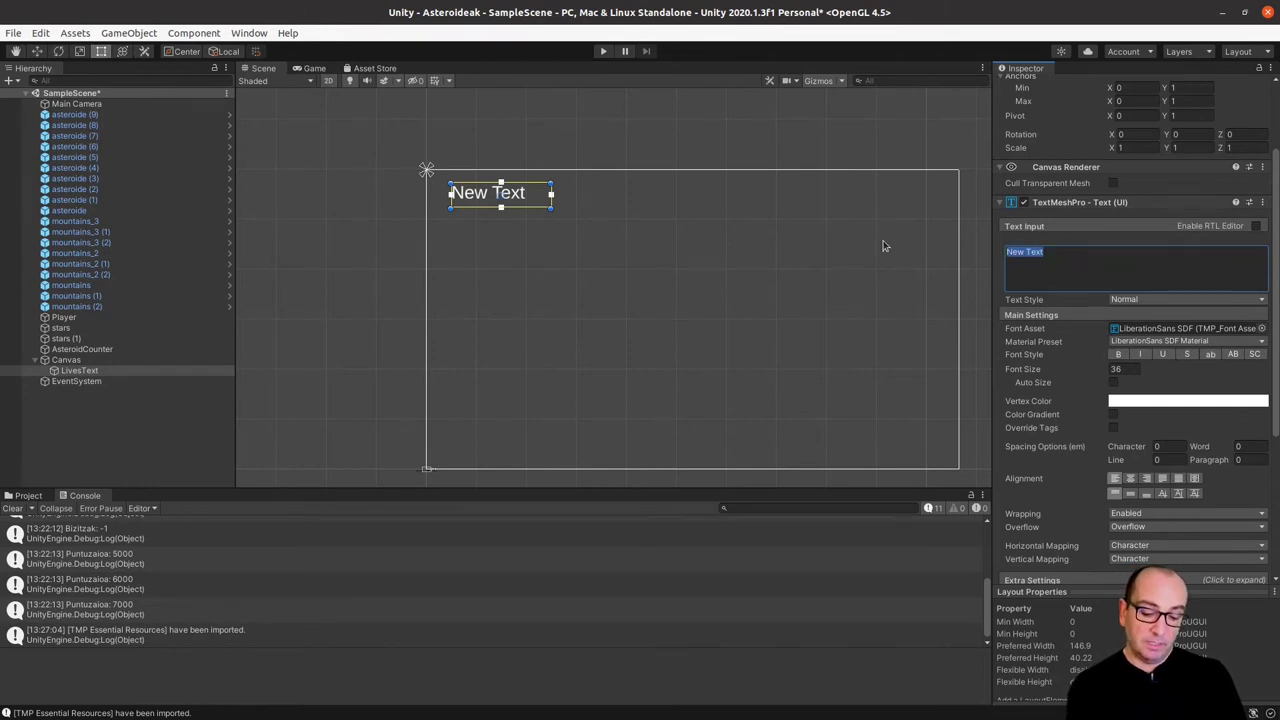
pyautogui.write('Bizitzak')
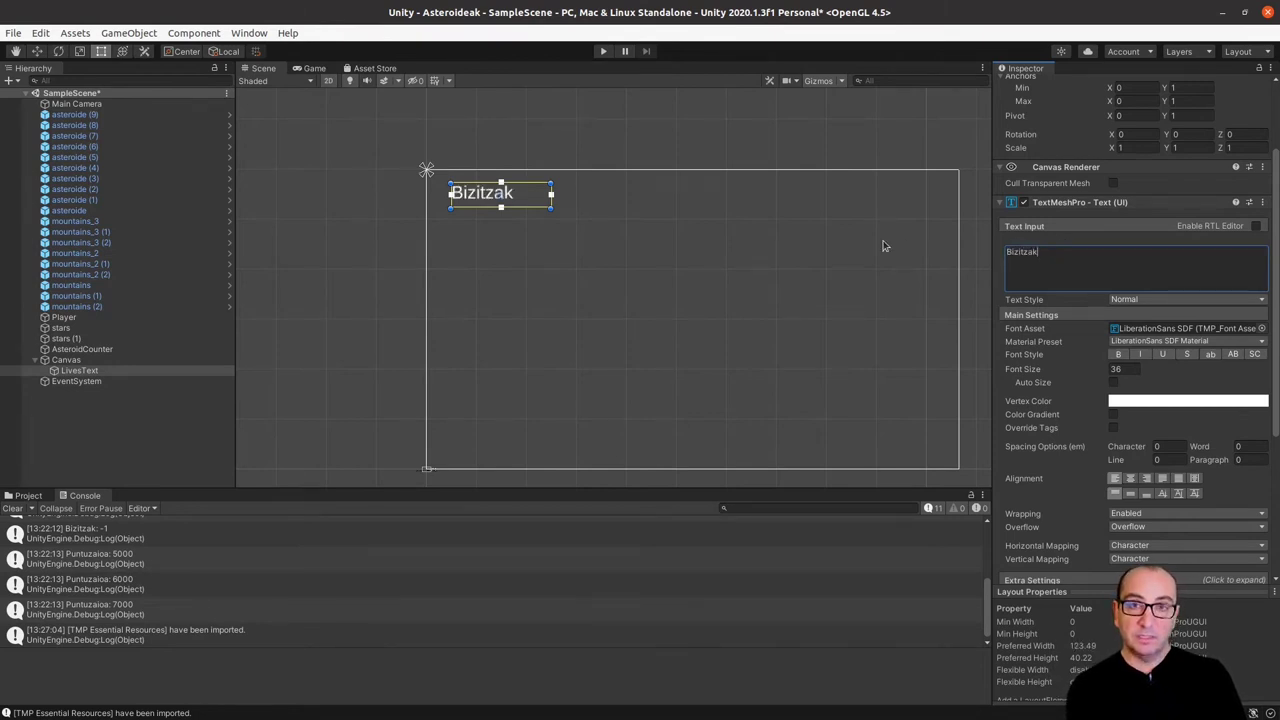
pyautogui.write(': 3')
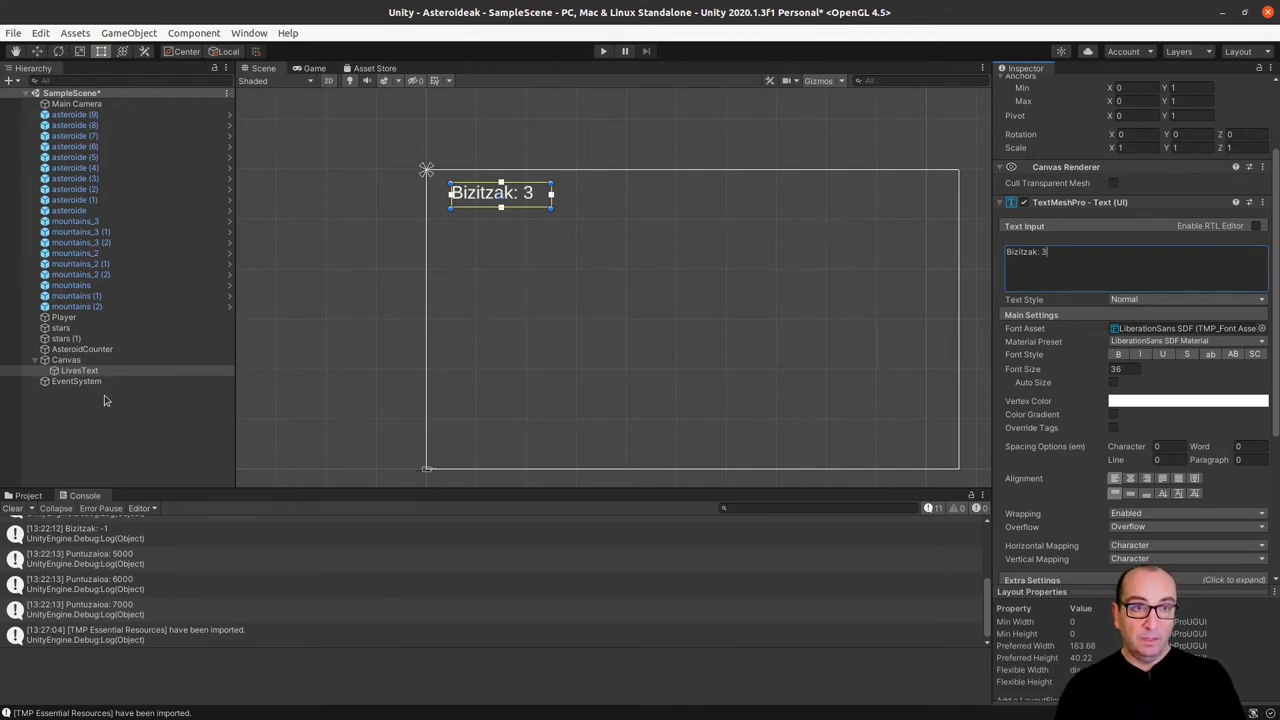
pyautogui.click(100, 395)
pyautogui.click(496, 197)
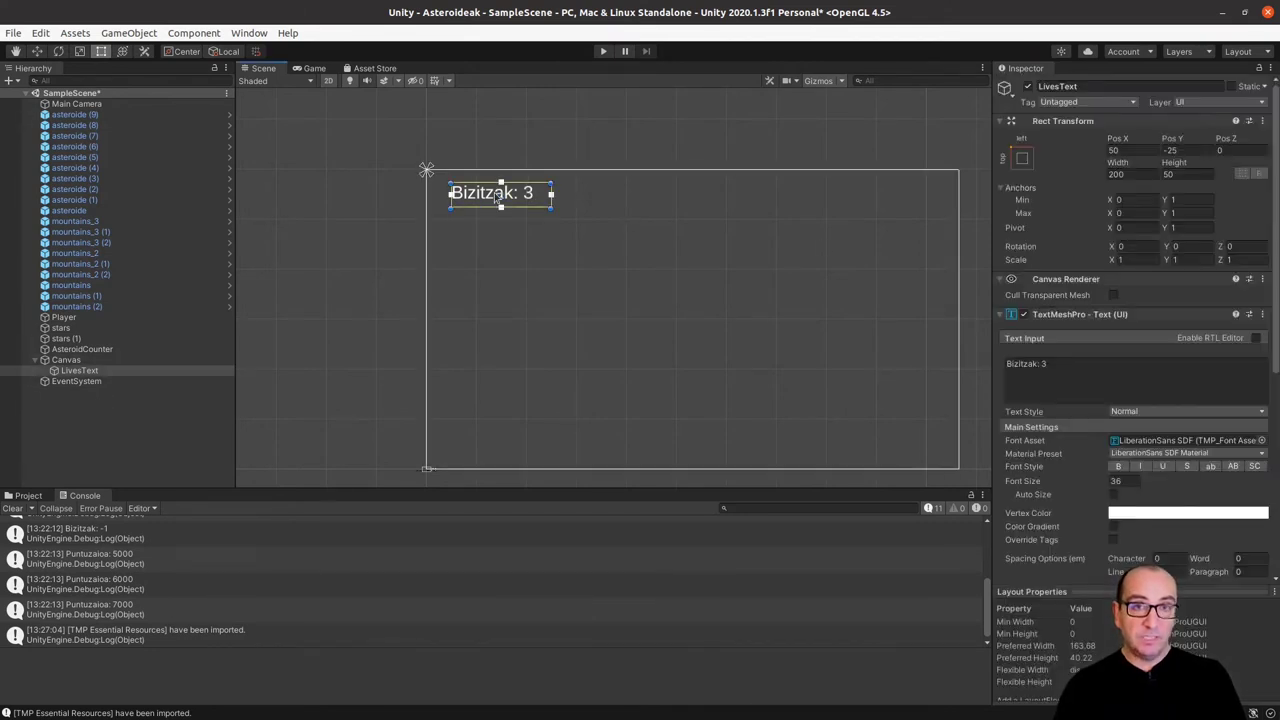
# Duplicate LivesText and rename the copy LivesText (1) to ScoreText
pyautogui.rightClick(89, 371)
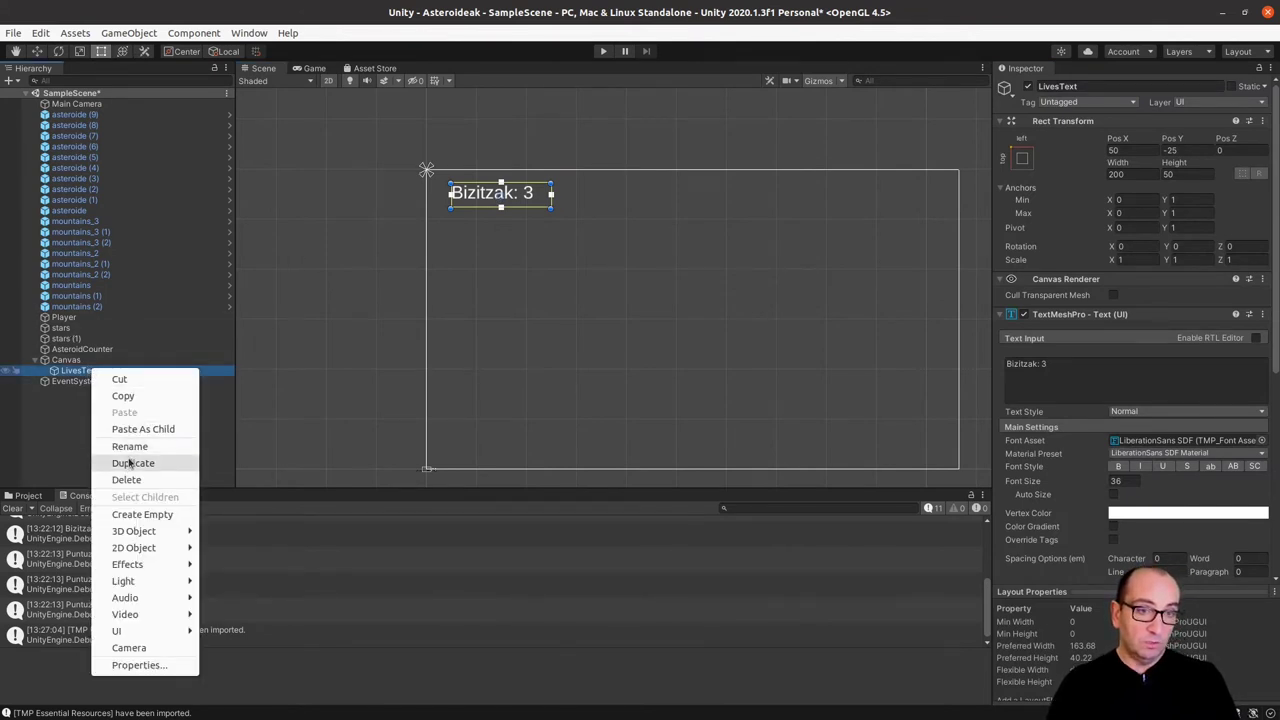
pyautogui.click(132, 463)
pyautogui.click(96, 385)
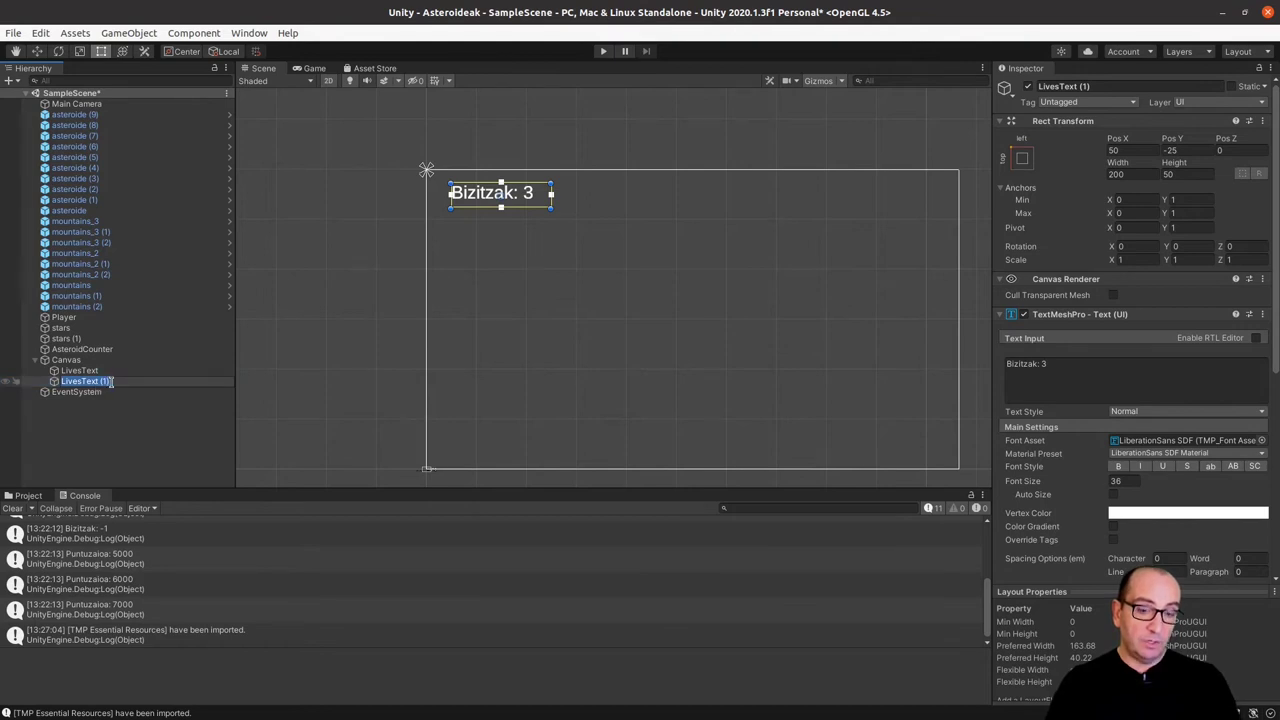
pyautogui.click(112, 381)
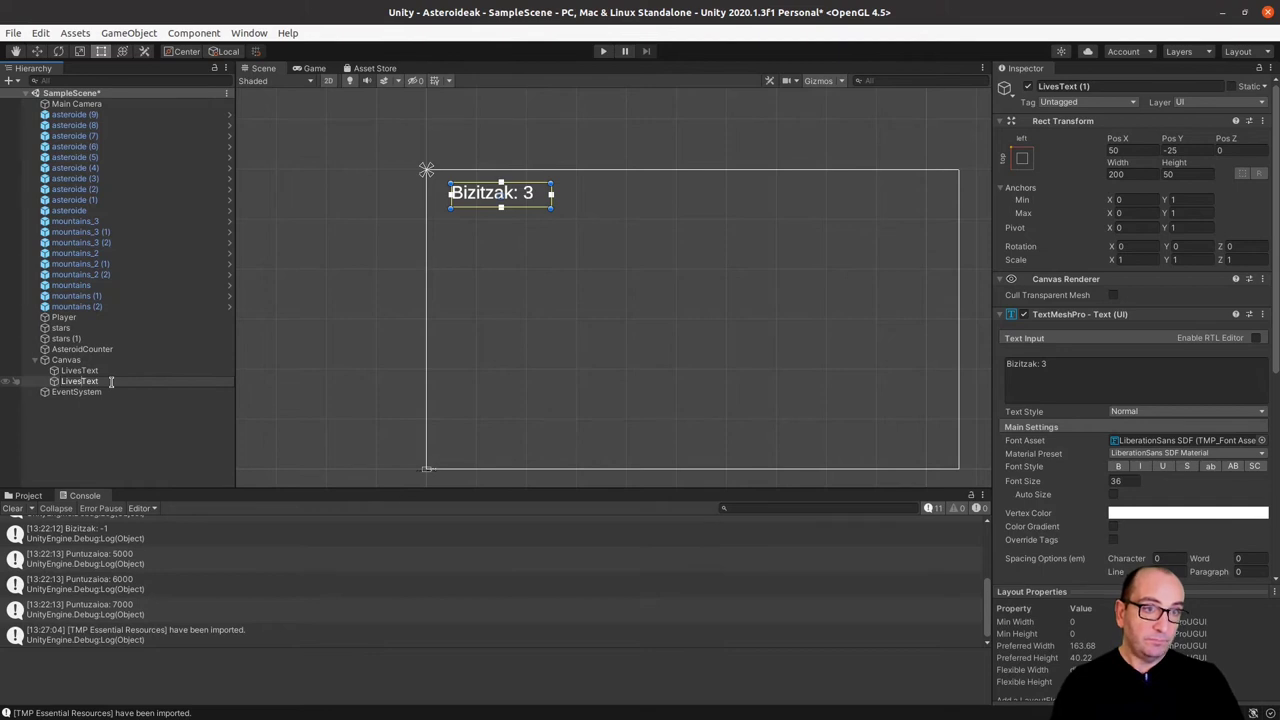
pyautogui.hotkey('ctrl', 'a')
pyautogui.write('ScoreText')
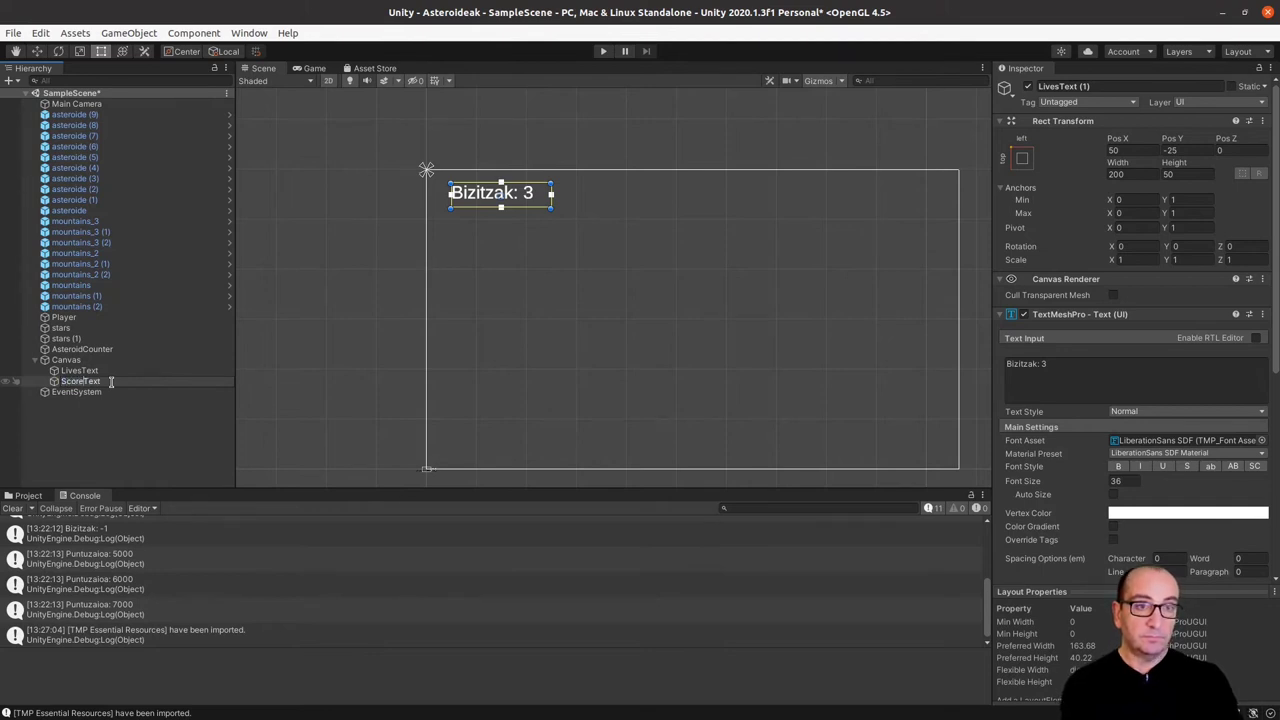
pyautogui.press('Return')
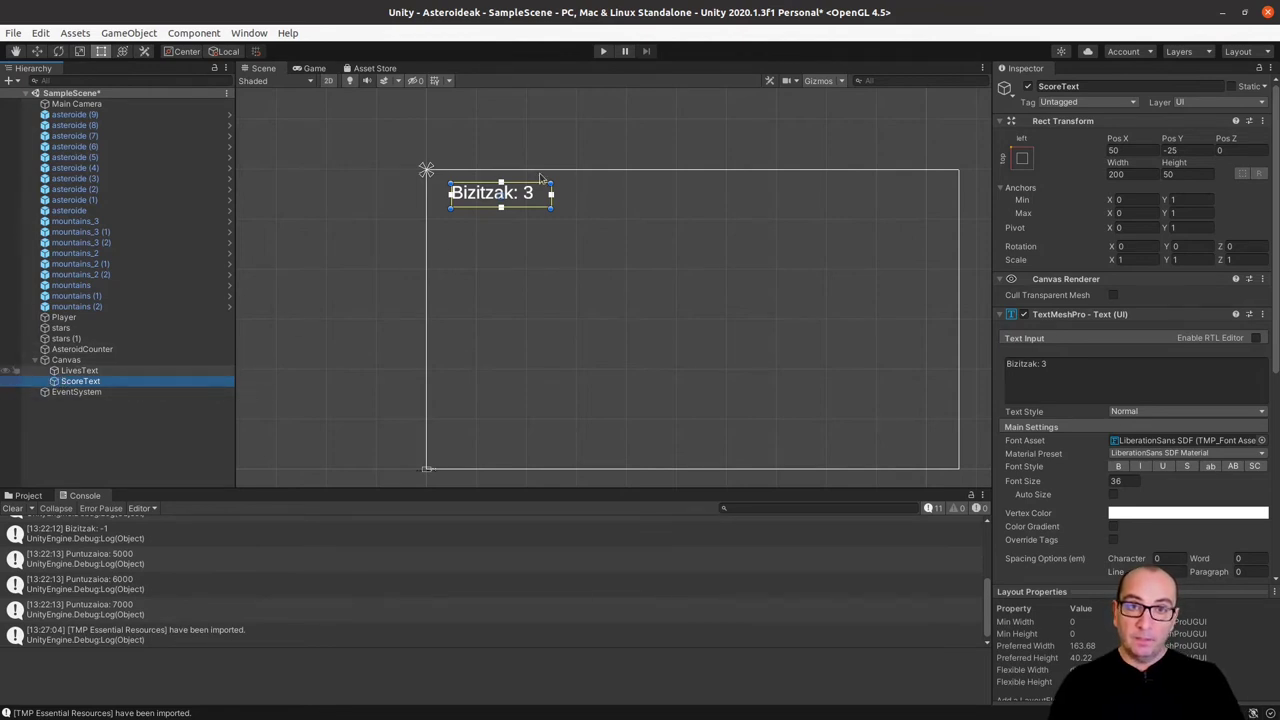
# Anchor ScoreText to the canvas's top centre with Pos X 0
pyautogui.click(1022, 160)
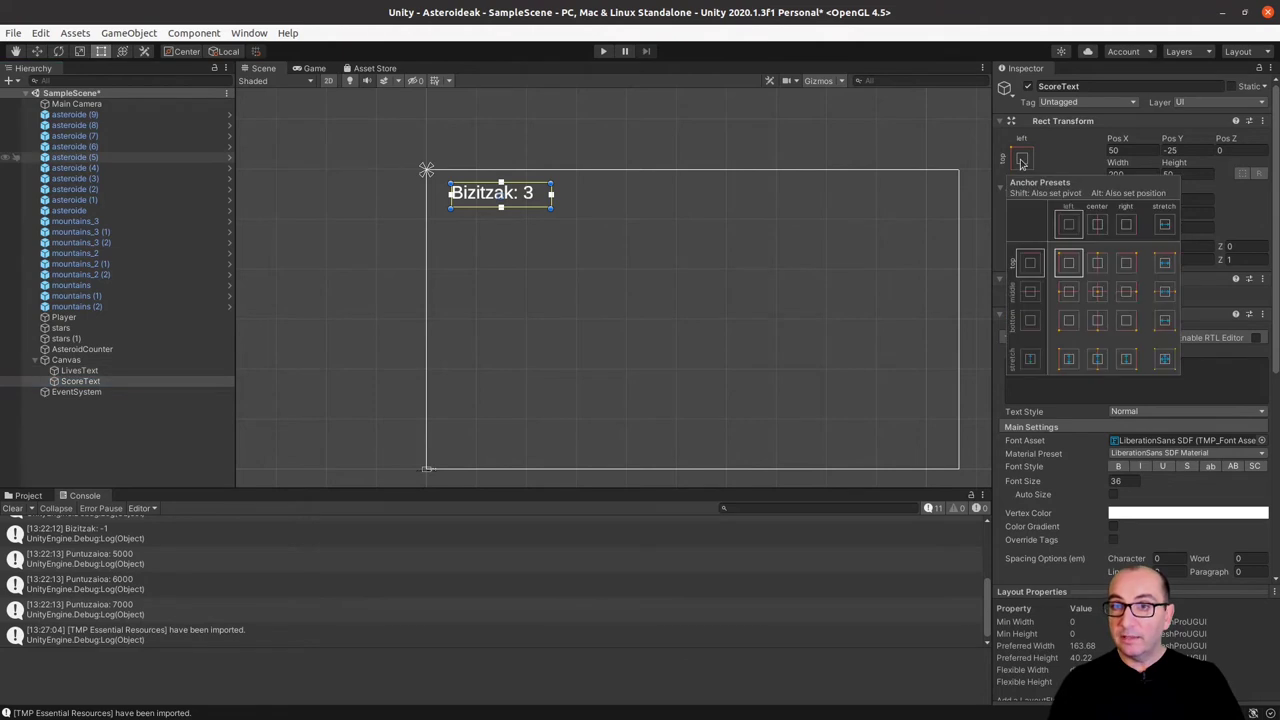
pyautogui.click(1098, 264)
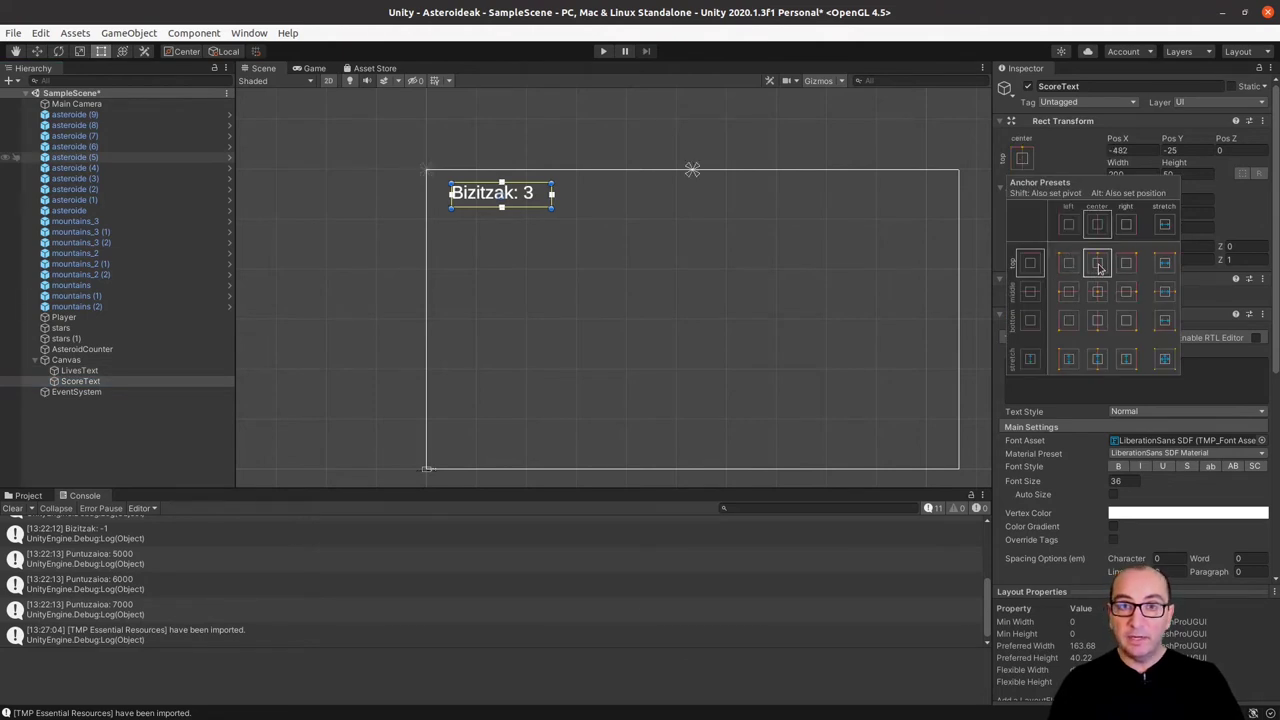
pyautogui.doubleClick(1127, 150)
pyautogui.write('0')
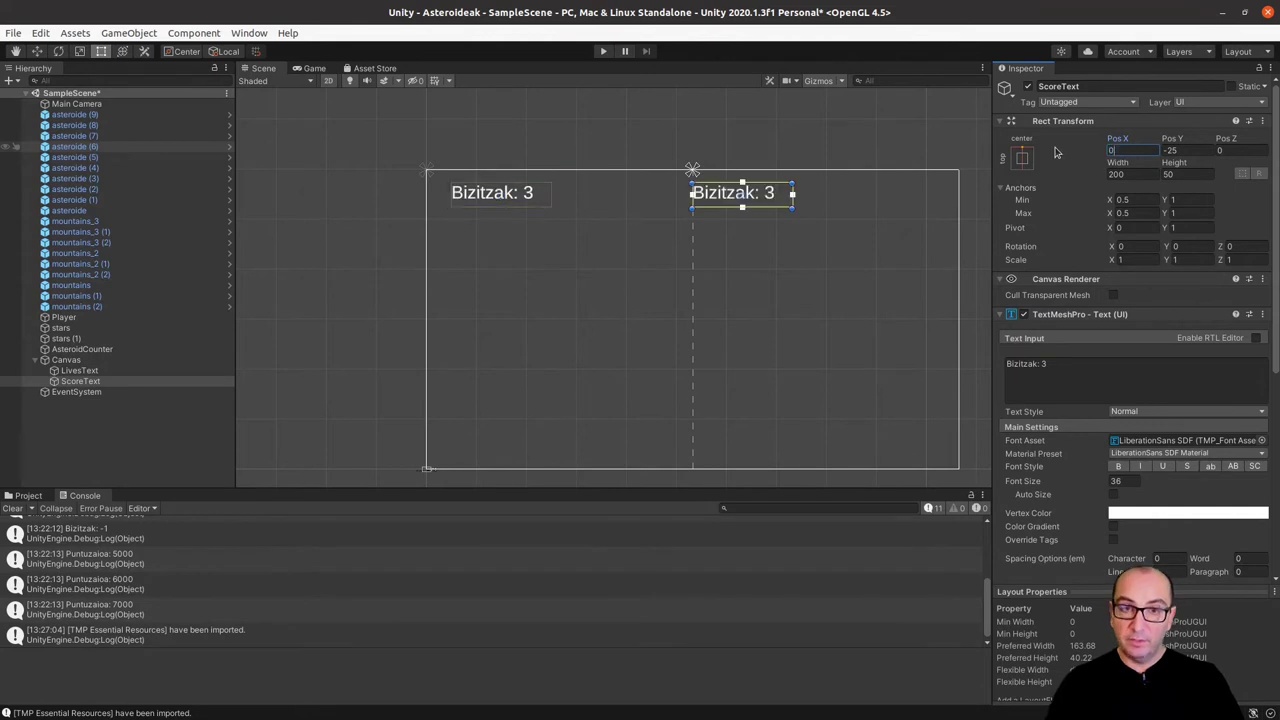
pyautogui.click(1051, 364)
pyautogui.write('Puntu')
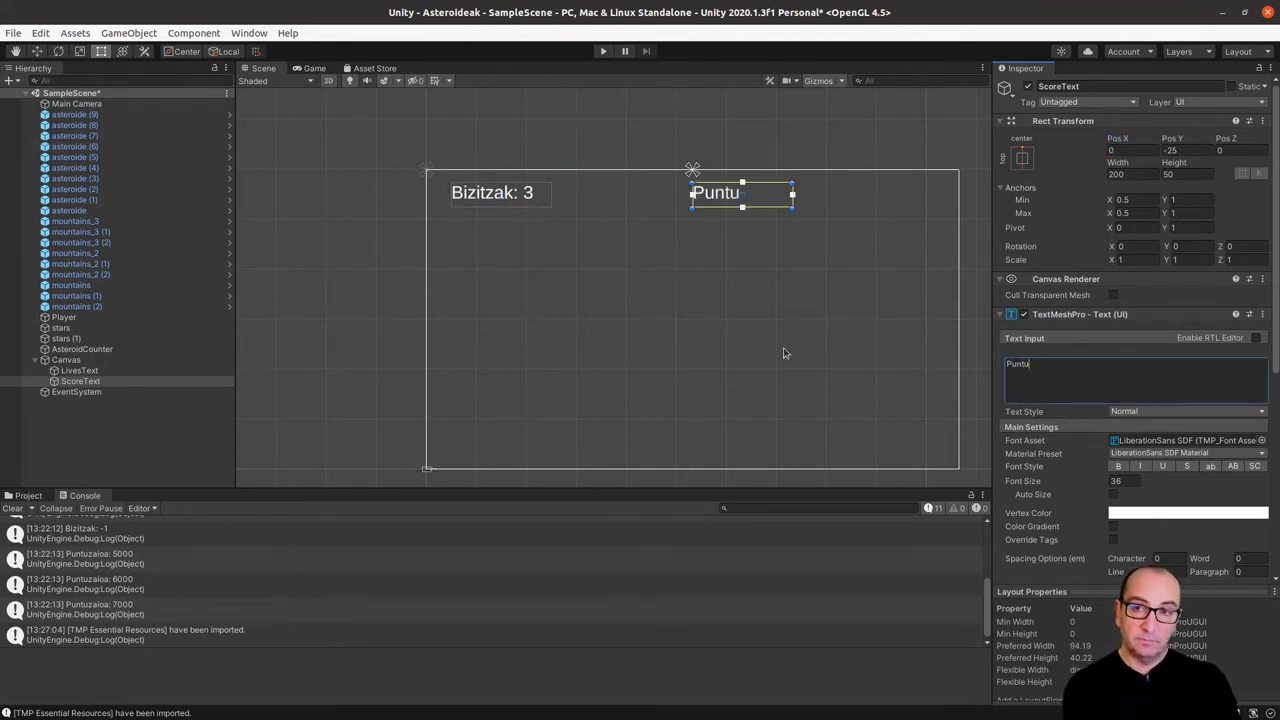
pyautogui.write('azaioa: ')
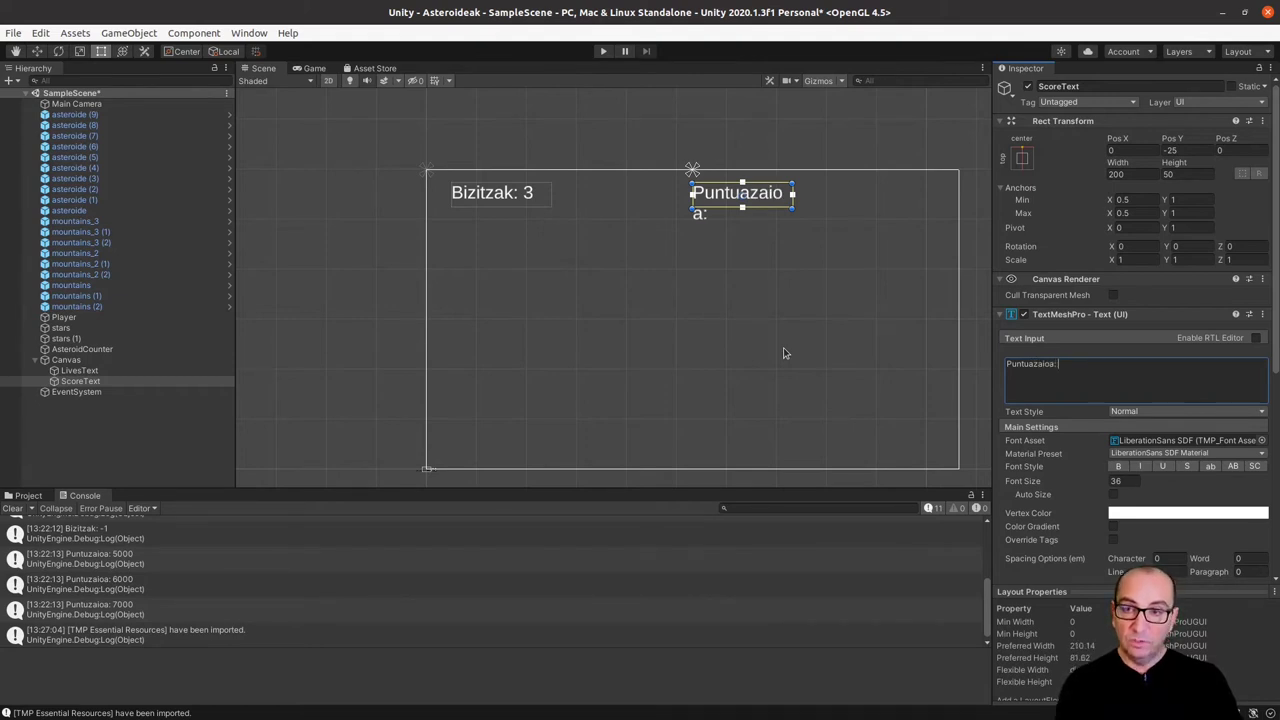
pyautogui.write('55555')
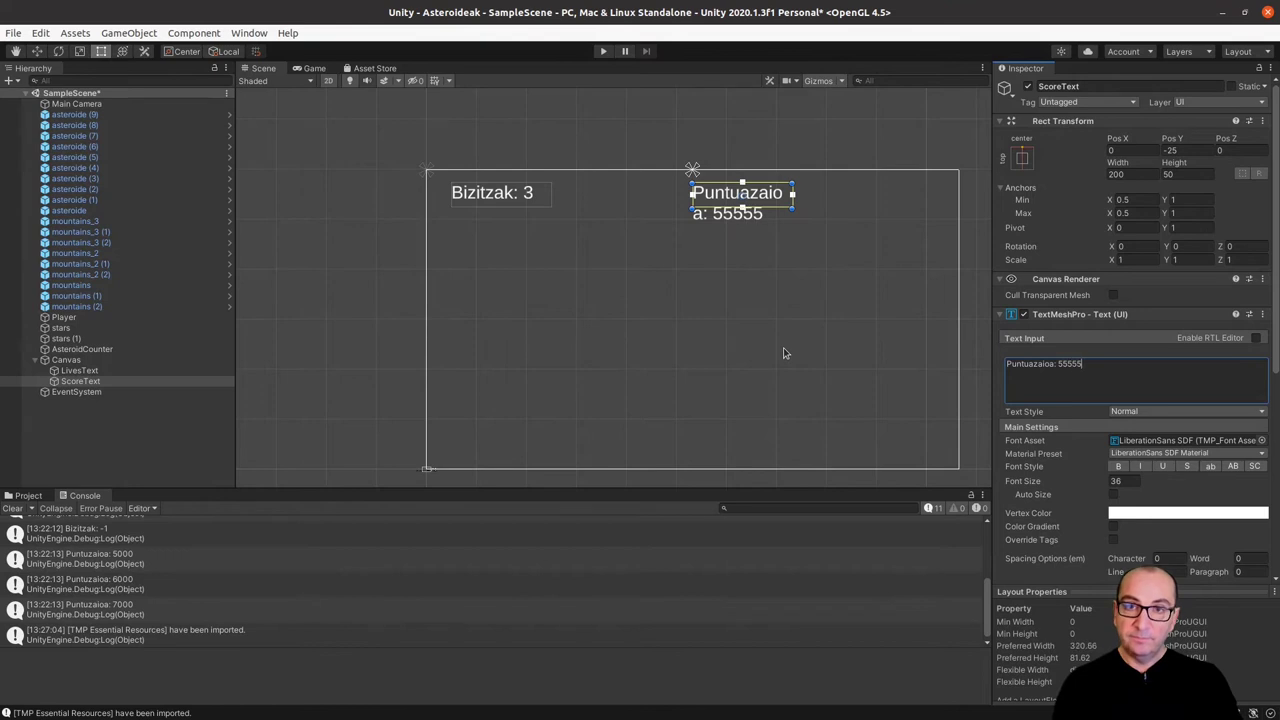
pyautogui.write('55555555')
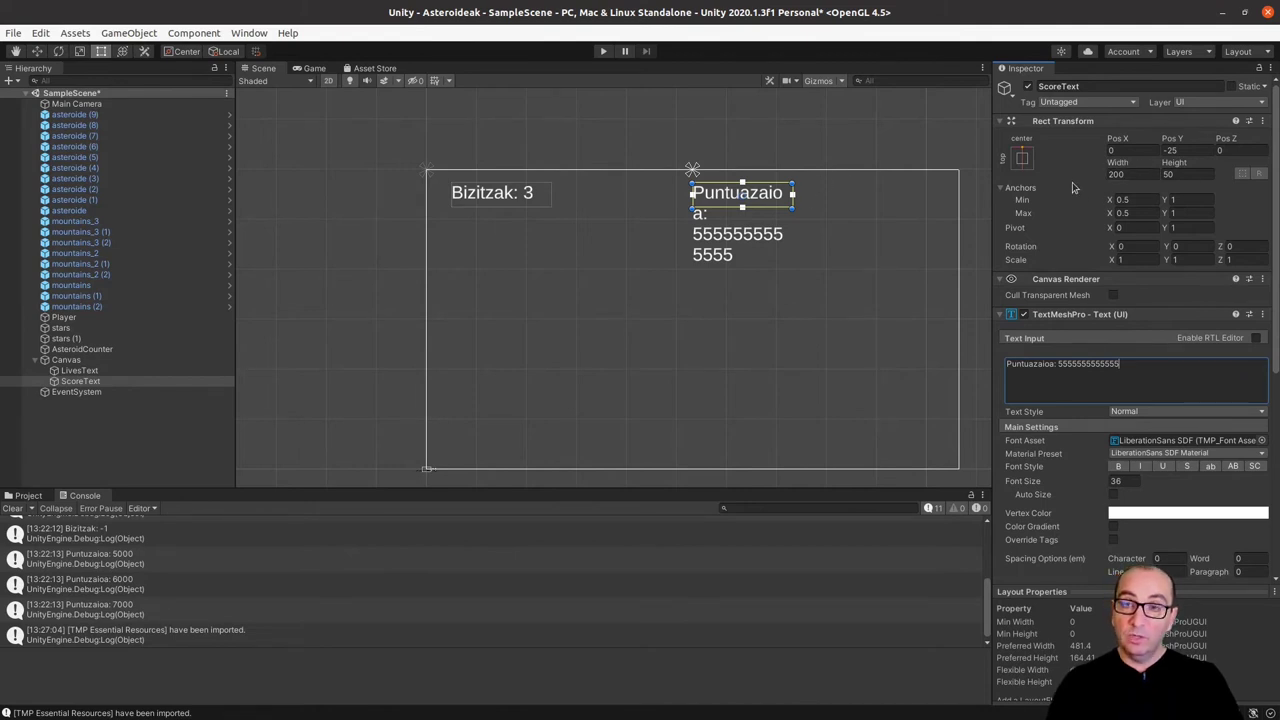
pyautogui.moveTo(792, 194); pyautogui.dragTo(946, 194)
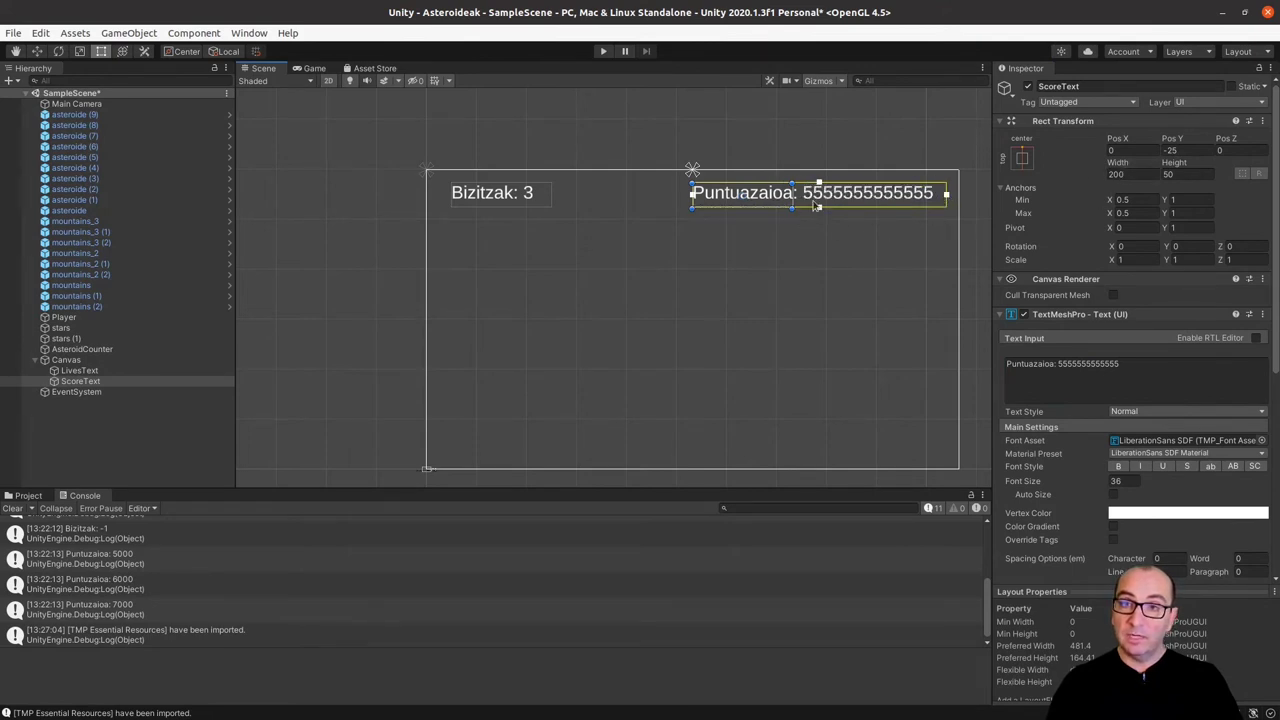
# Inspect the Canvas, ScoreText and LivesText, then switch to AsteroidCounter.cs in MonoDevelop
pyautogui.click(886, 243)
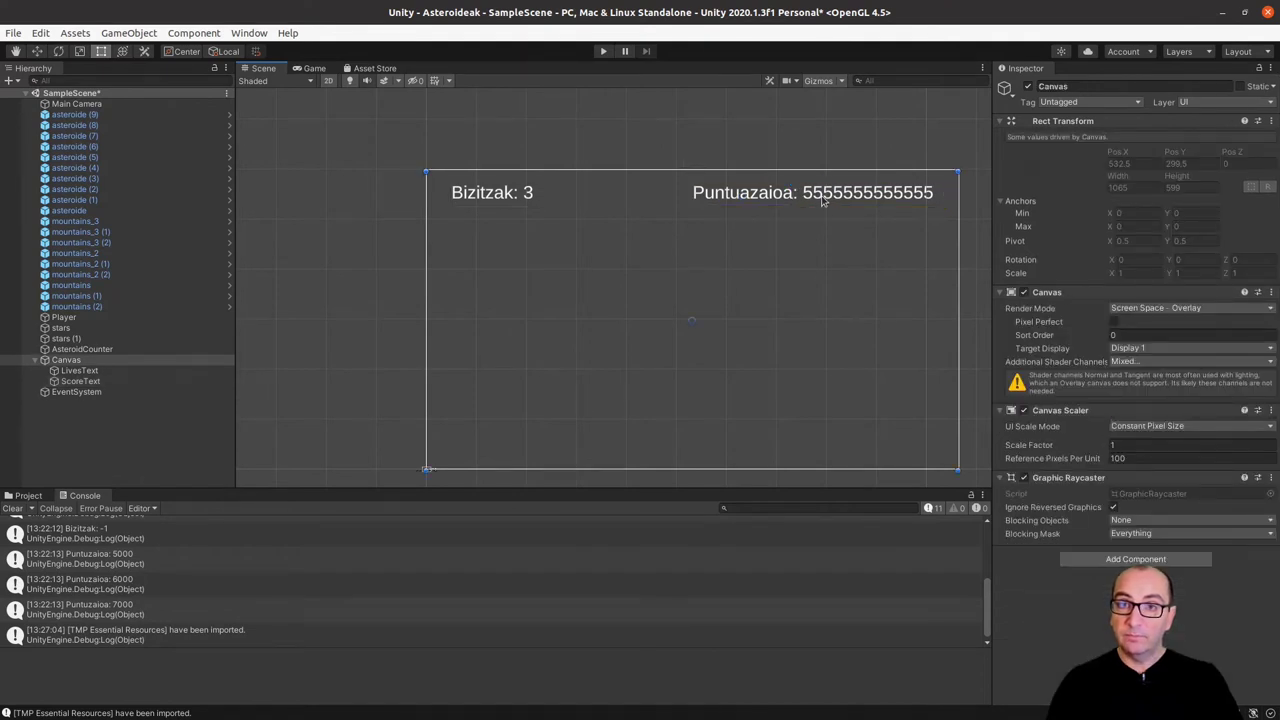
pyautogui.click(767, 200)
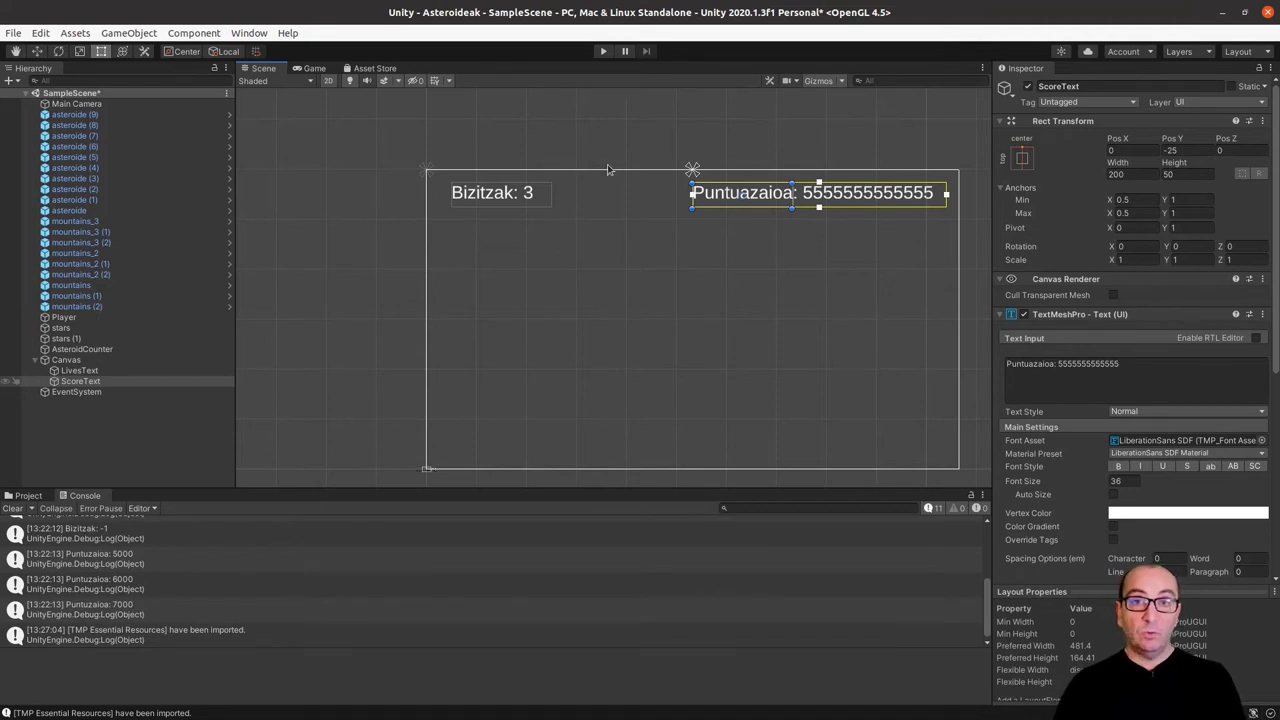
pyautogui.click(638, 174)
pyautogui.click(717, 206)
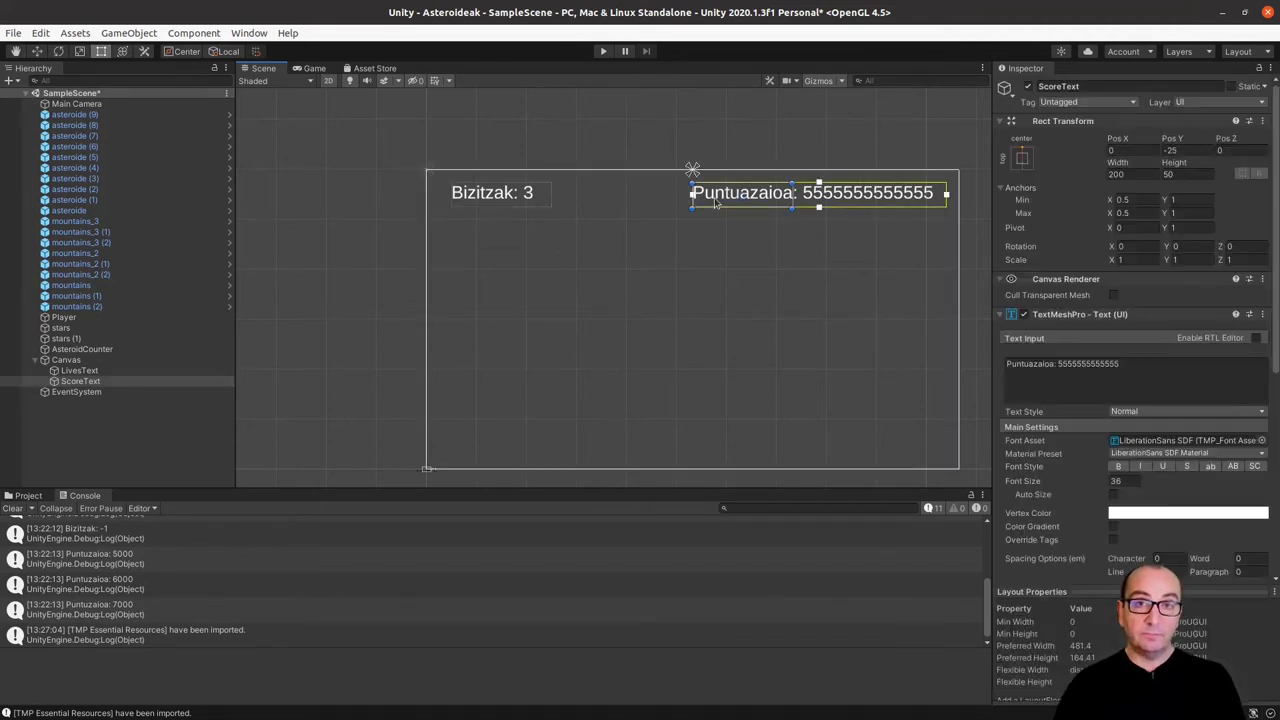
pyautogui.click(495, 194)
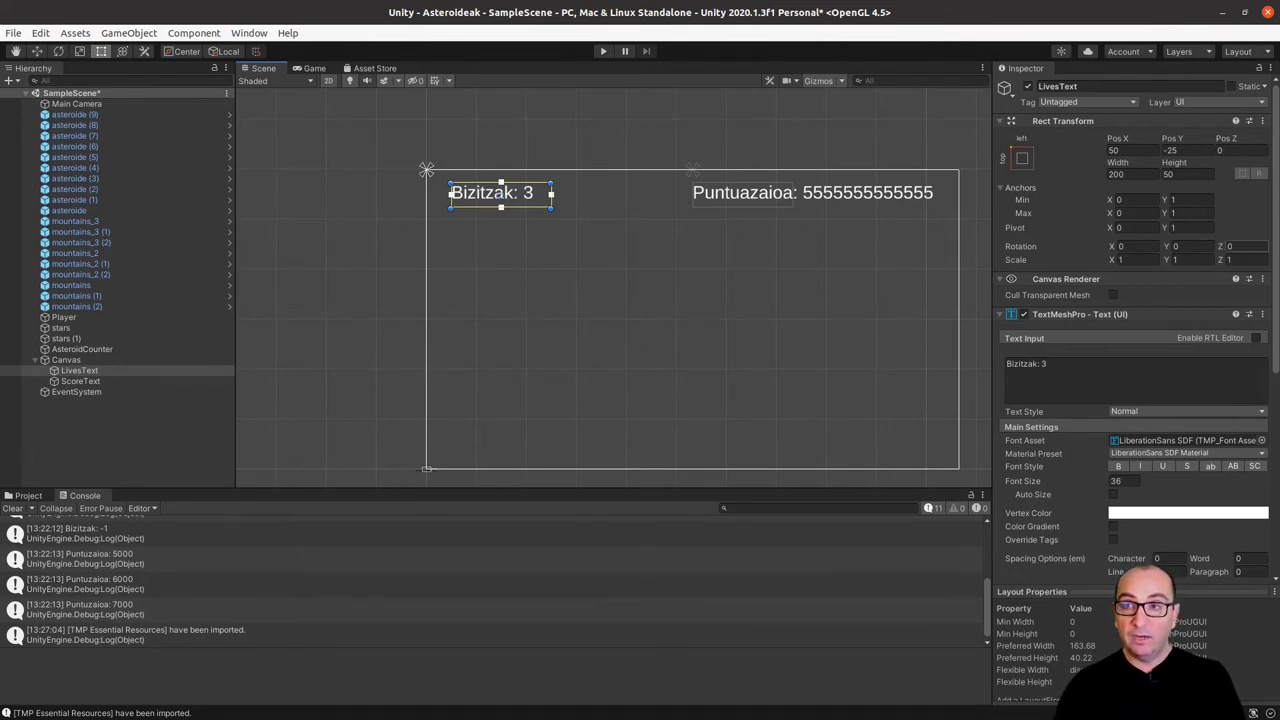
pyautogui.hotkey('alt', 'Tab')
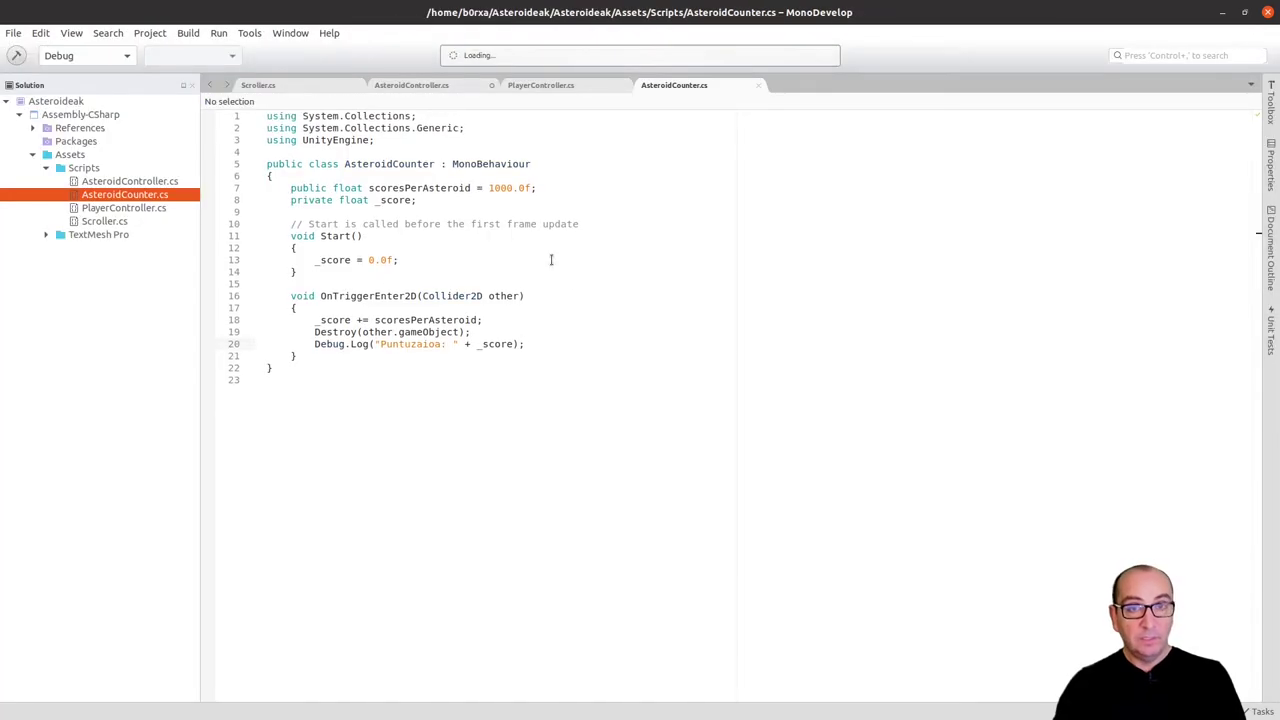
# In PlayerController.cs, add blank lines below the lives field and delete the two System.Collections imports
pyautogui.click(420, 85)
pyautogui.click(540, 85)
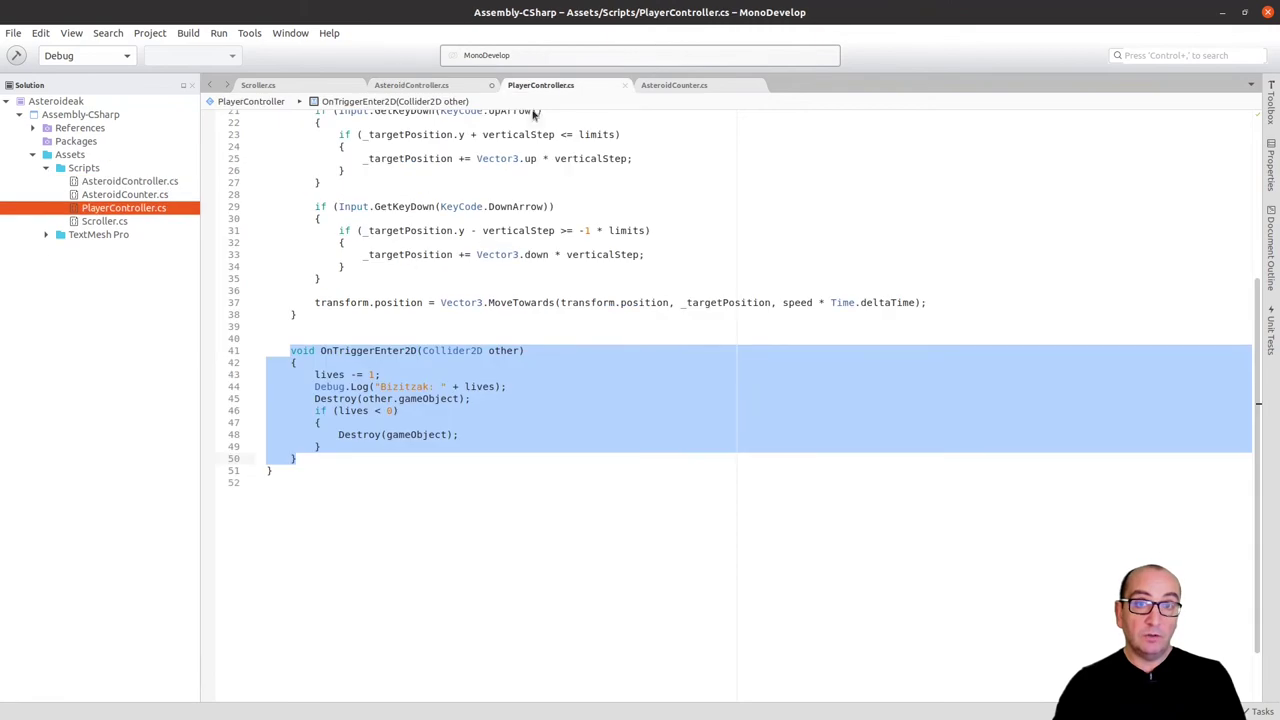
pyautogui.click(474, 372)
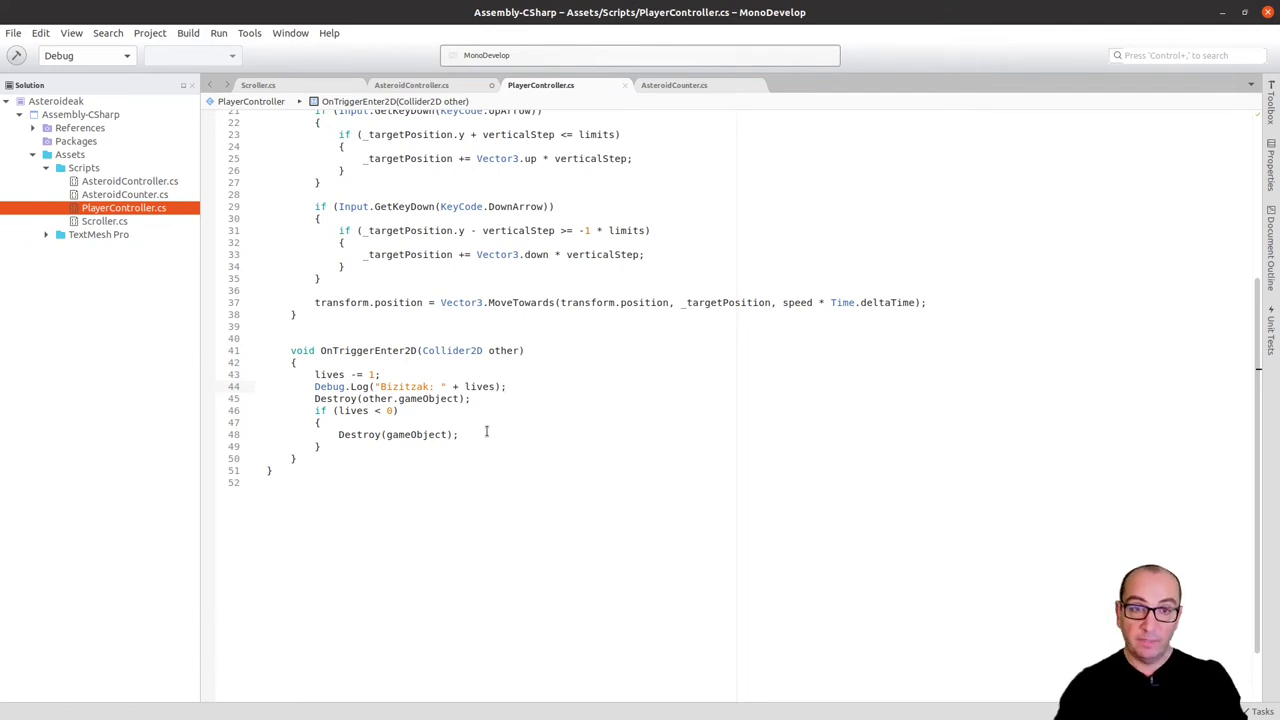
pyautogui.scroll(7, 522, 222)
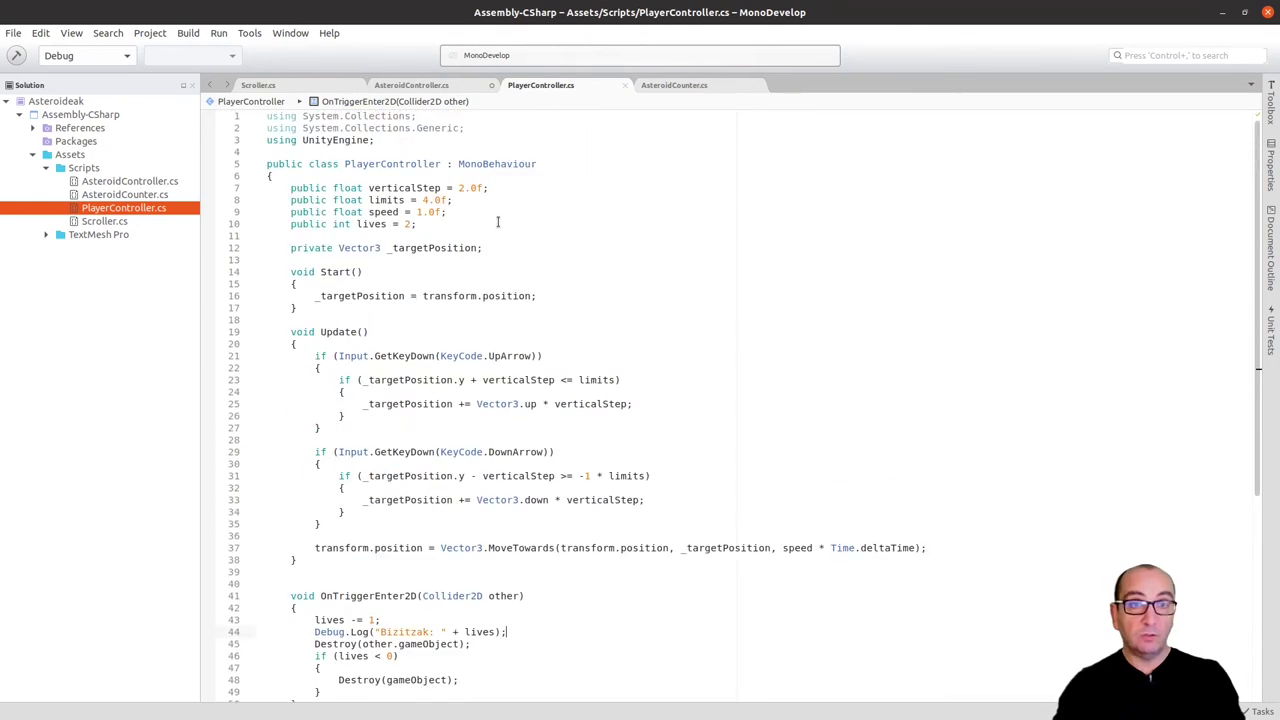
pyautogui.click(445, 223)
pyautogui.press('Return')
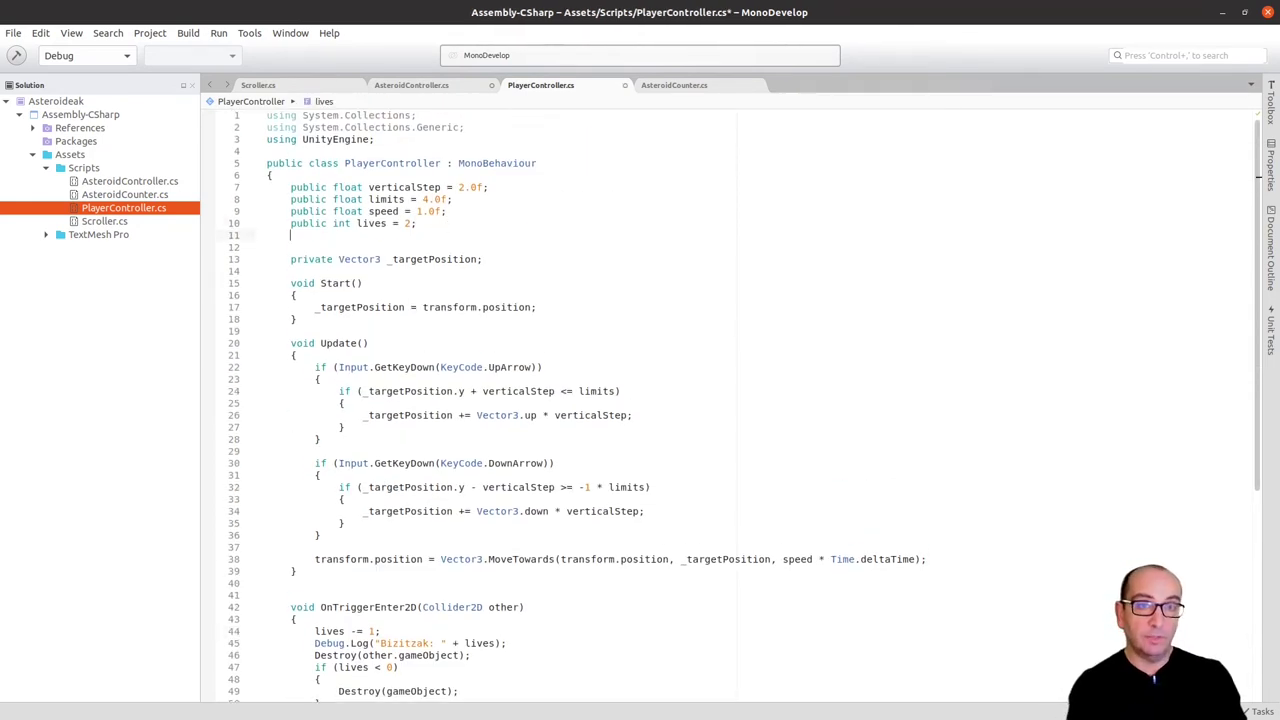
pyautogui.press('Return')
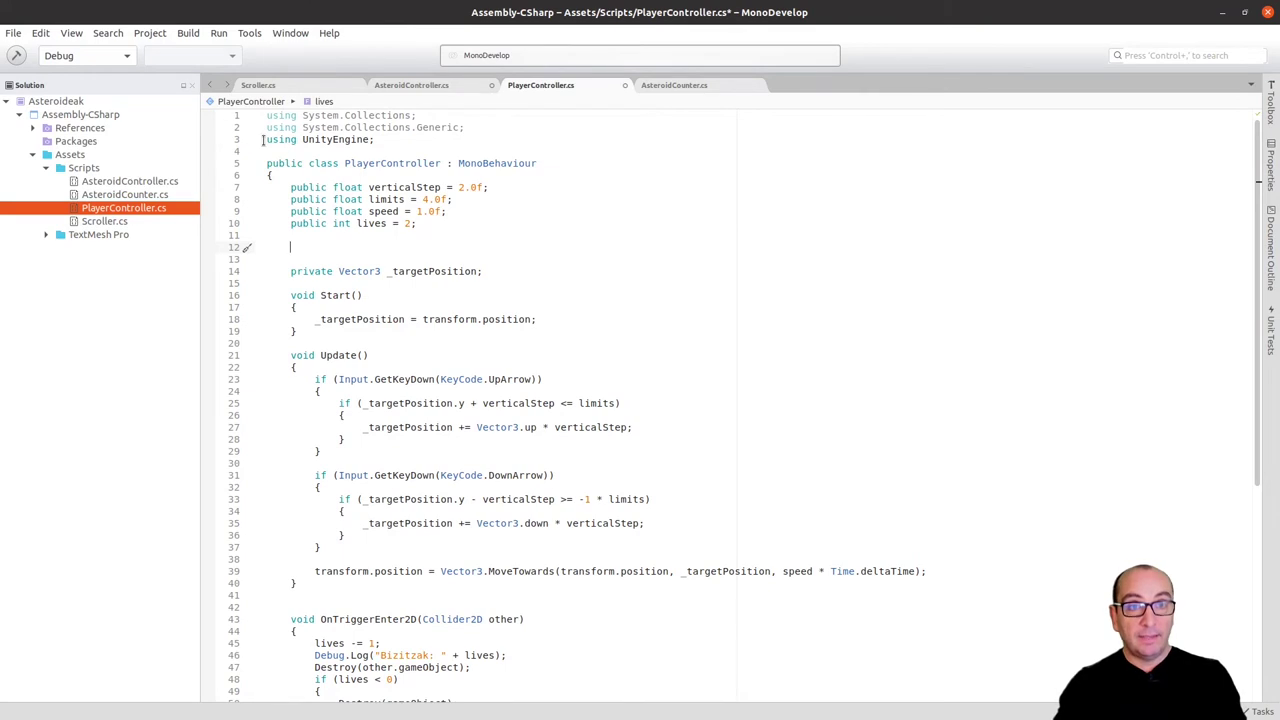
pyautogui.moveTo(268, 142); pyautogui.dragTo(268, 86)
pyautogui.press('BackSpace')
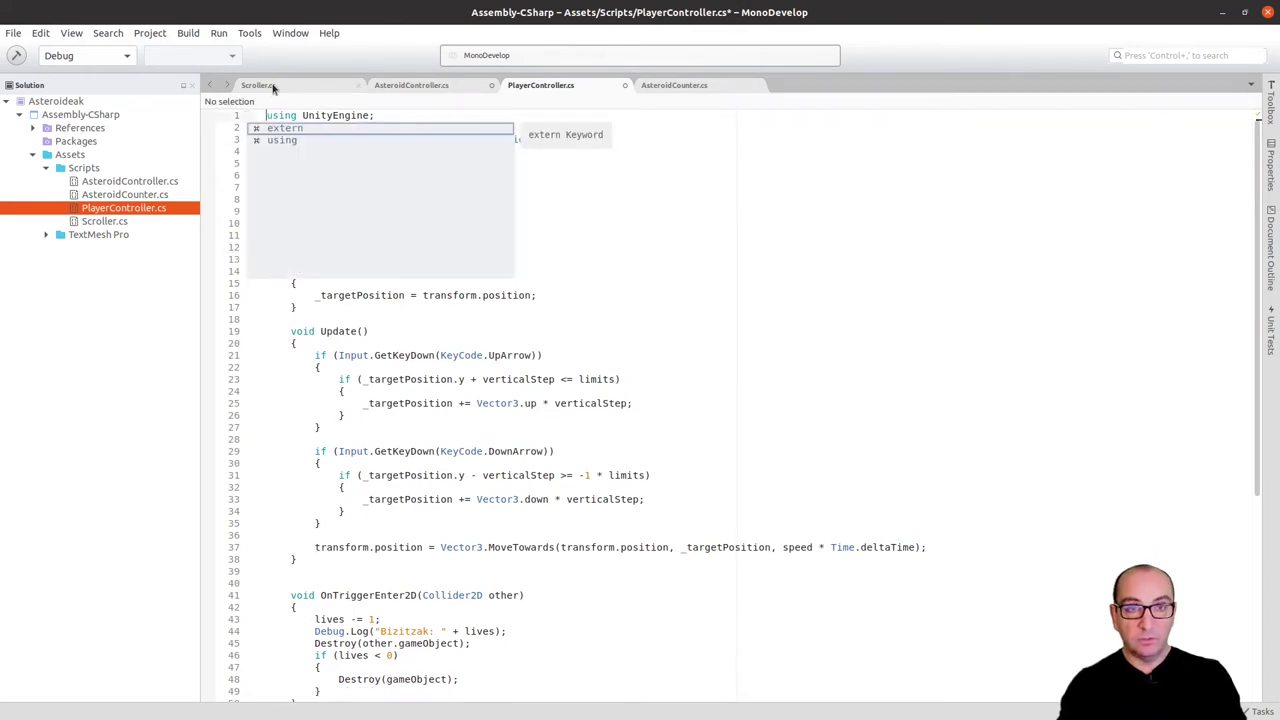
# Add 'using TMPro;' below the UnityEngine import and open a new line after the lives field
pyautogui.click(384, 115)
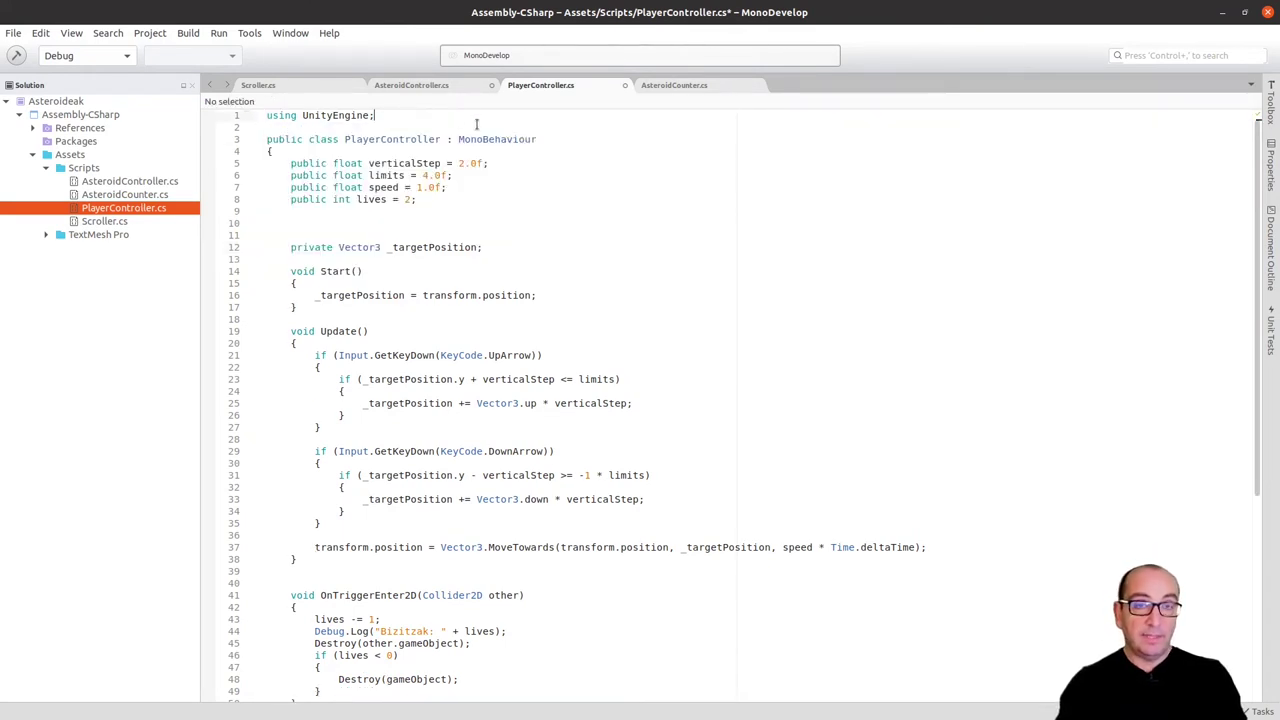
pyautogui.press('Return')
pyautogui.write('u')
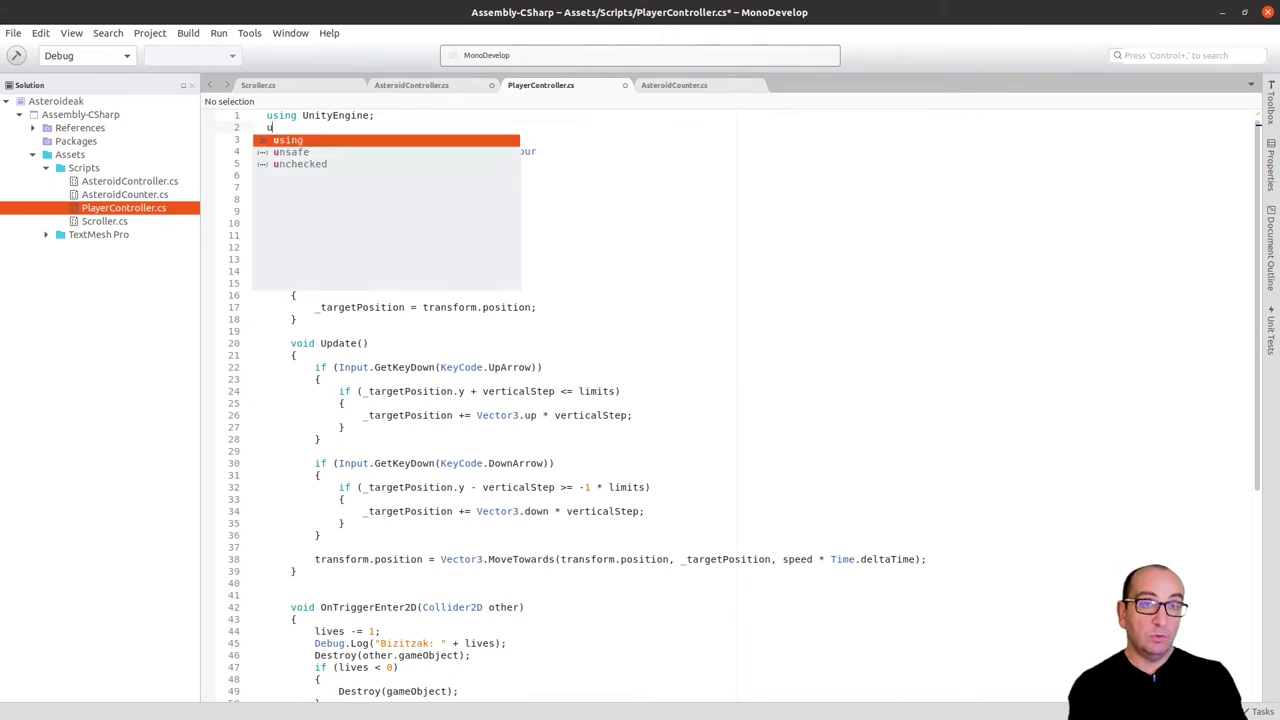
pyautogui.write('su')
pyautogui.press('BackSpace')
pyautogui.write('i')
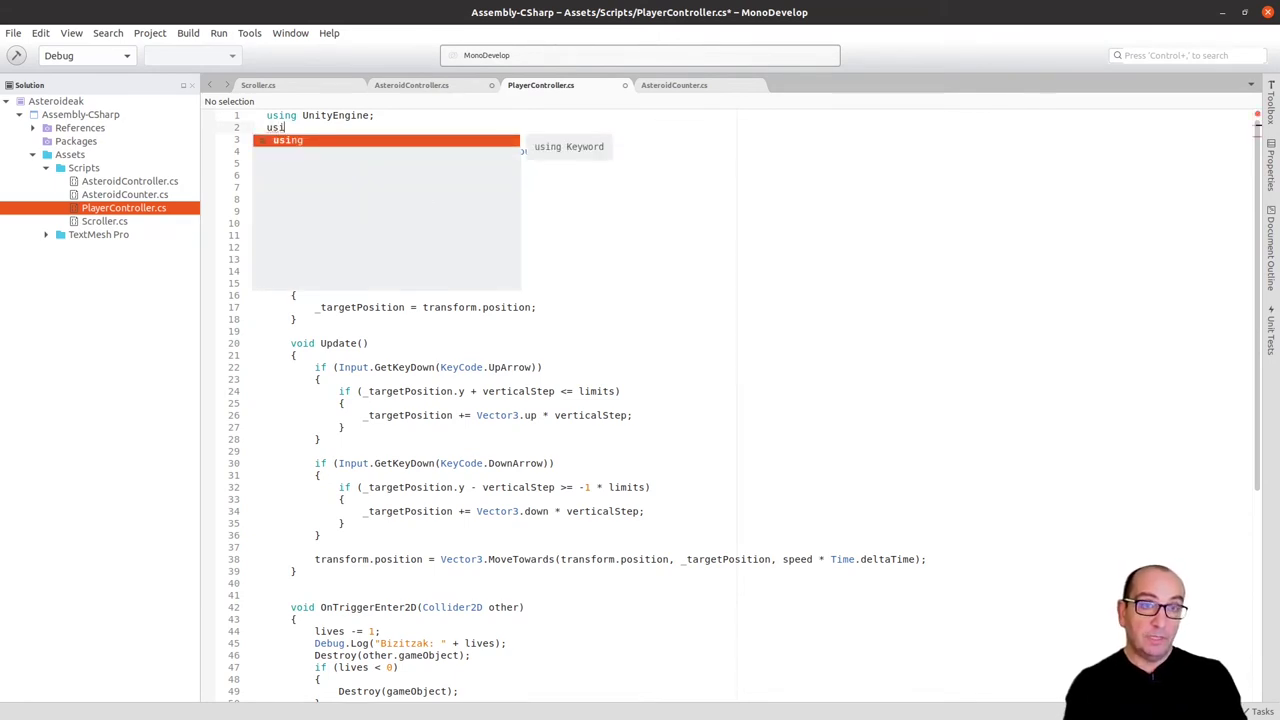
pyautogui.doubleClick(297, 142)
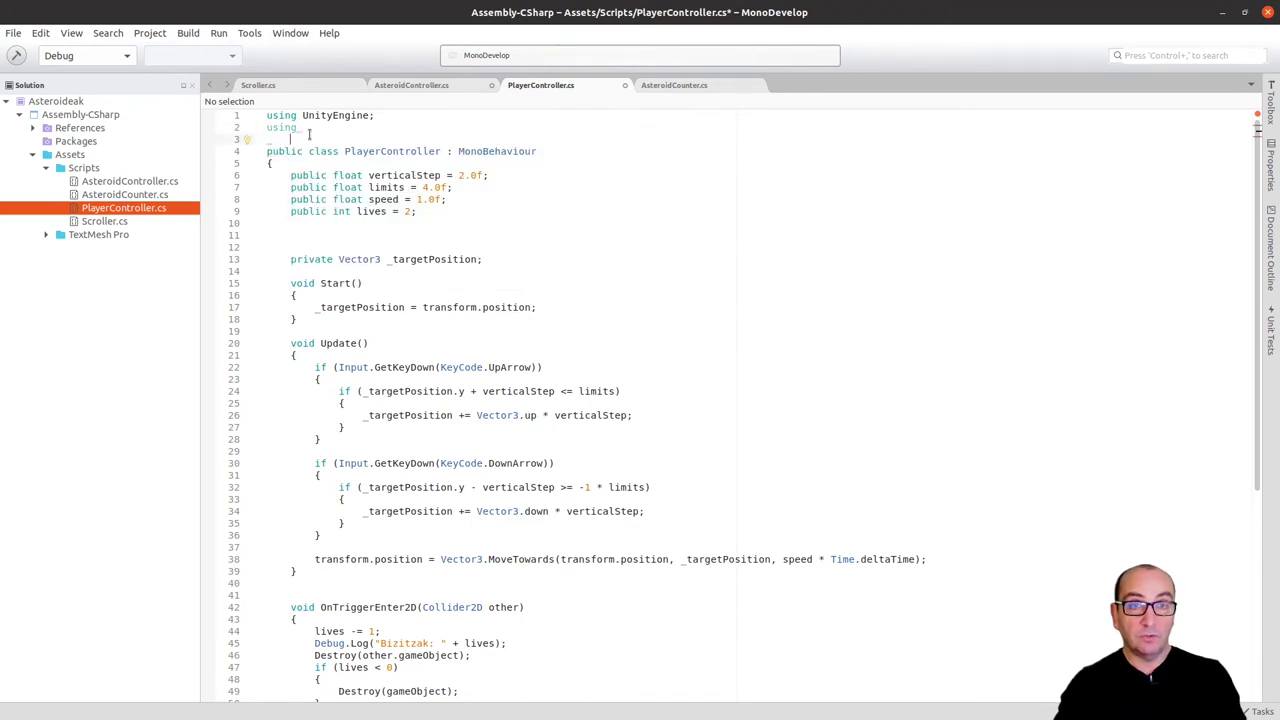
pyautogui.write('Te')
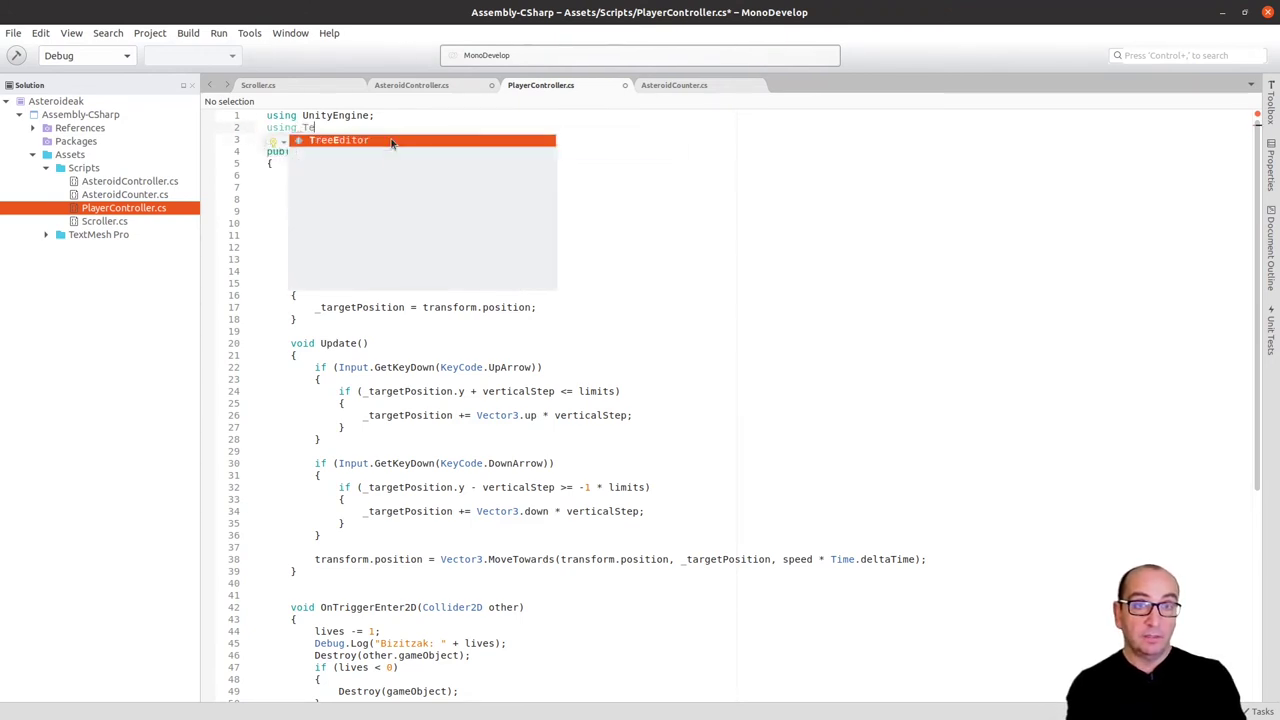
pyautogui.write('xtMe')
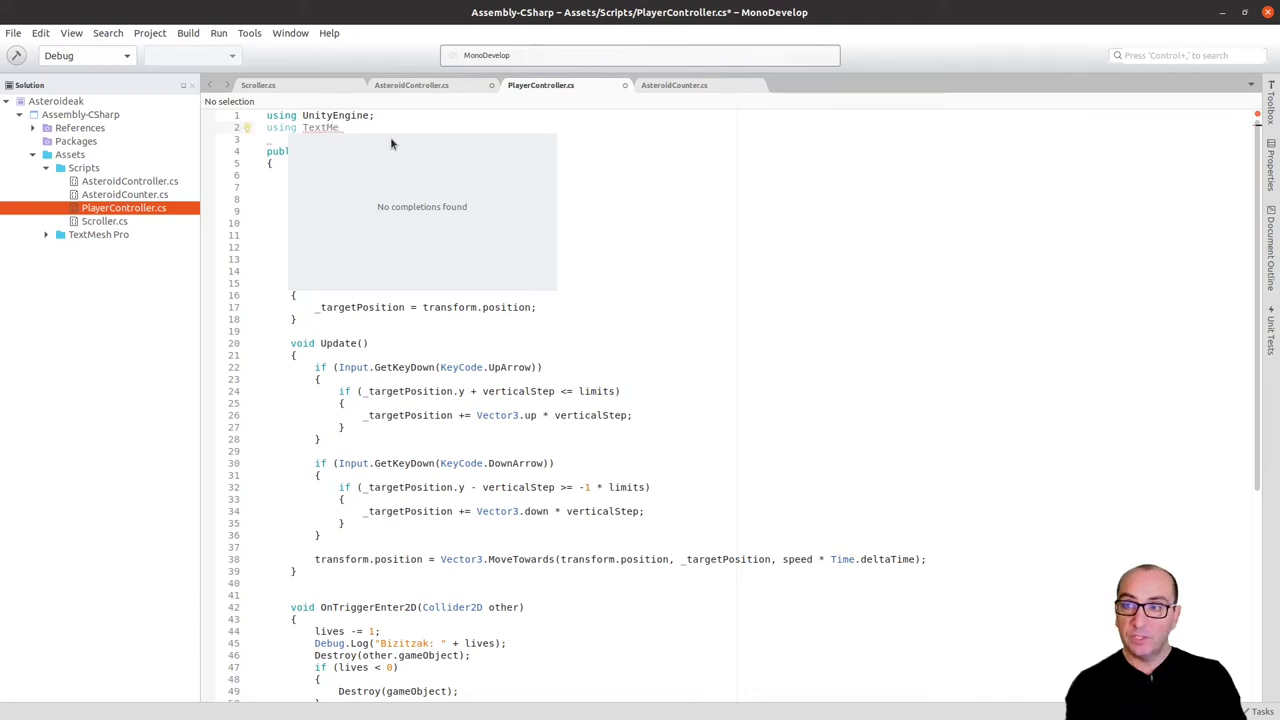
pyautogui.press('BackSpace')
pyautogui.press('BackSpace')
pyautogui.press('BackSpace')
pyautogui.press('BackSpace')
pyautogui.press('BackSpace')
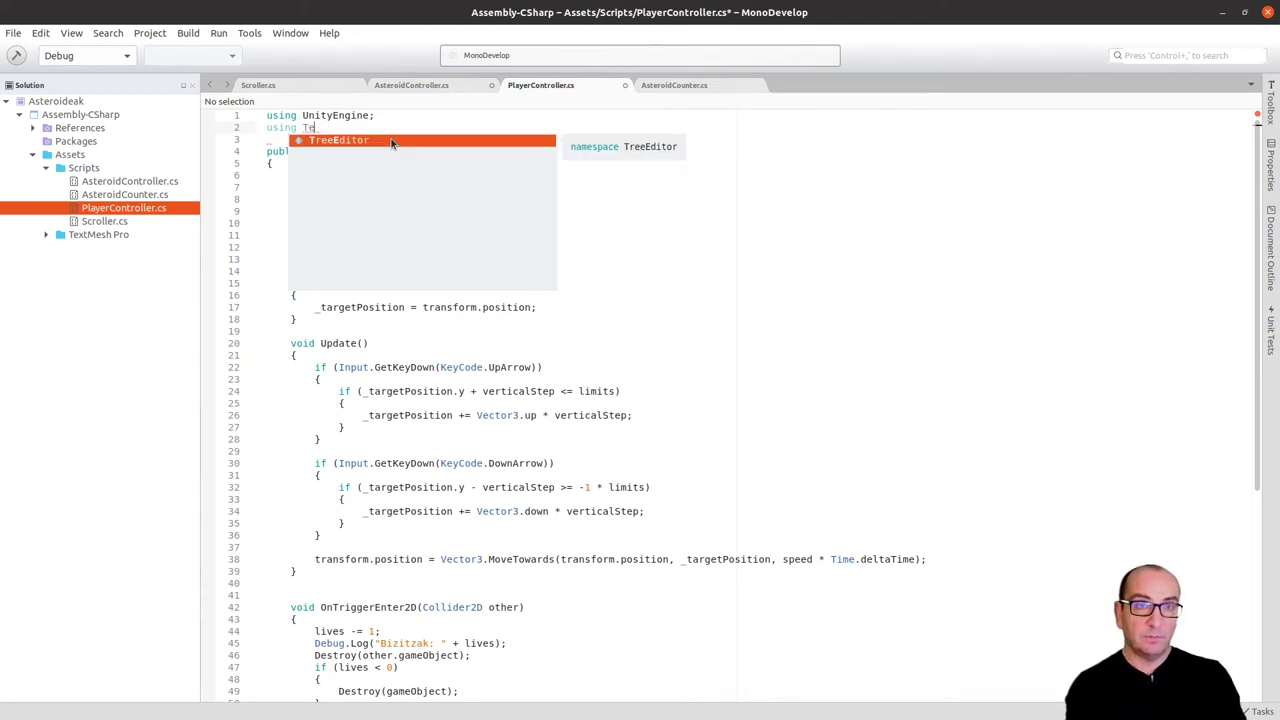
pyautogui.write('MPro')
pyautogui.press('Return')
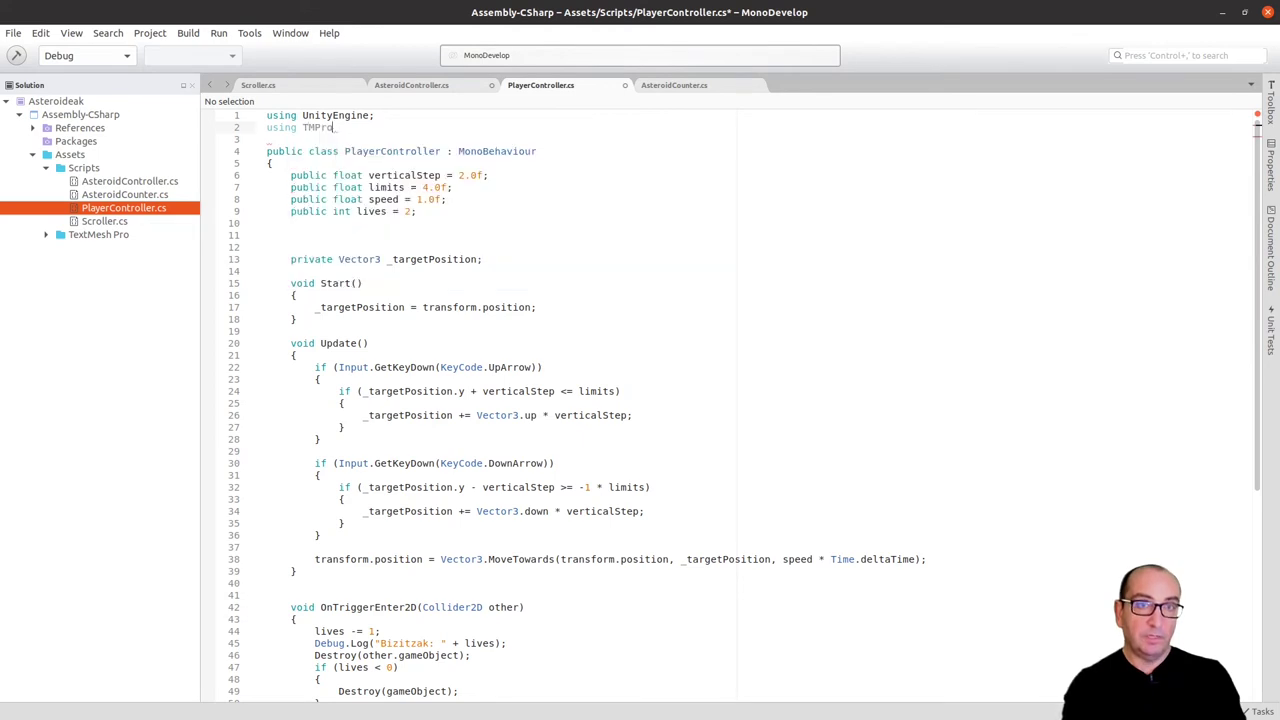
pyautogui.write(';')
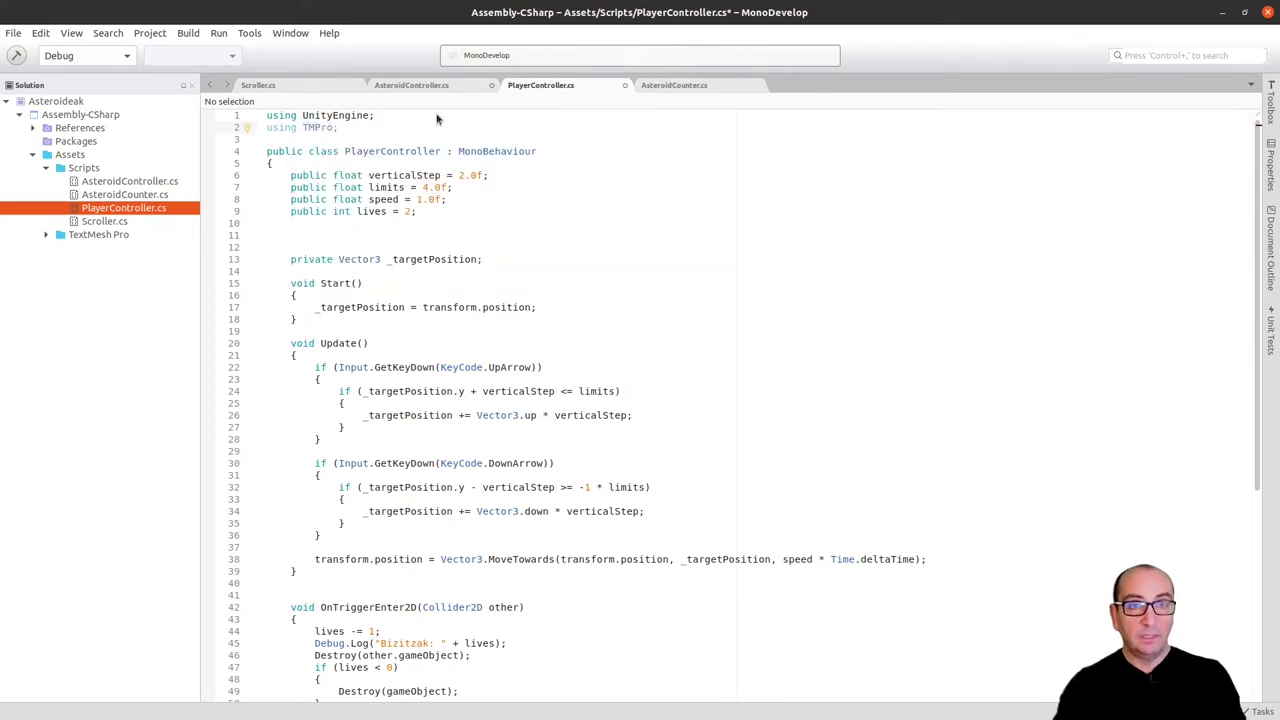
pyautogui.click(434, 218)
pyautogui.press('Return')
pyautogui.press('Return')
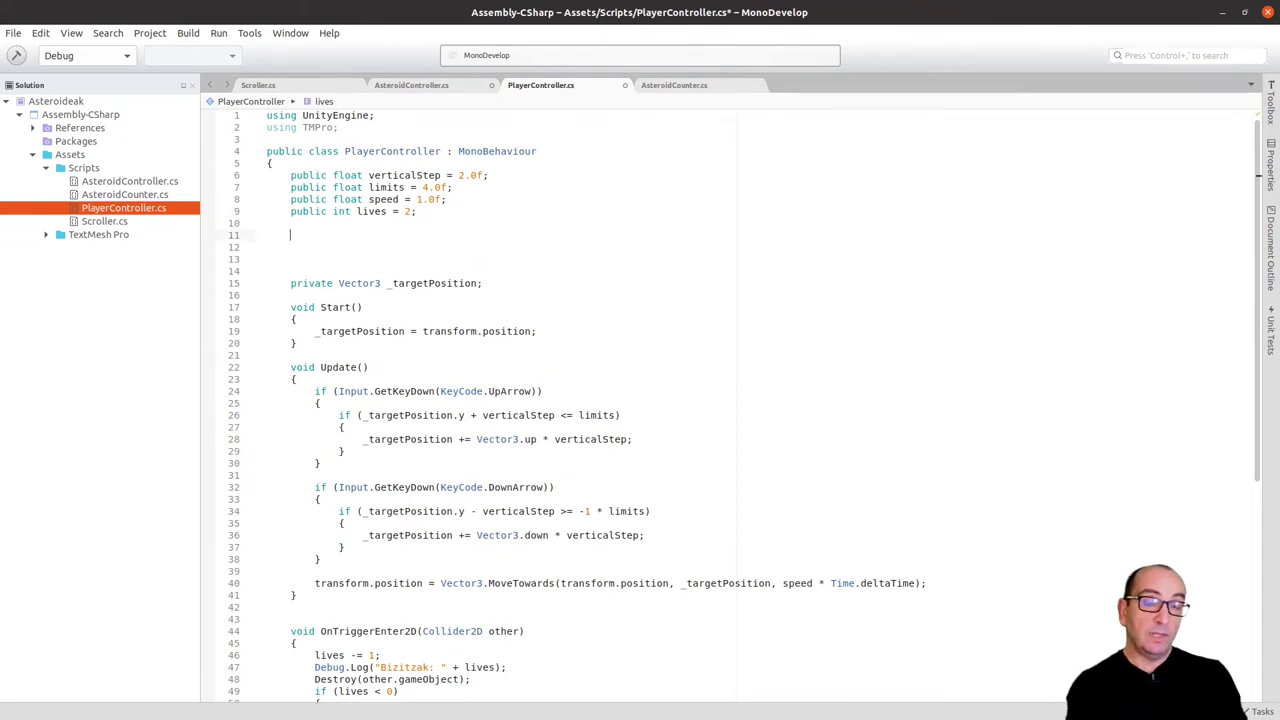
# Declare 'public TextMeshProUGUI livesText;' on line 11 of PlayerController, then return to Unity
pyautogui.write('public ')
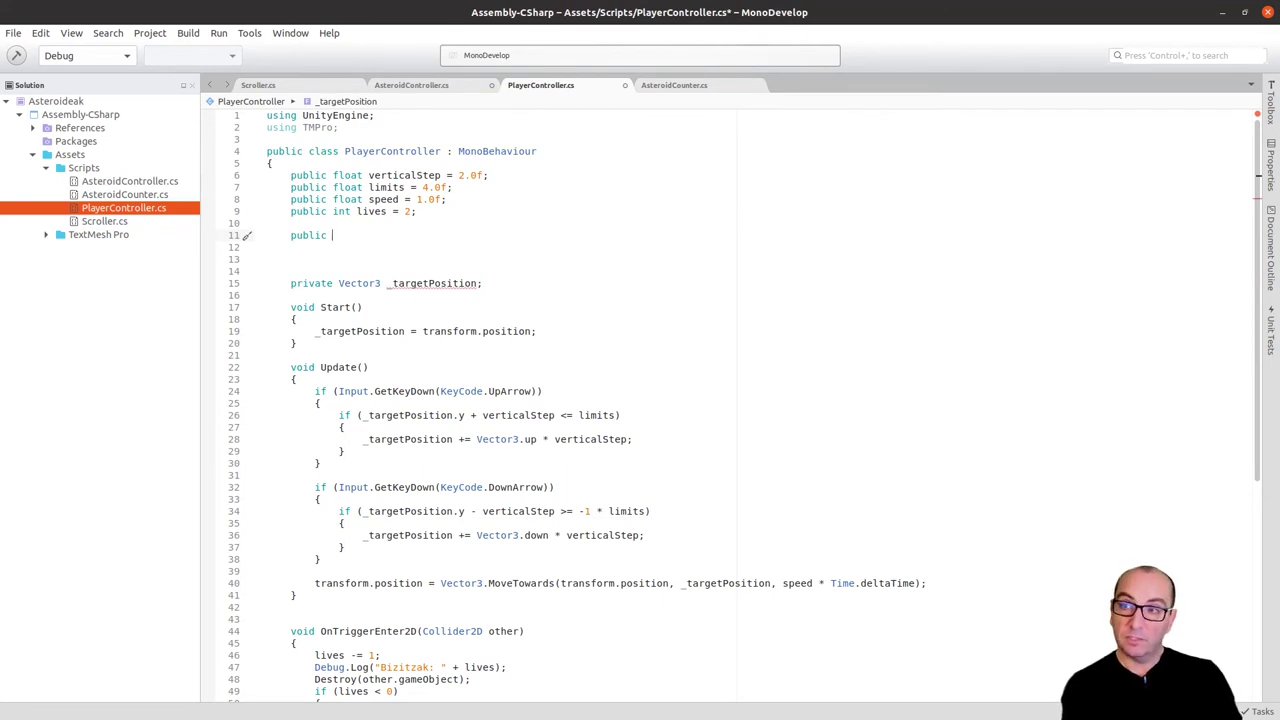
pyautogui.write('TextMEs')
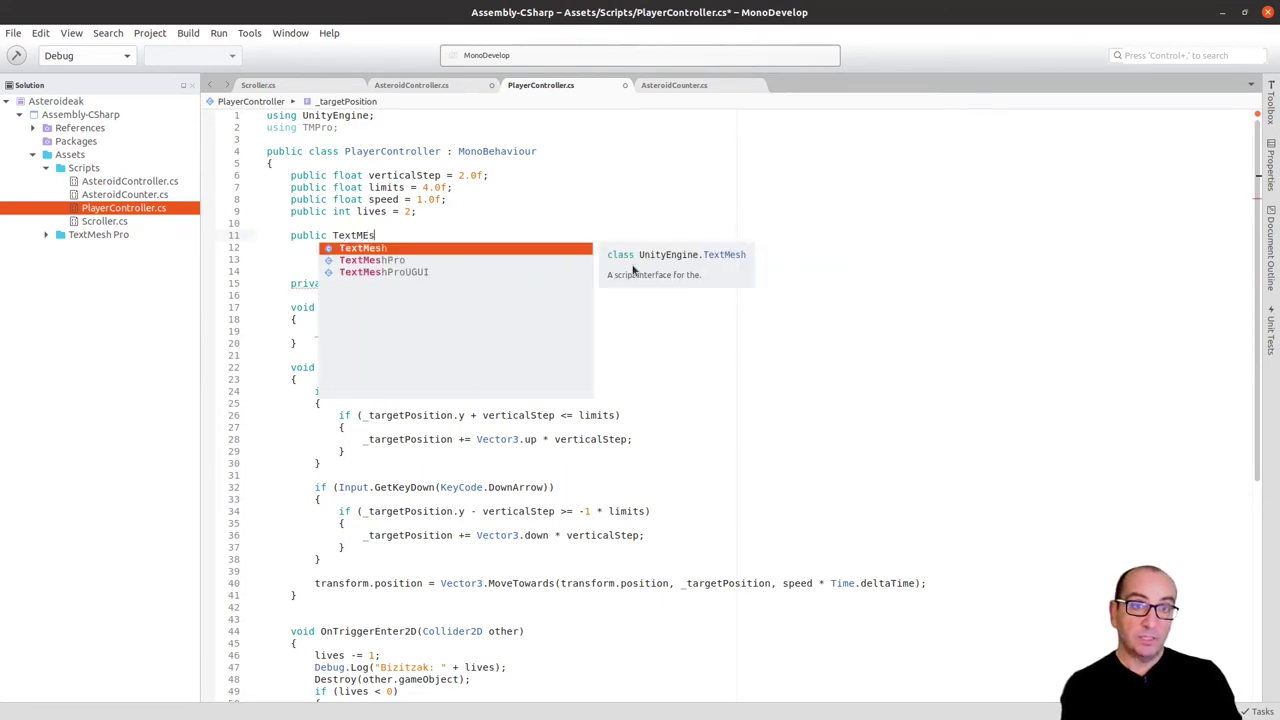
pyautogui.press('Down')
pyautogui.press('Down')
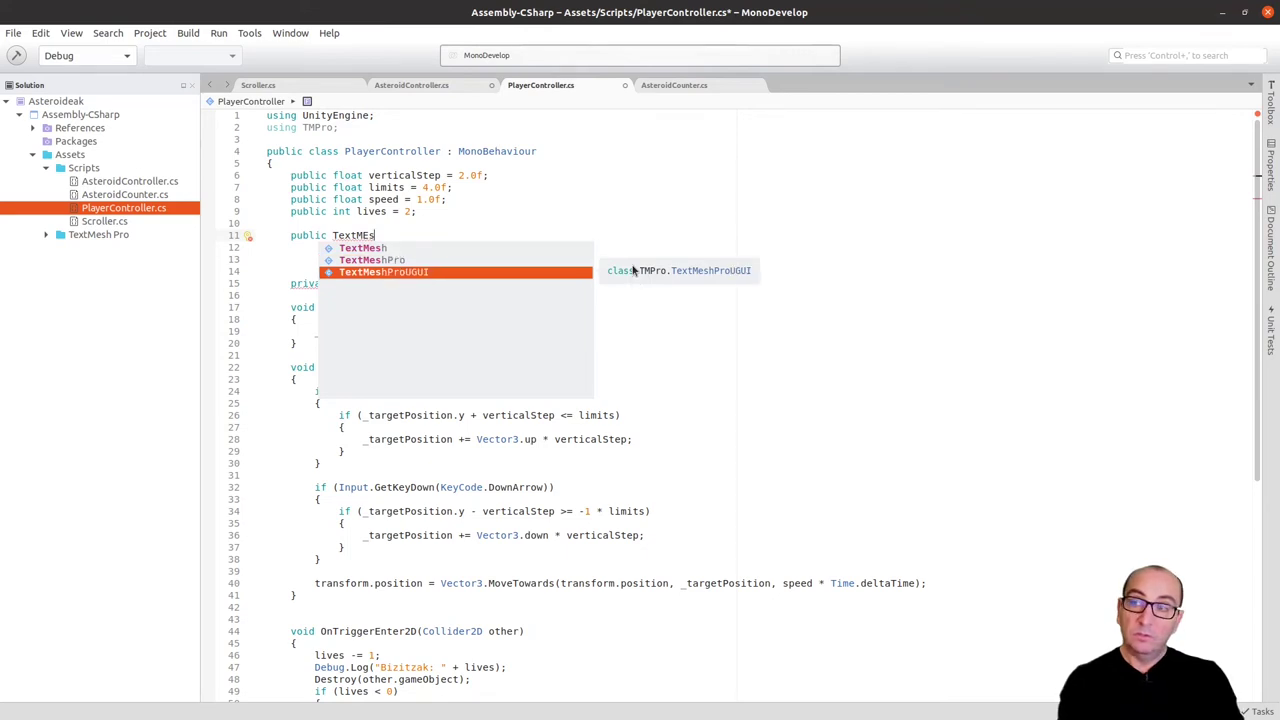
pyautogui.press('Return')
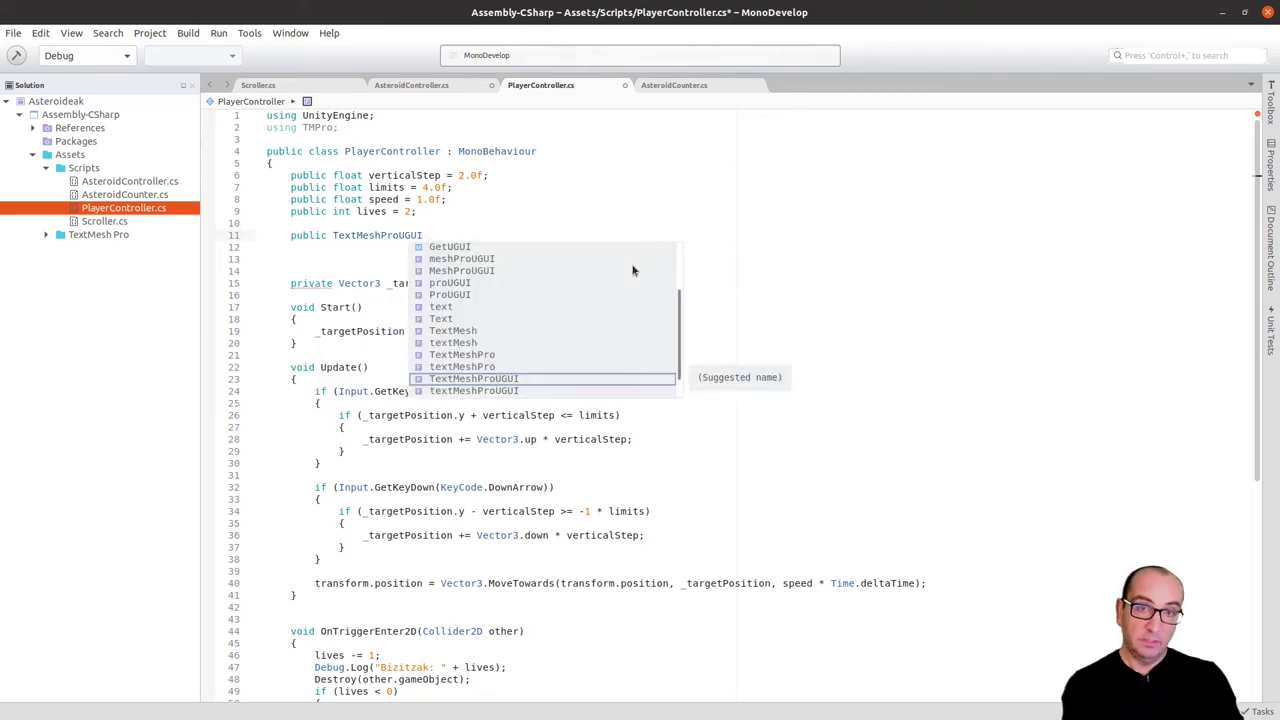
pyautogui.write('l')
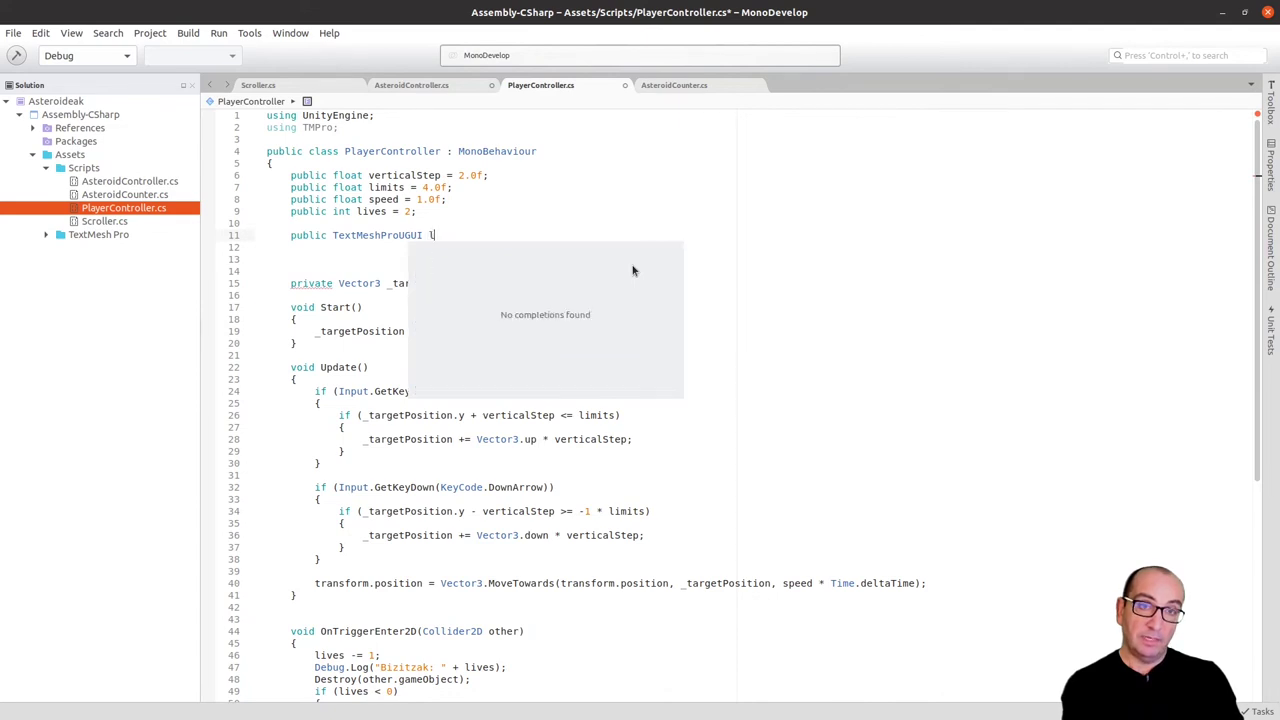
pyautogui.write('ivesT')
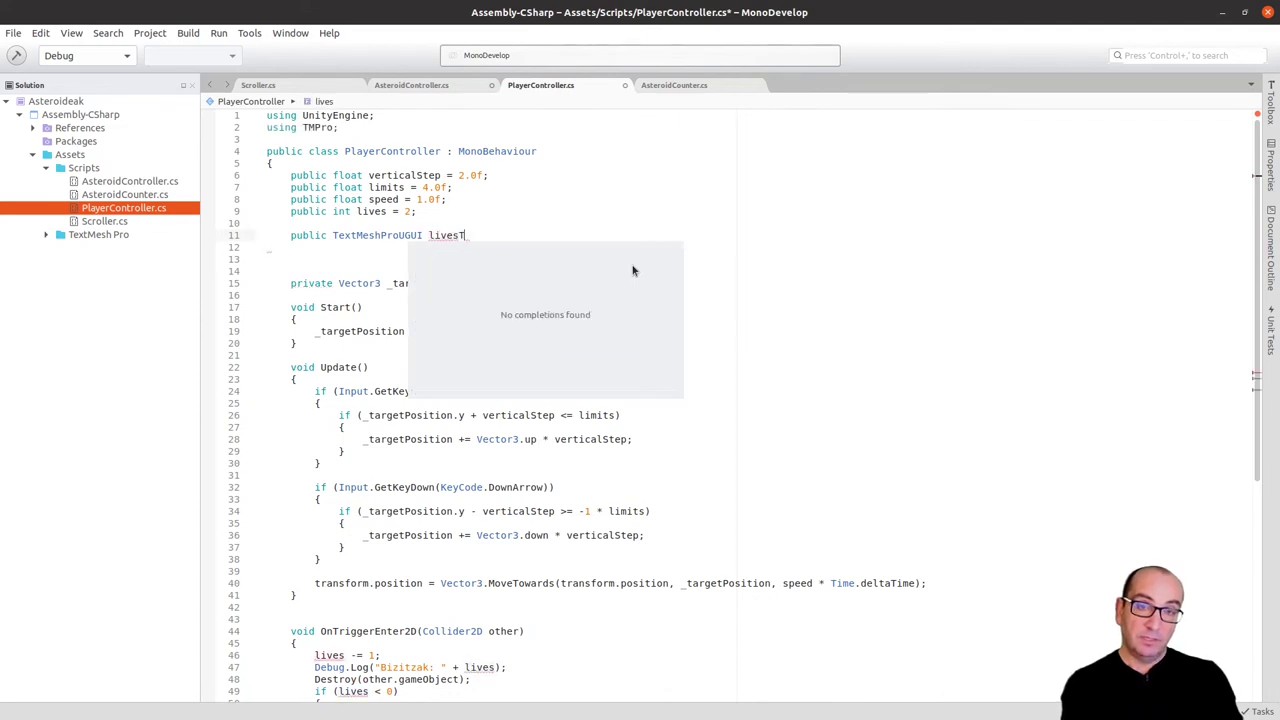
pyautogui.write('ext;')
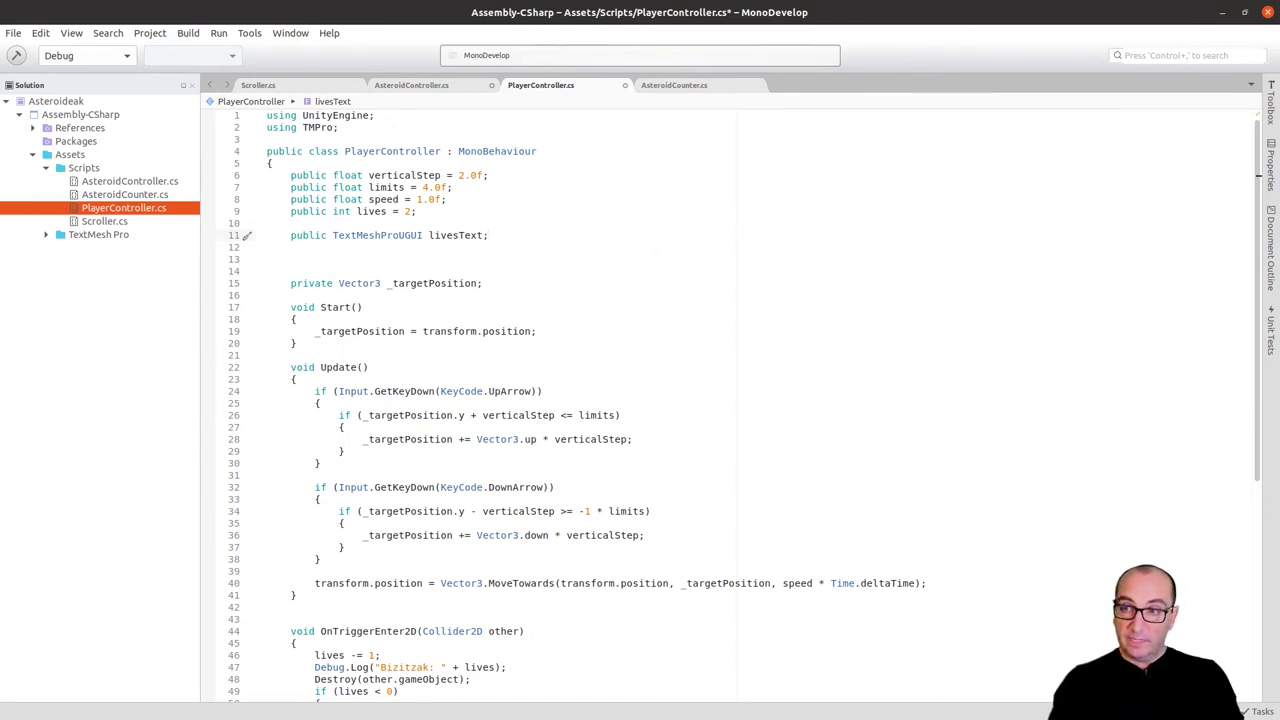
pyautogui.hotkey('alt', 'Tab')
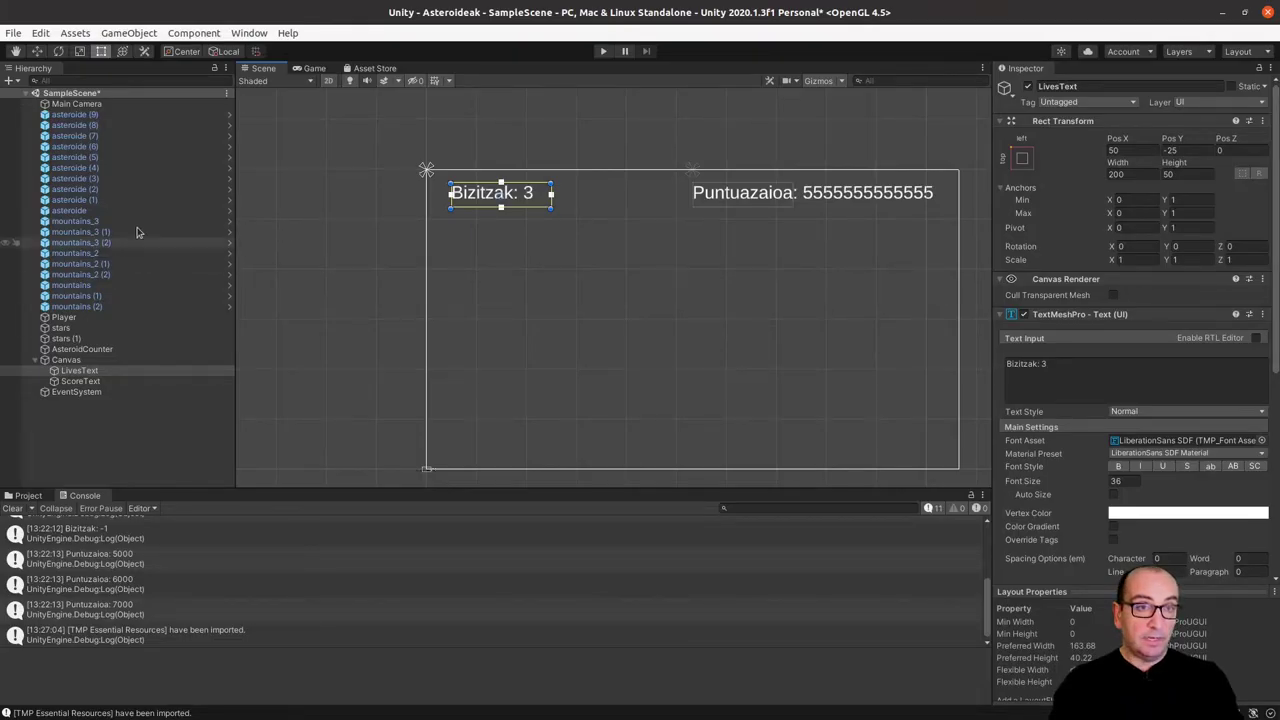
# Select Player and drag LivesText from the Hierarchy into the Player Controller's Lives Text slot
pyautogui.click(66, 318)
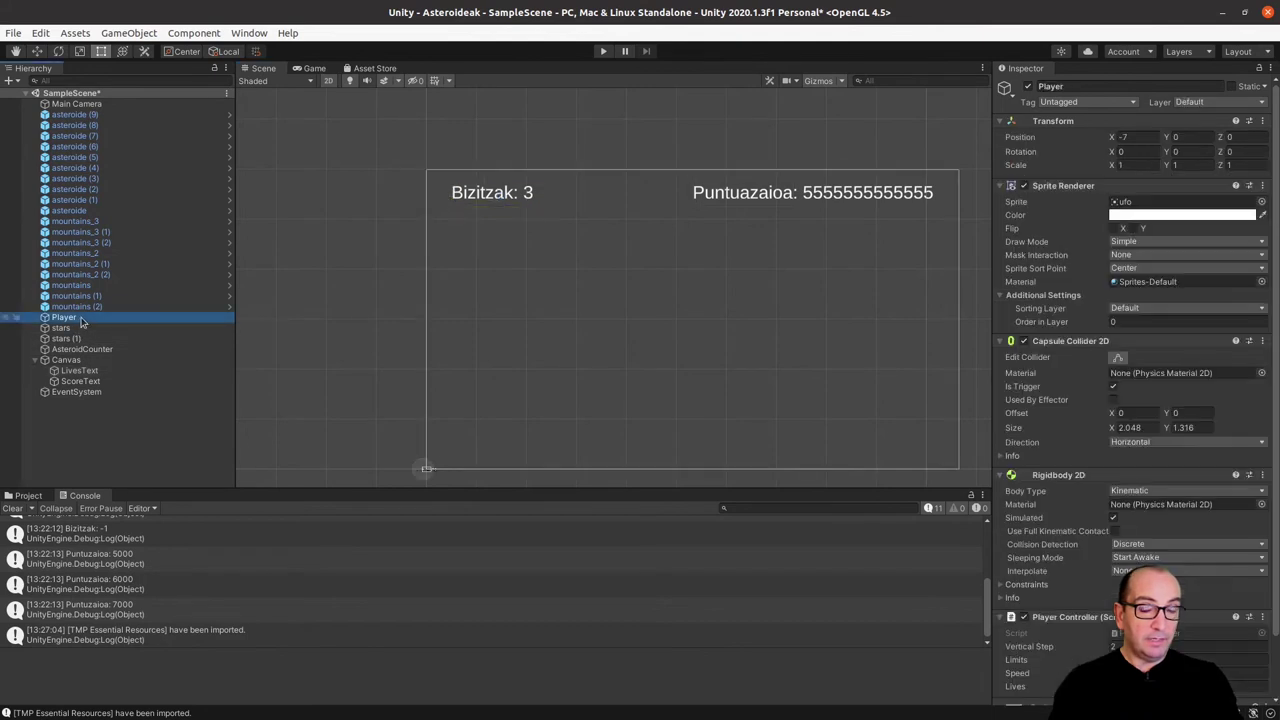
pyautogui.scroll(-2, 1082, 556)
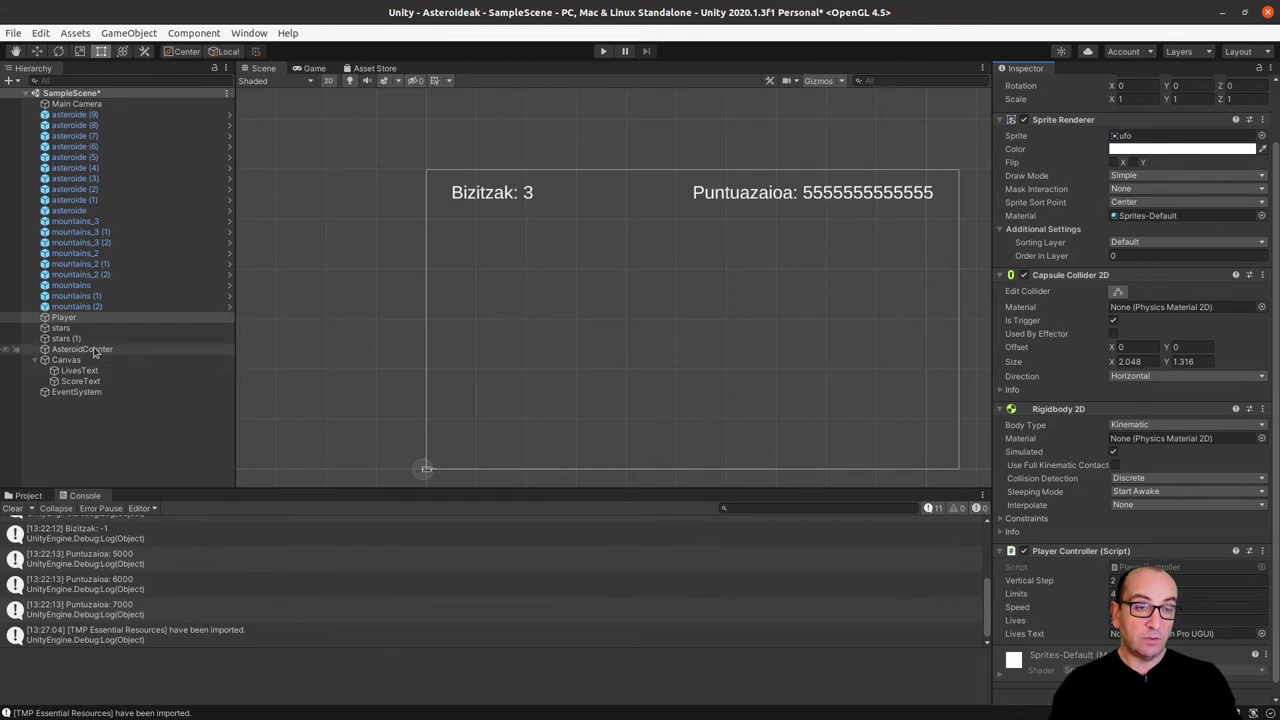
pyautogui.moveTo(78, 372); pyautogui.dragTo(1069, 598)
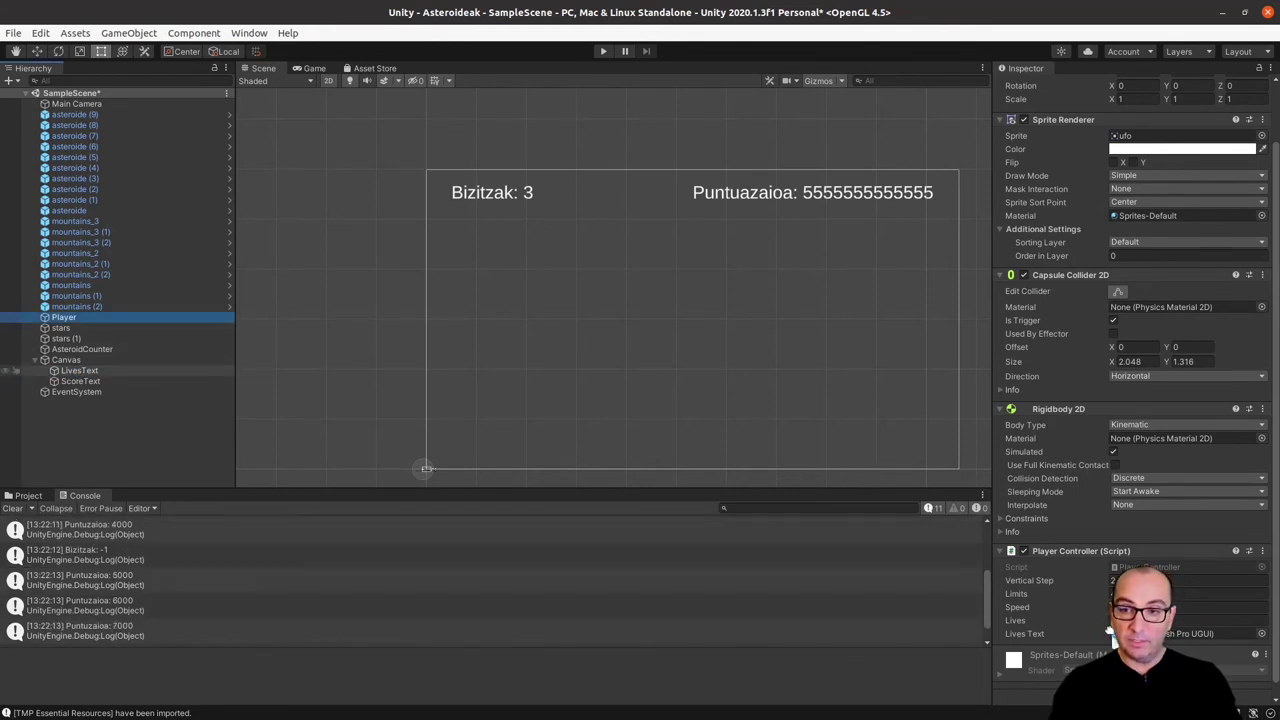
pyautogui.moveTo(1069, 598); pyautogui.dragTo(1190, 633)
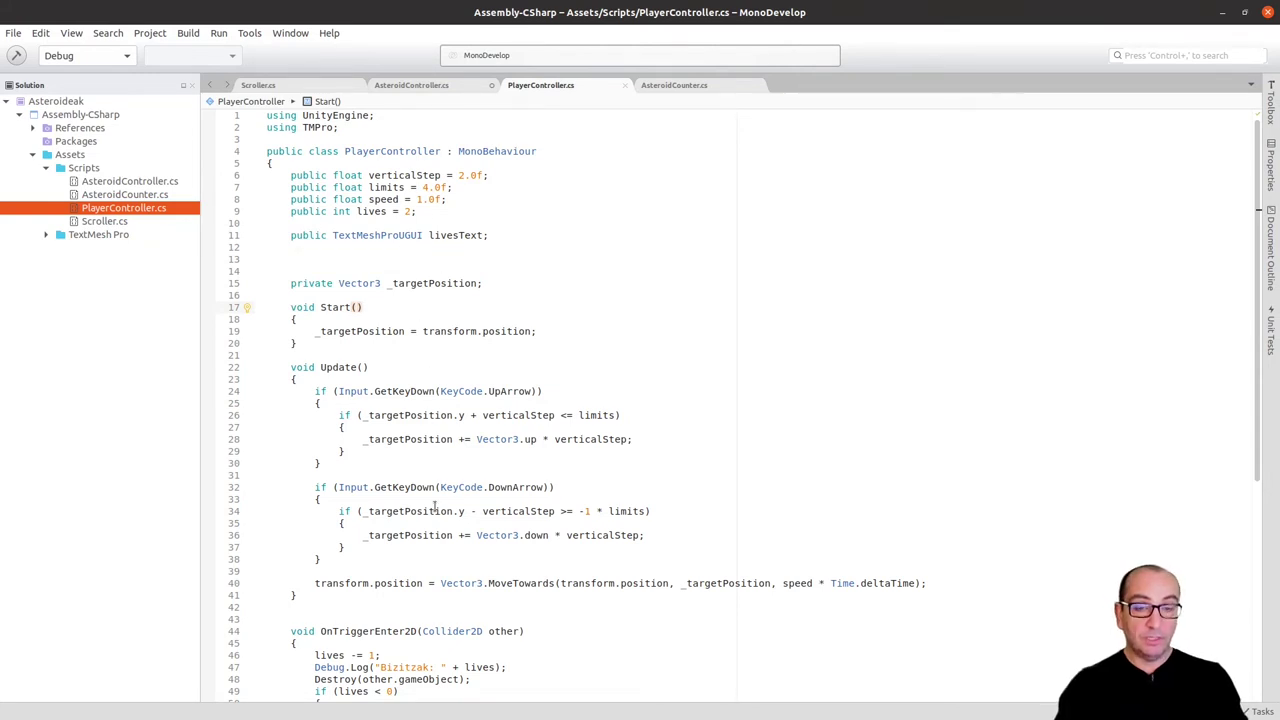
# Open a blank line after the Debug.Log call in OnTriggerEnter2D
pyautogui.scroll(-5, 447, 507)
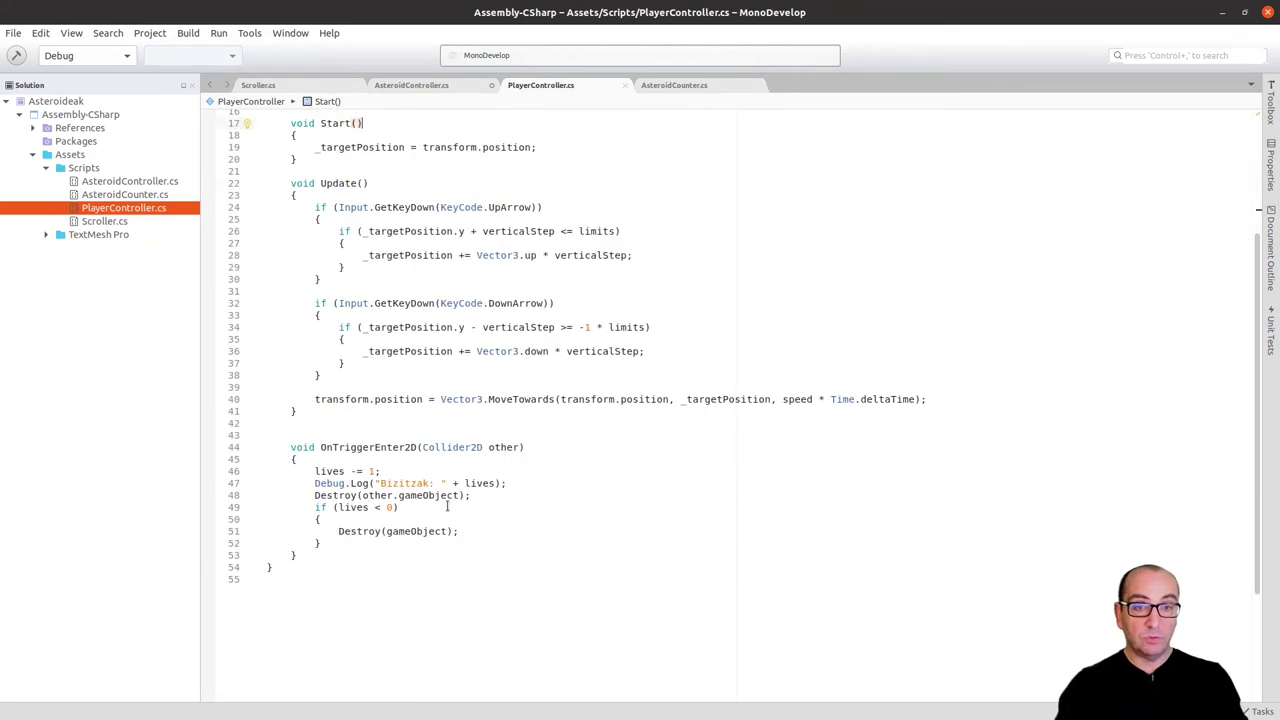
pyautogui.click(526, 482)
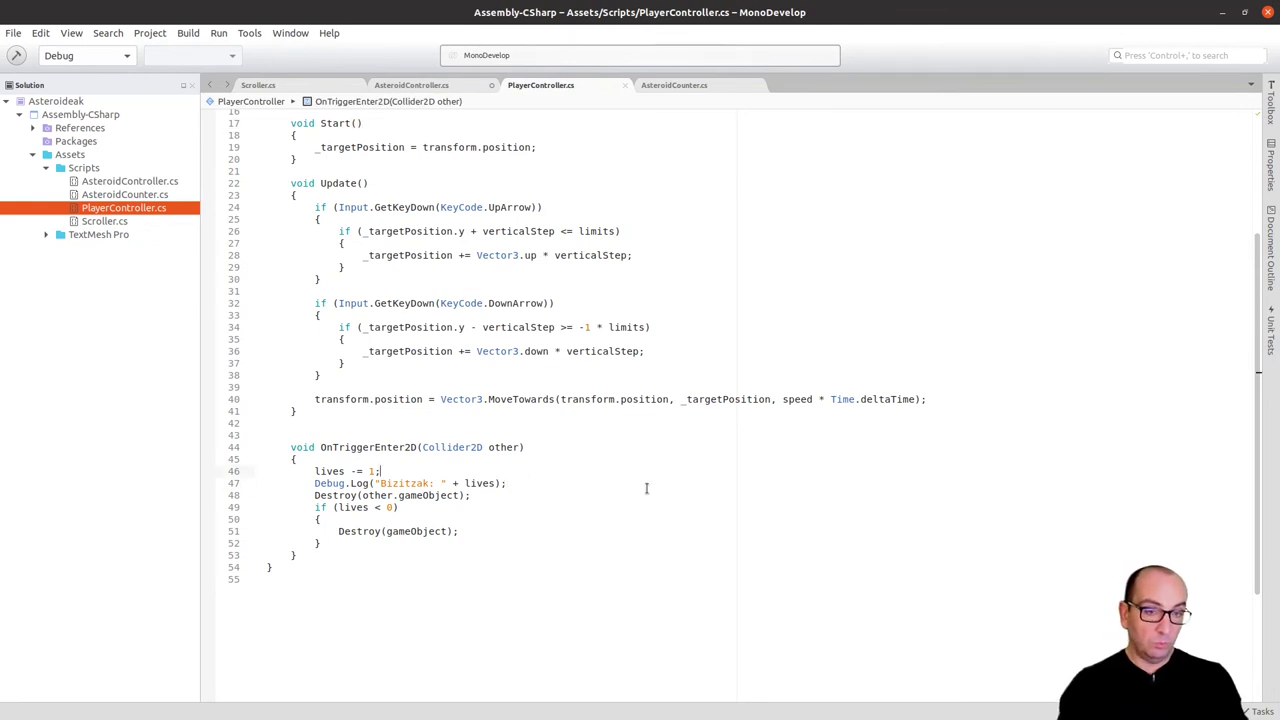
pyautogui.click(379, 483)
pyautogui.press('End')
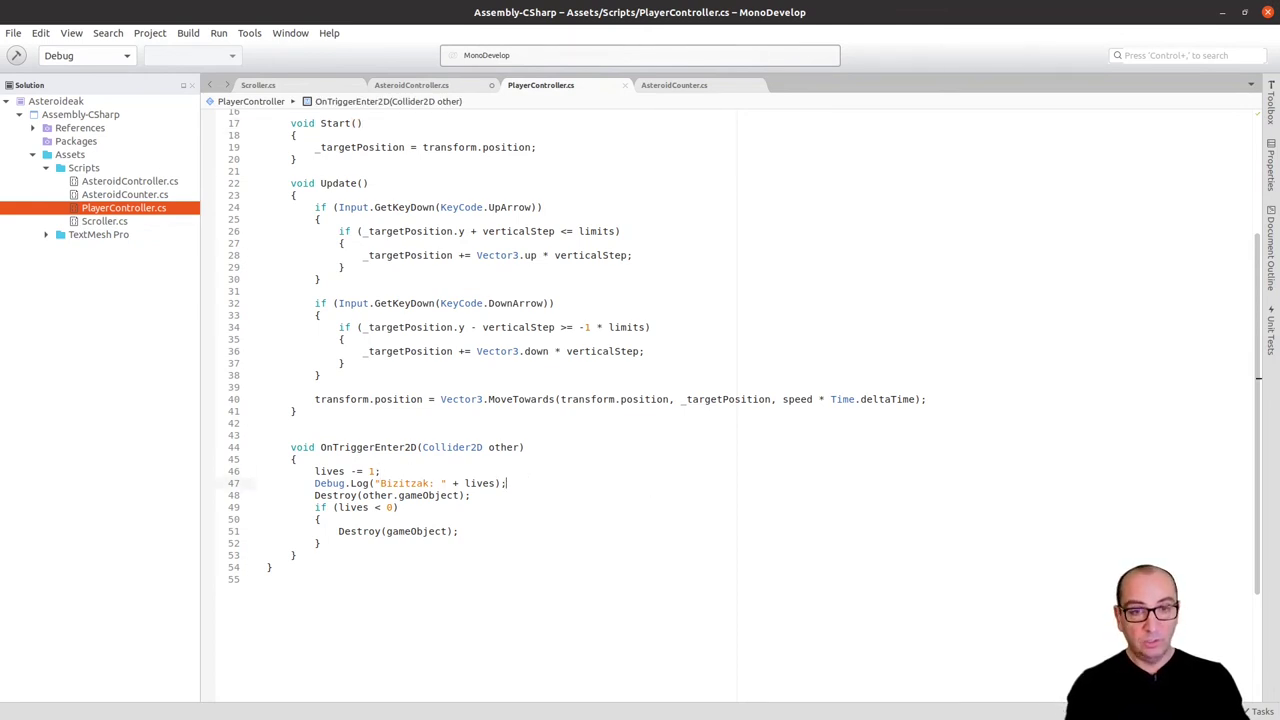
pyautogui.press('Return')
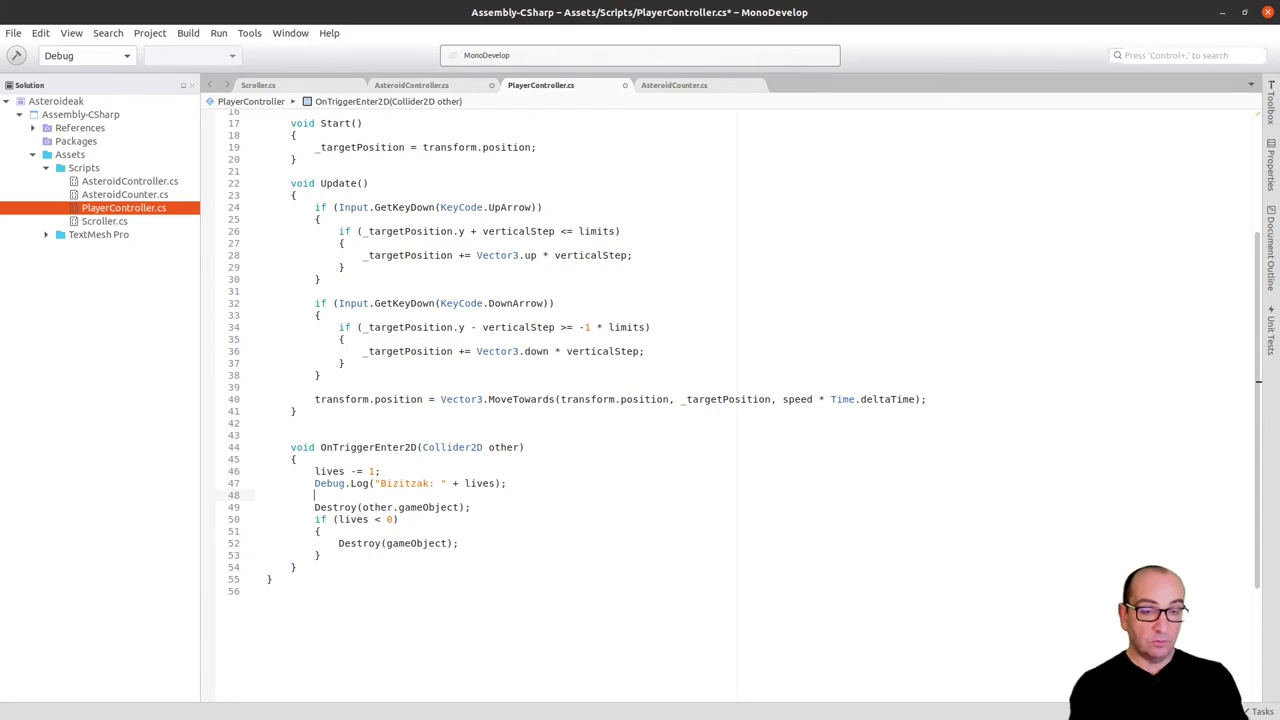
# Add livesText.SetText("Bizitzak: " + lives); inside Start() and save
pyautogui.scroll(5, 600, 470)
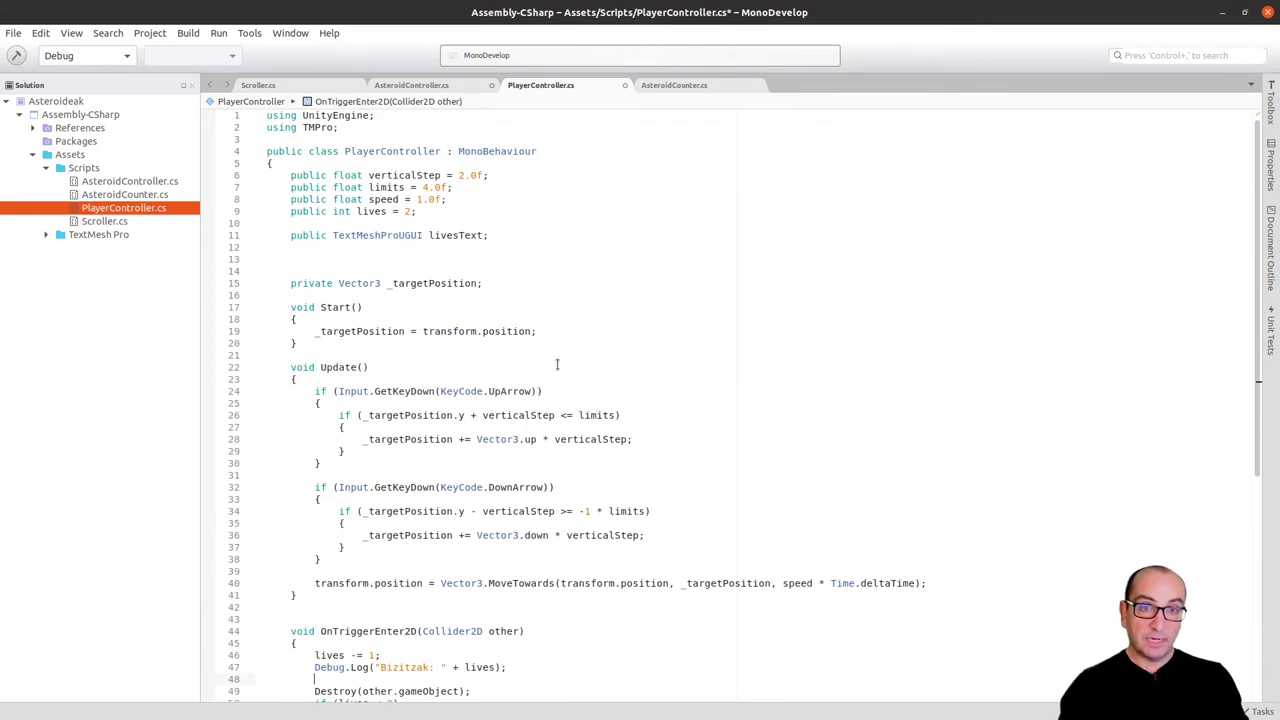
pyautogui.click(548, 331)
pyautogui.press('Return')
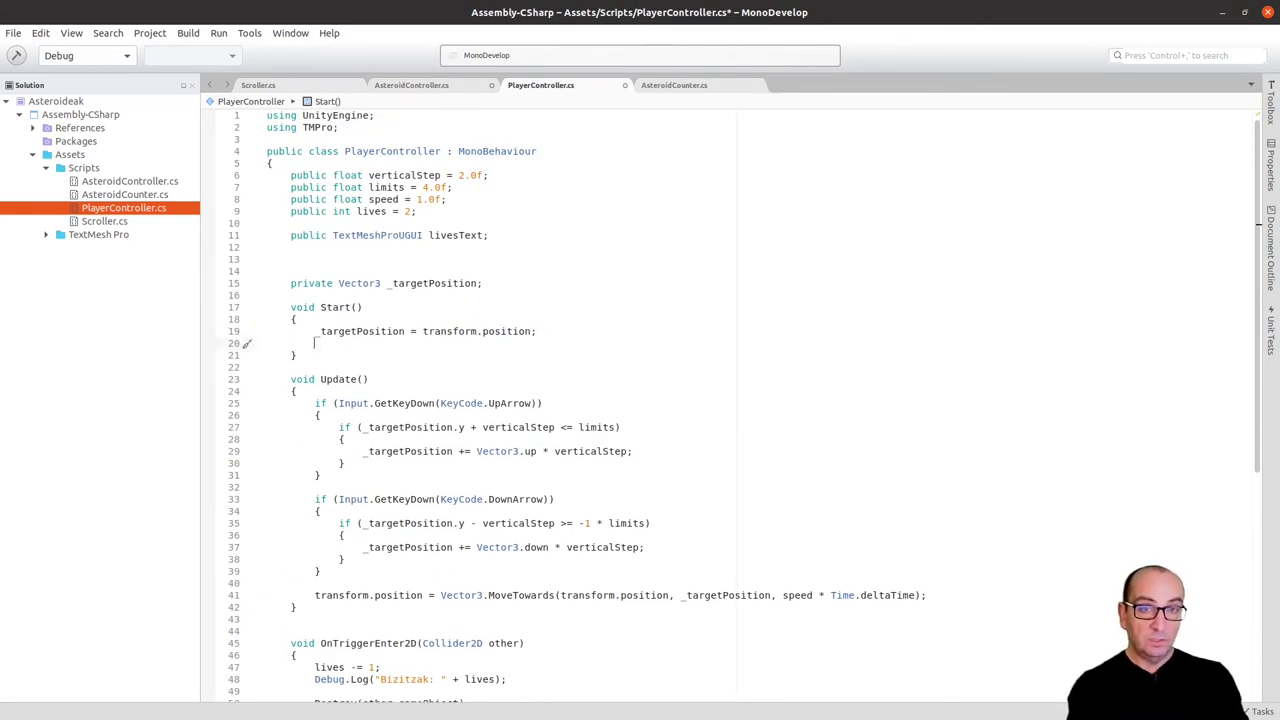
pyautogui.write('live')
pyautogui.press('Down')
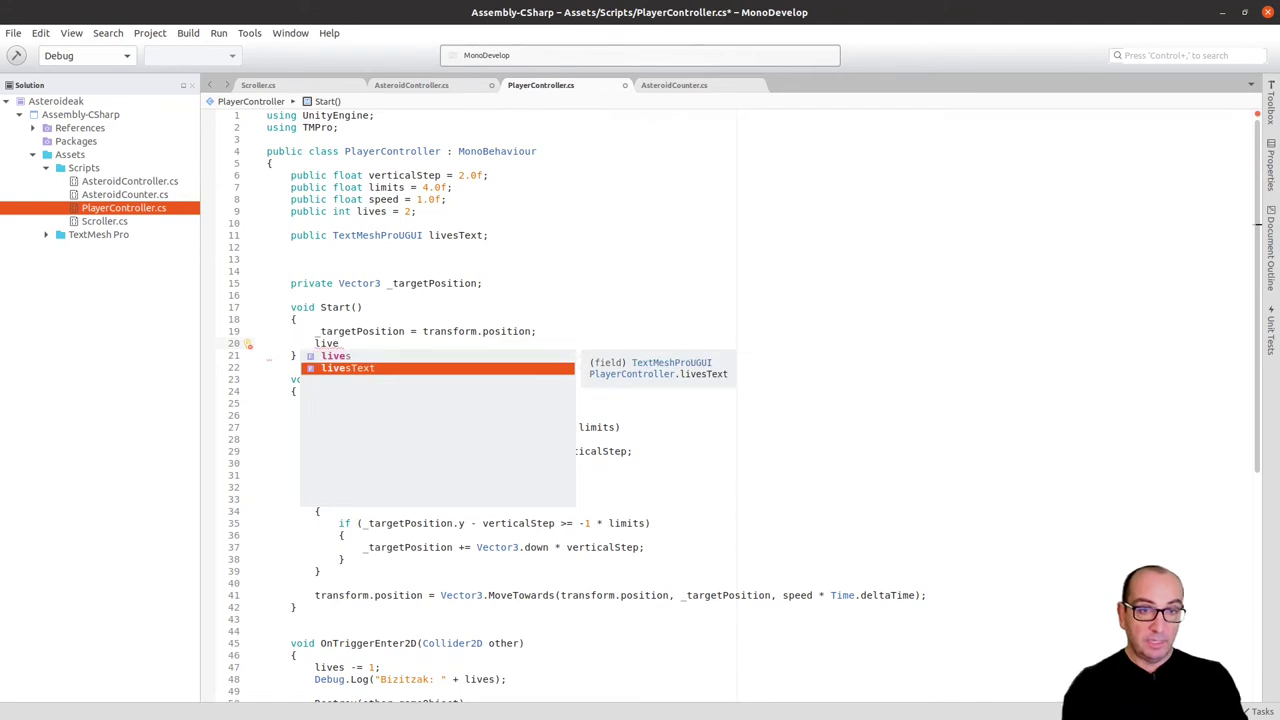
pyautogui.press('Return')
pyautogui.write('.')
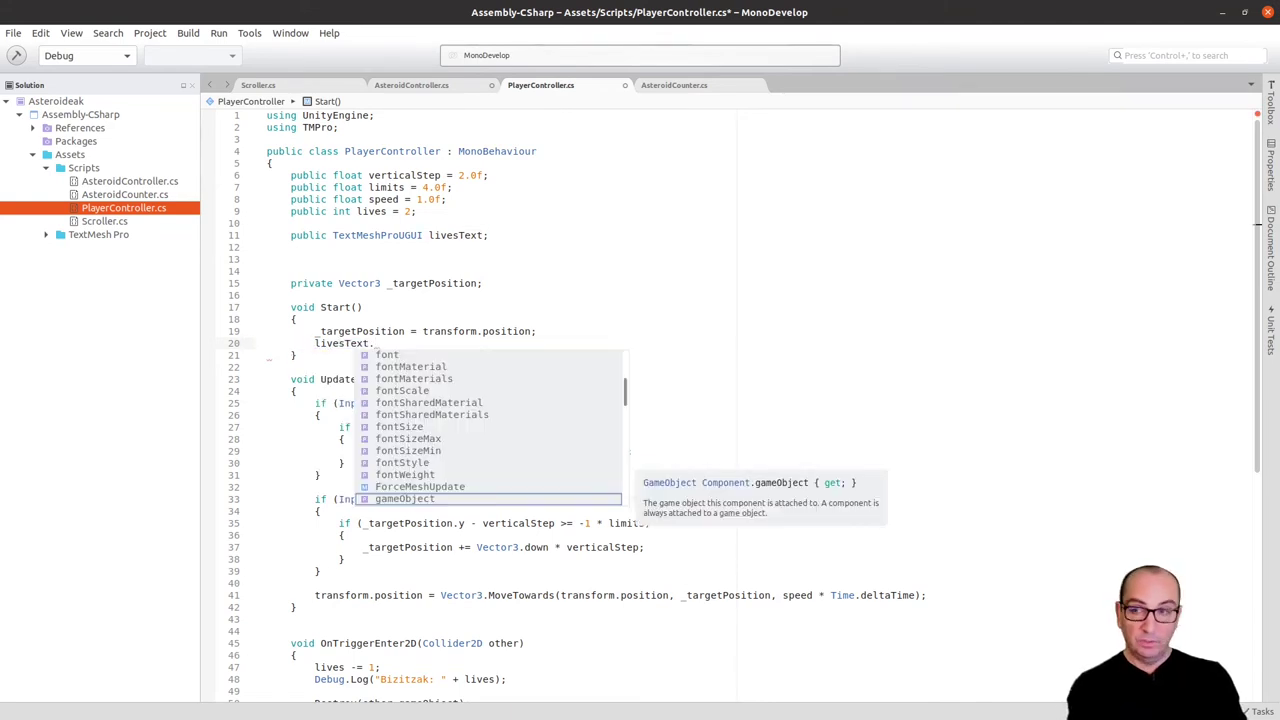
pyautogui.write('s')
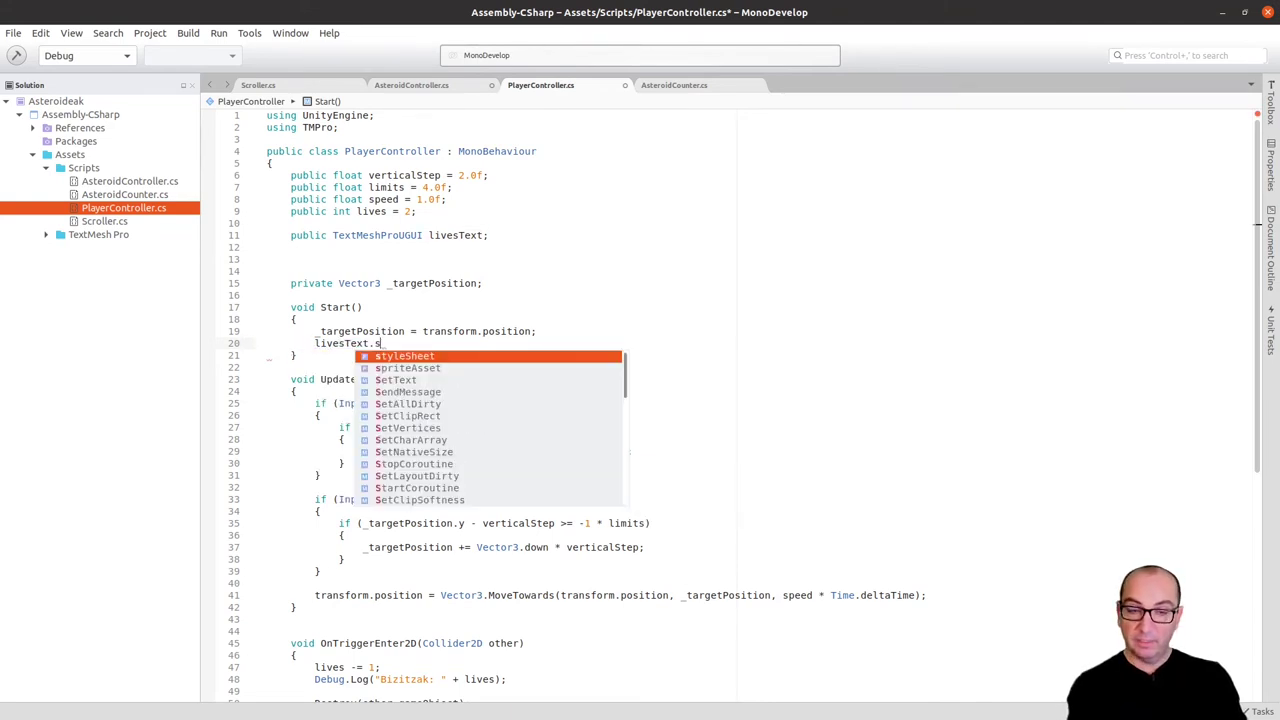
pyautogui.write('et')
pyautogui.press('Return')
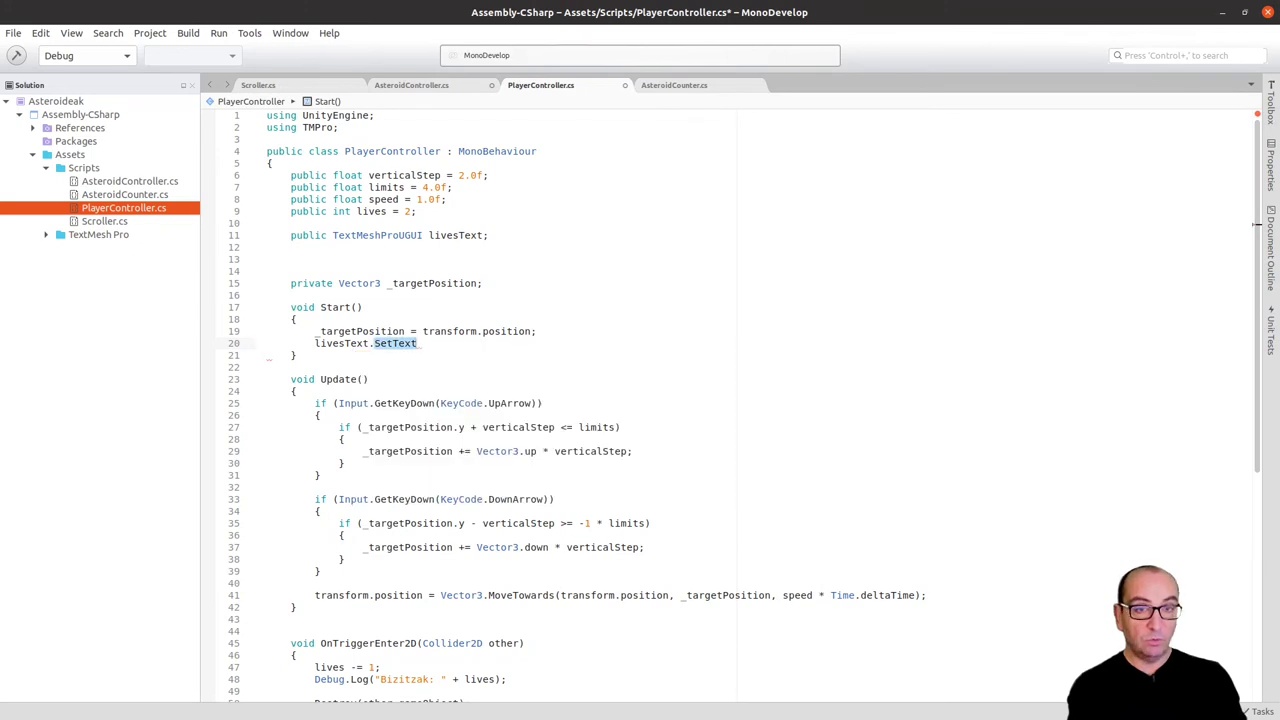
pyautogui.write('();')
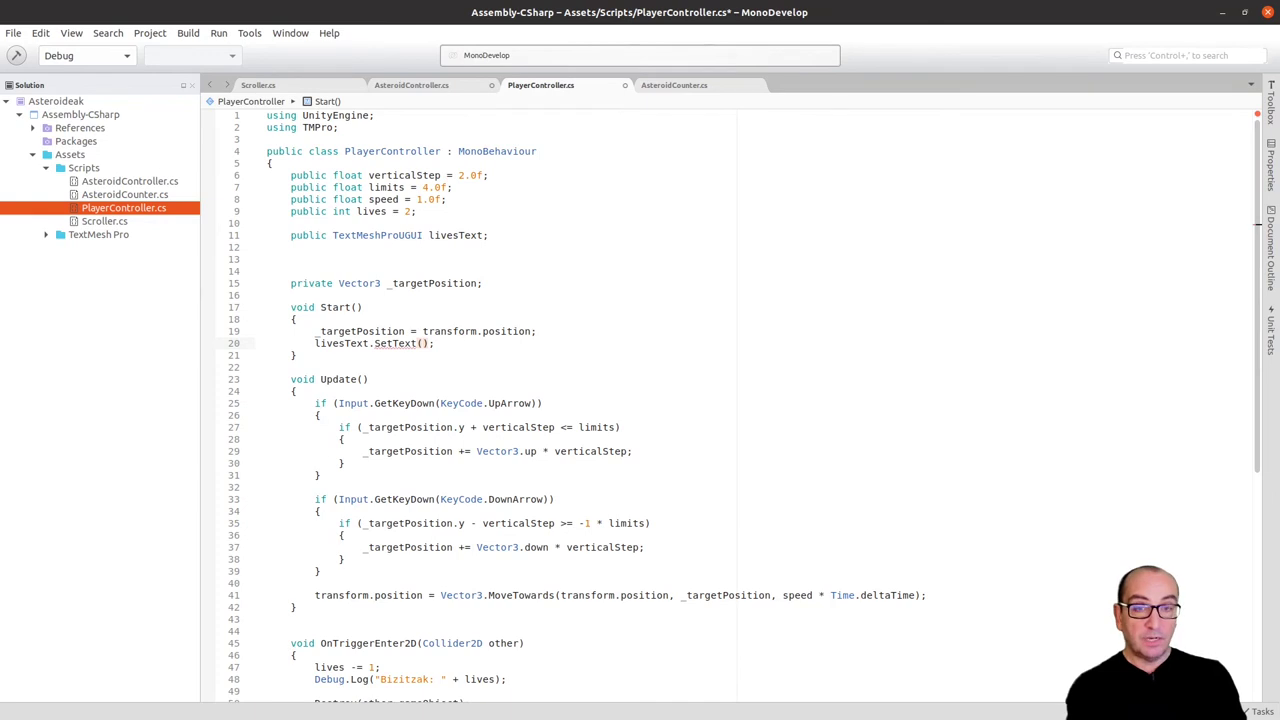
pyautogui.write('"Bizit')
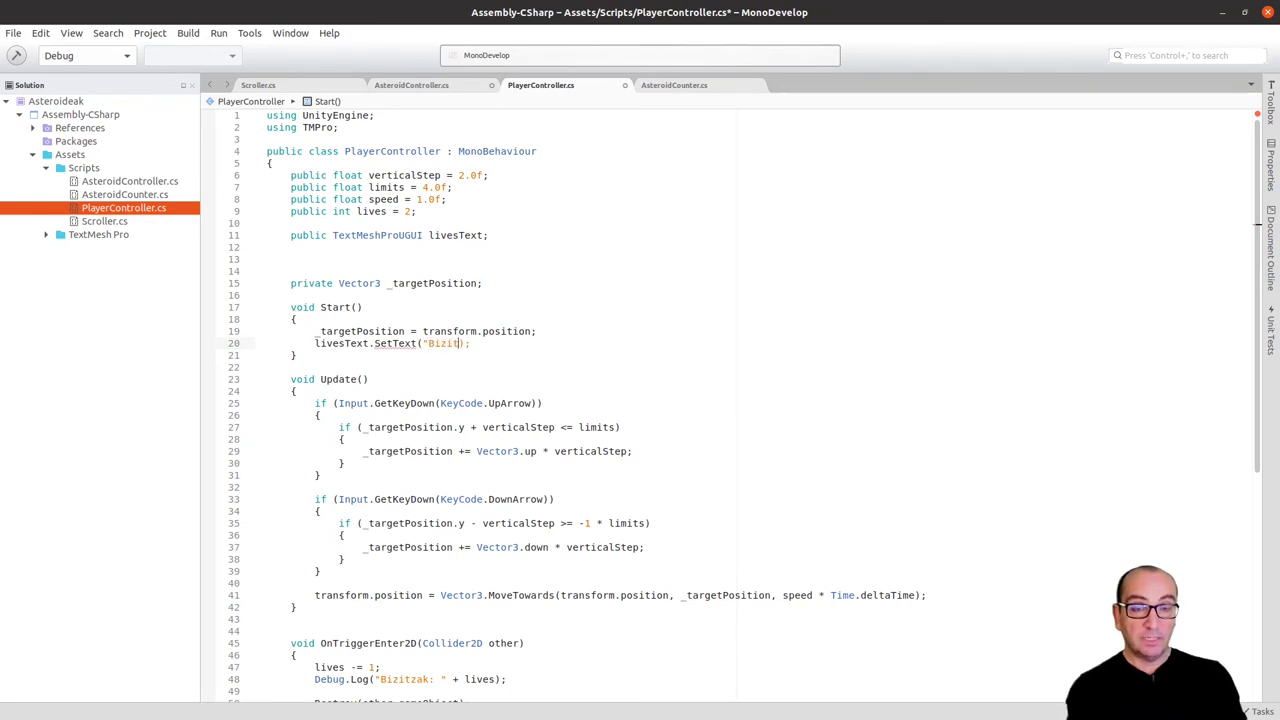
pyautogui.write(':')
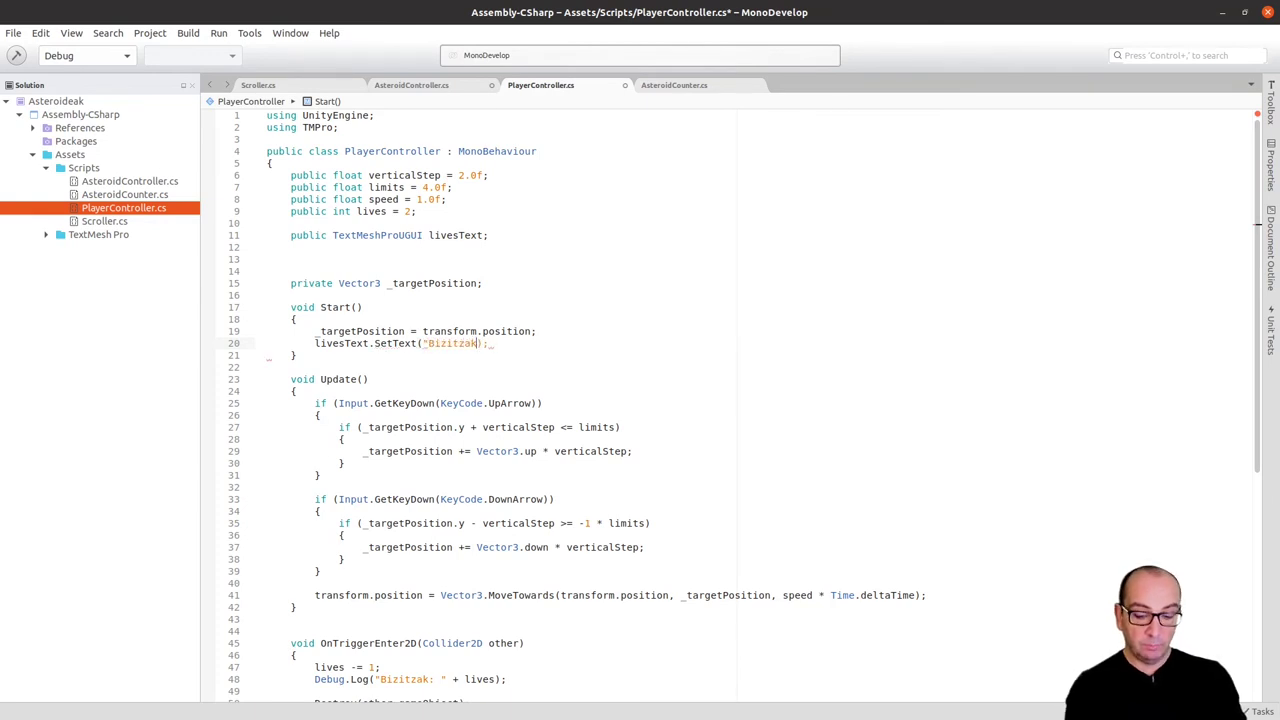
pyautogui.write(' " + ')
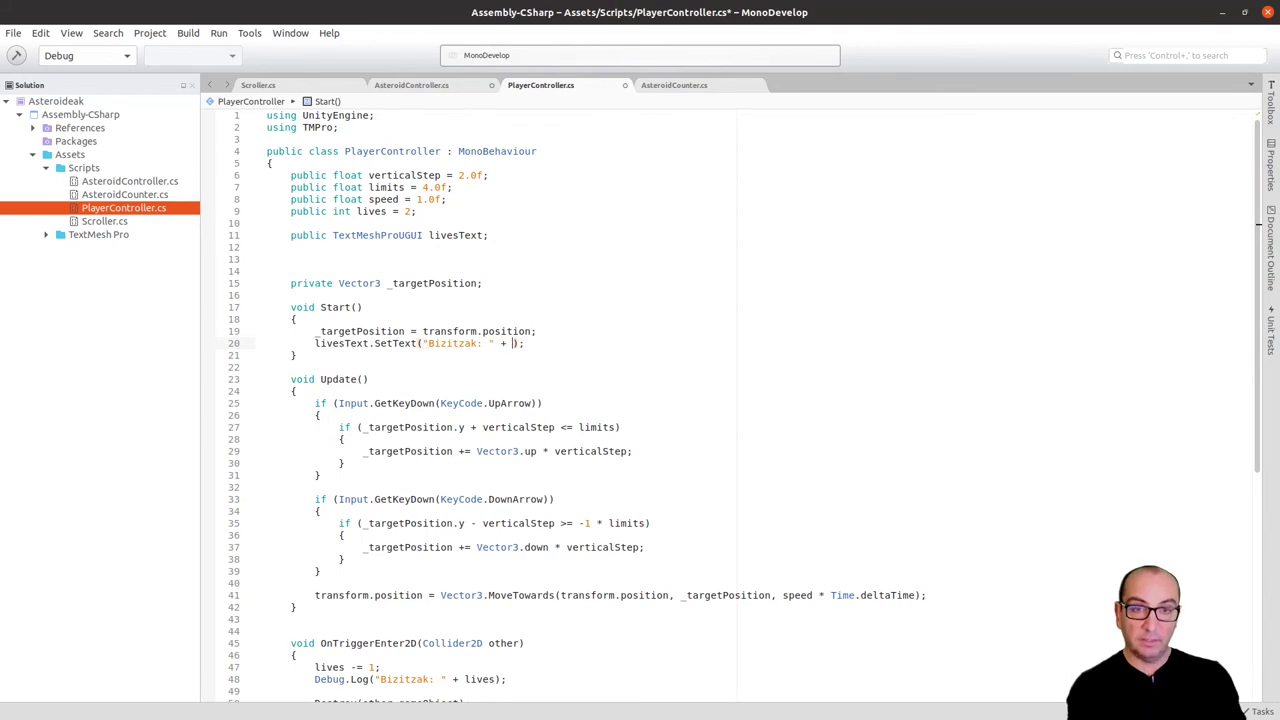
pyautogui.write('lives')
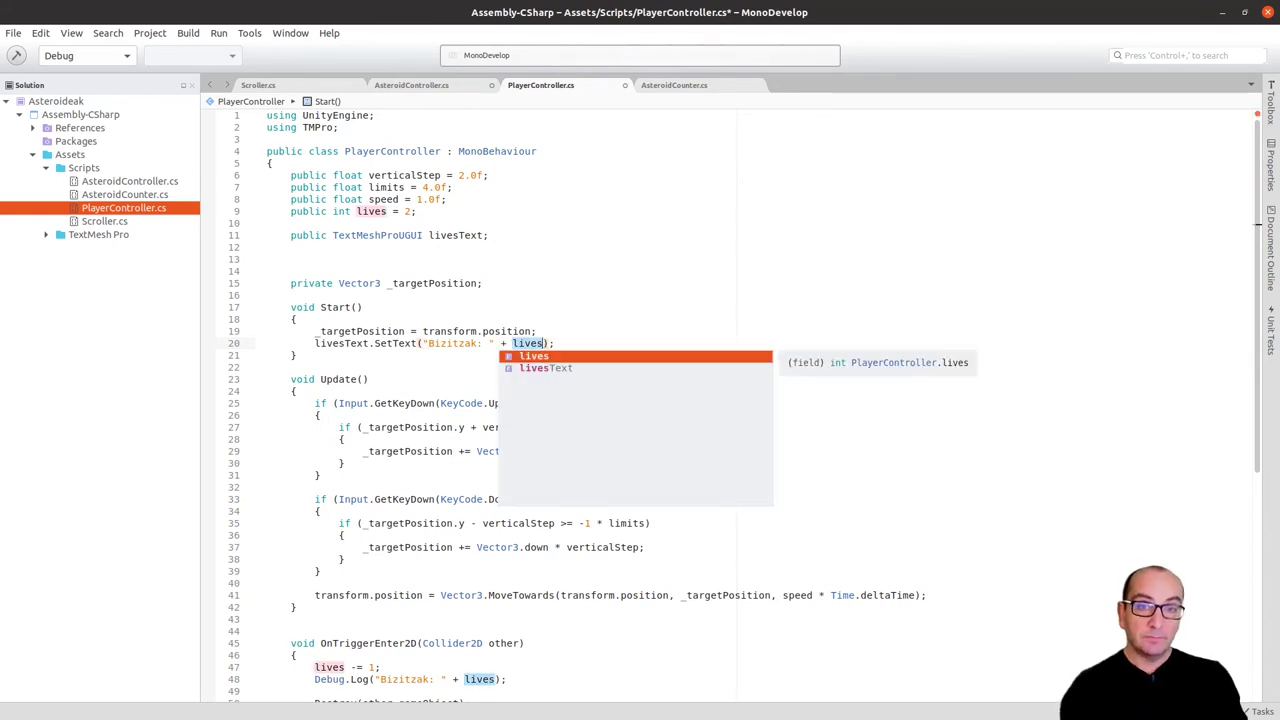
pyautogui.press('End')
pyautogui.hotkey('ctrl', 's')
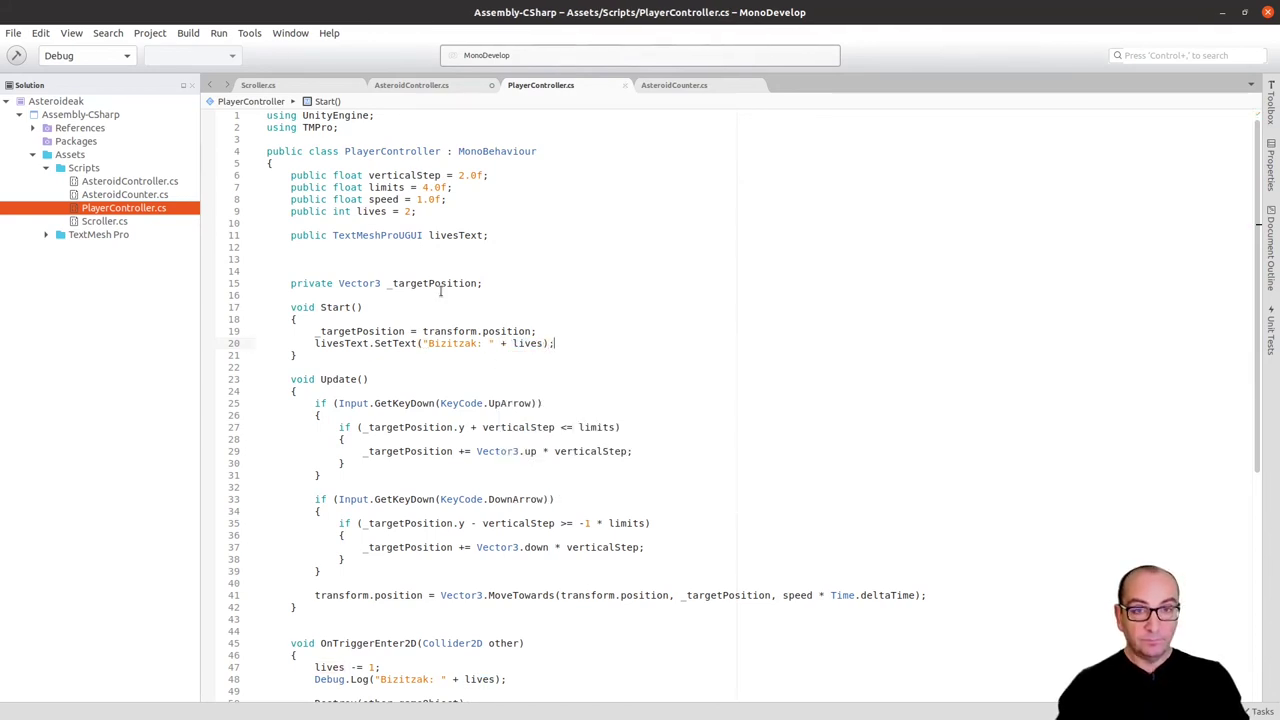
# Copy the SetText line below the Debug.Log call in OnTriggerEnter2D and save
pyautogui.moveTo(535, 331); pyautogui.dragTo(623, 338)
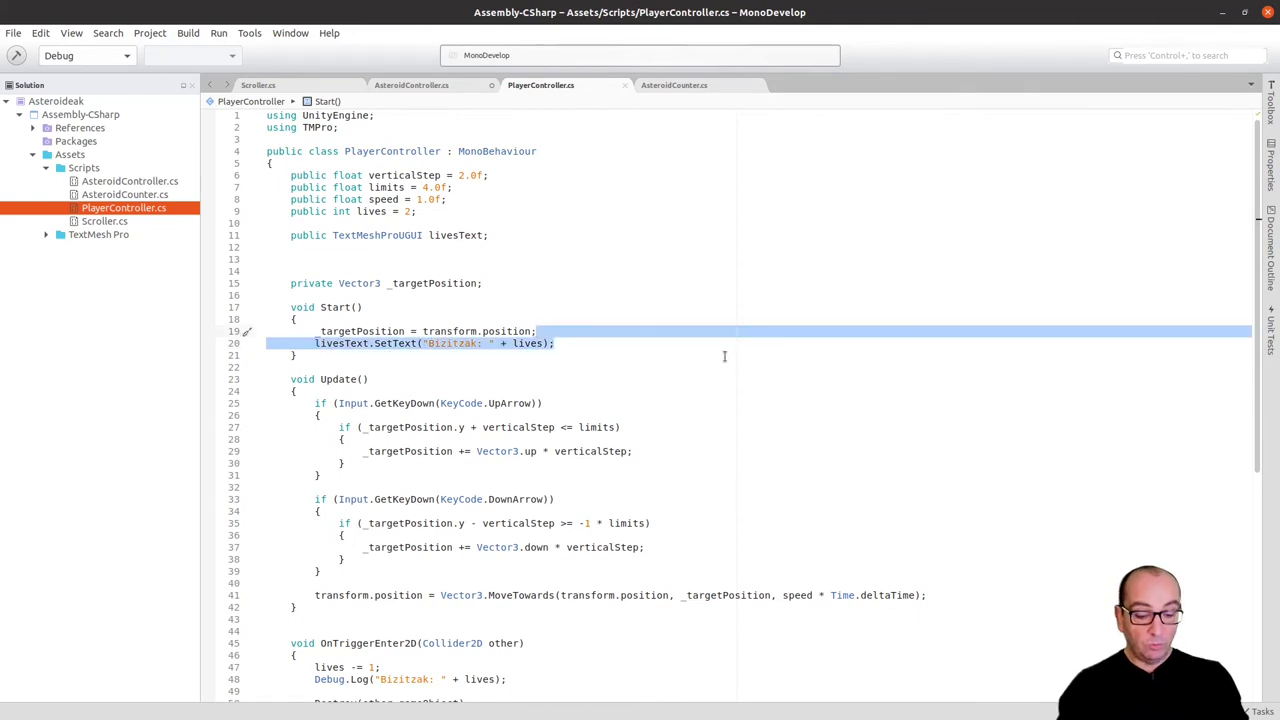
pyautogui.scroll(-8, 724, 356)
pyautogui.scroll(-2, 714, 360)
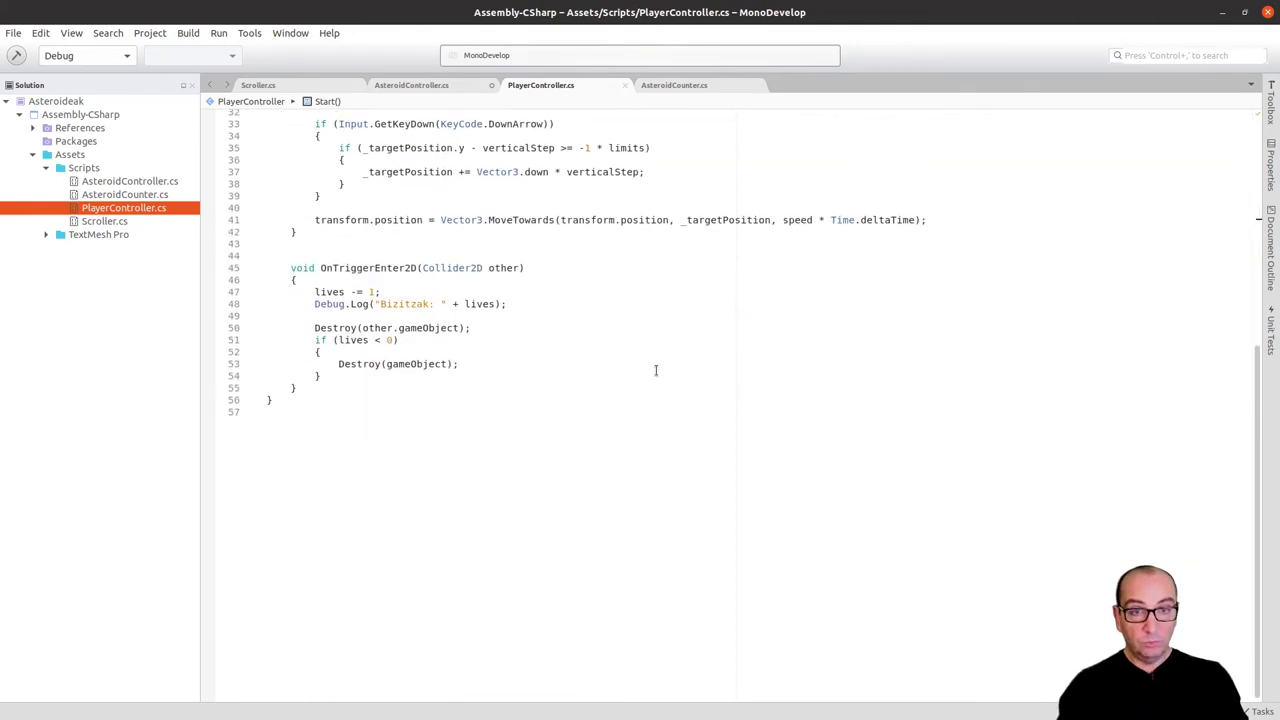
pyautogui.click(516, 303)
pyautogui.write('livesText.SetText("Bizitzak: " + lives);')
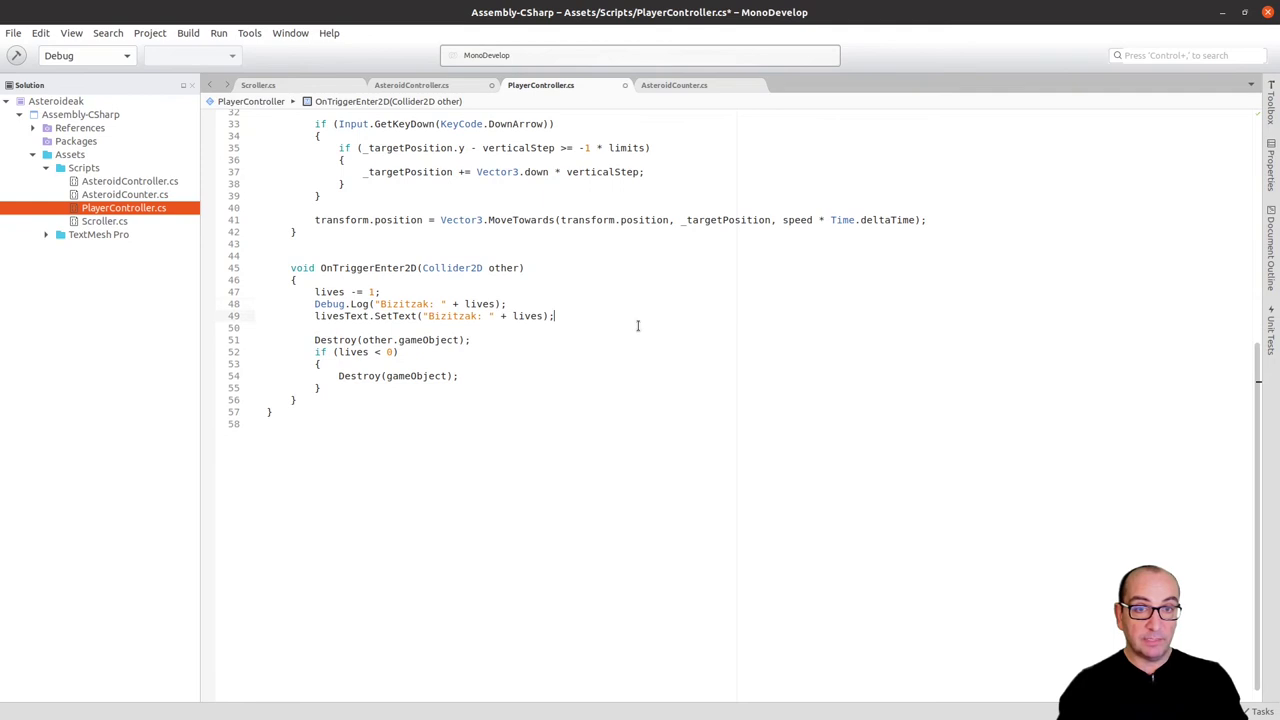
pyautogui.hotkey('ctrl', 's')
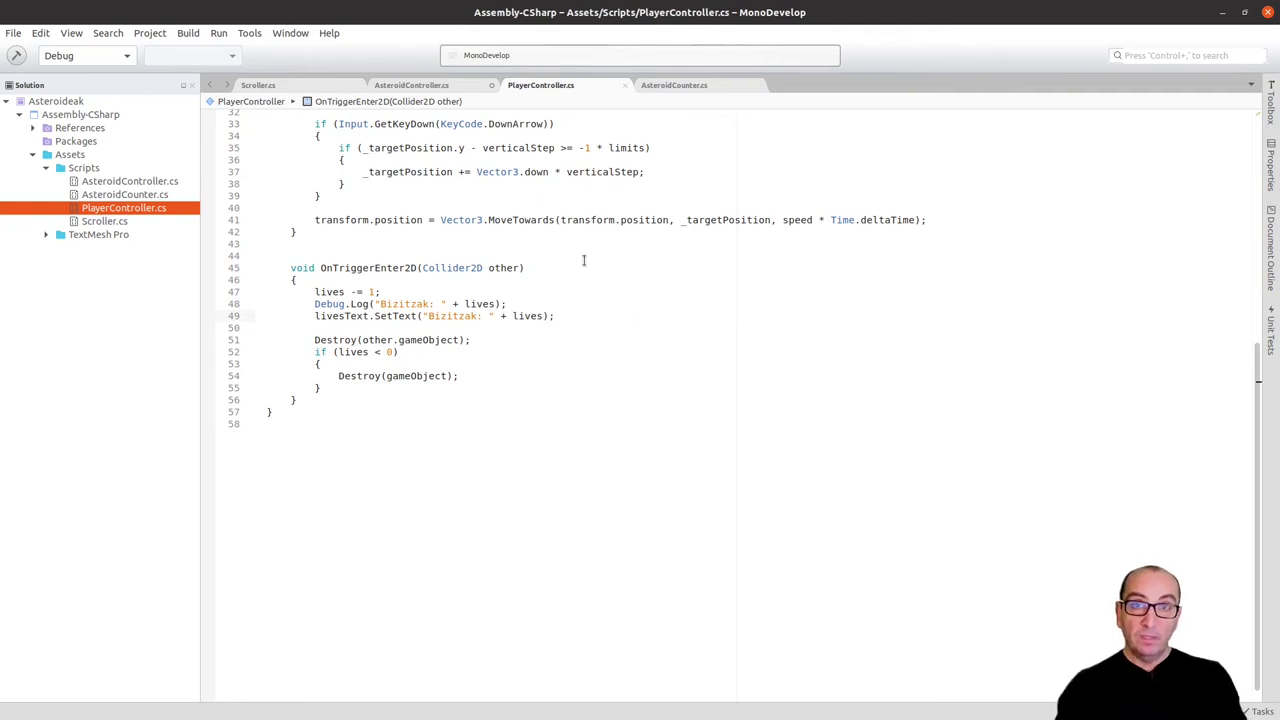
# Copy the 'using TMPro;' import from PlayerController and switch to AsteroidCounter.cs
pyautogui.click(679, 84)
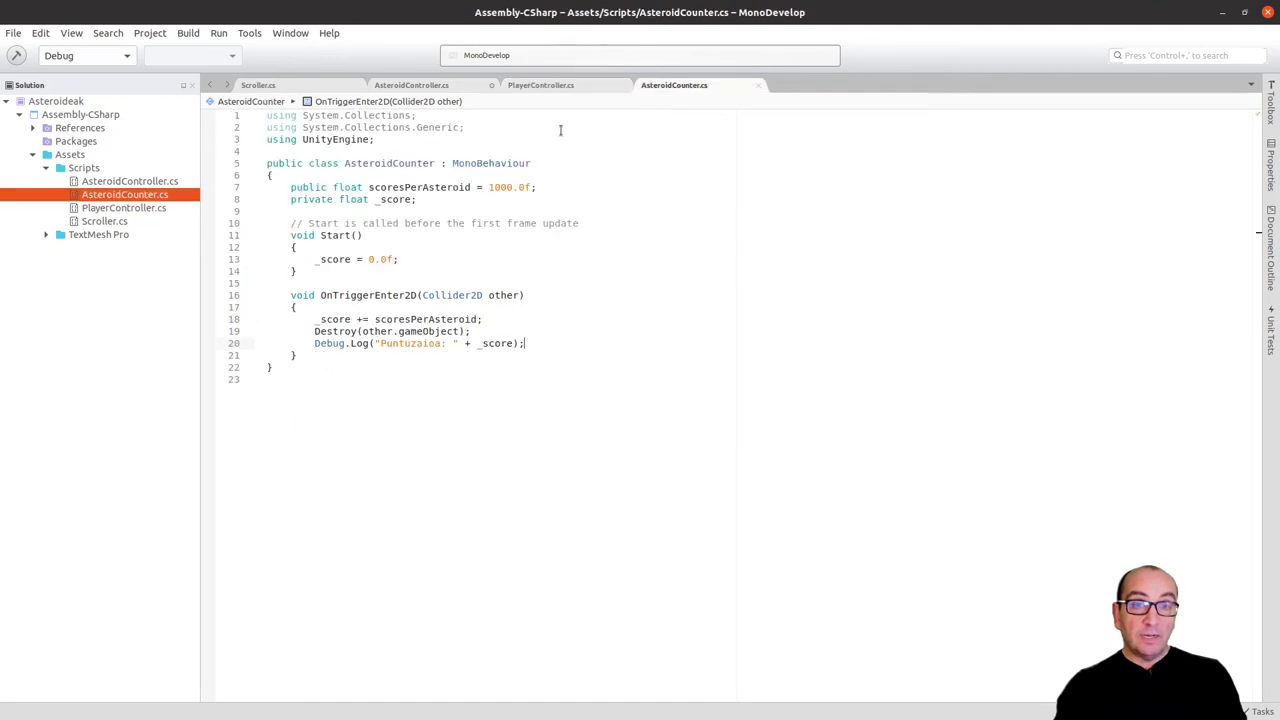
pyautogui.click(437, 90)
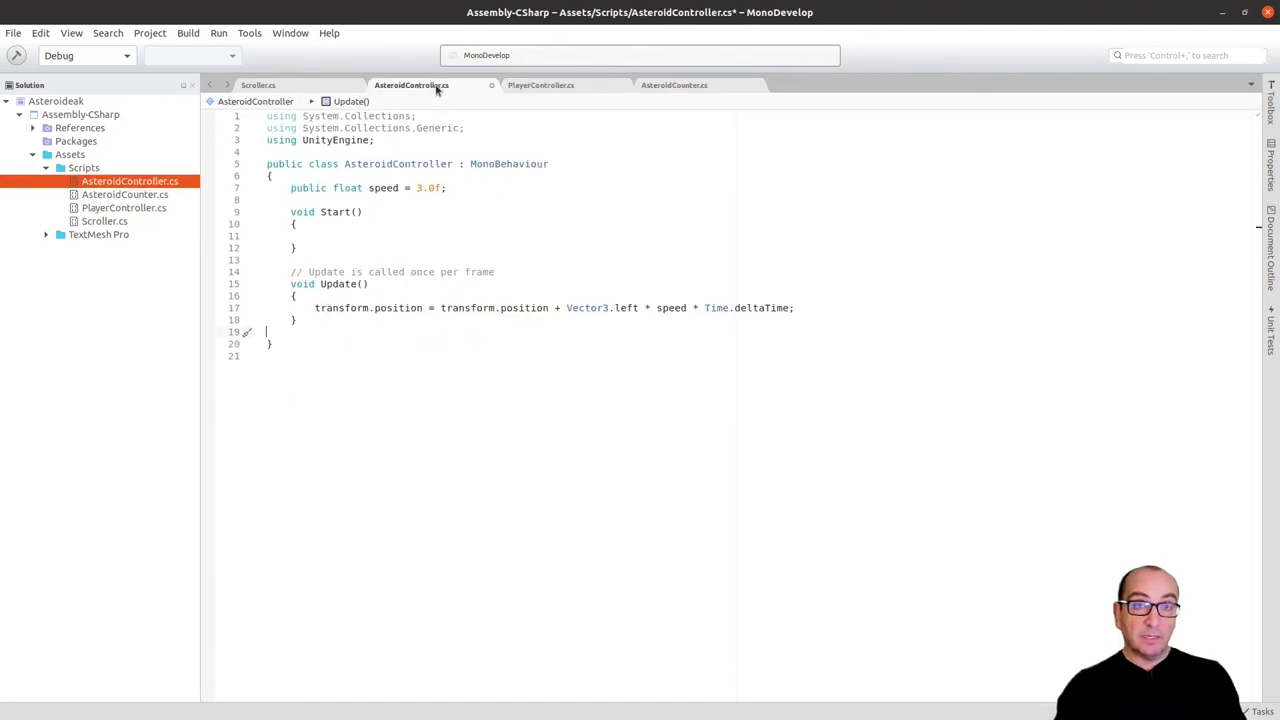
pyautogui.click(540, 86)
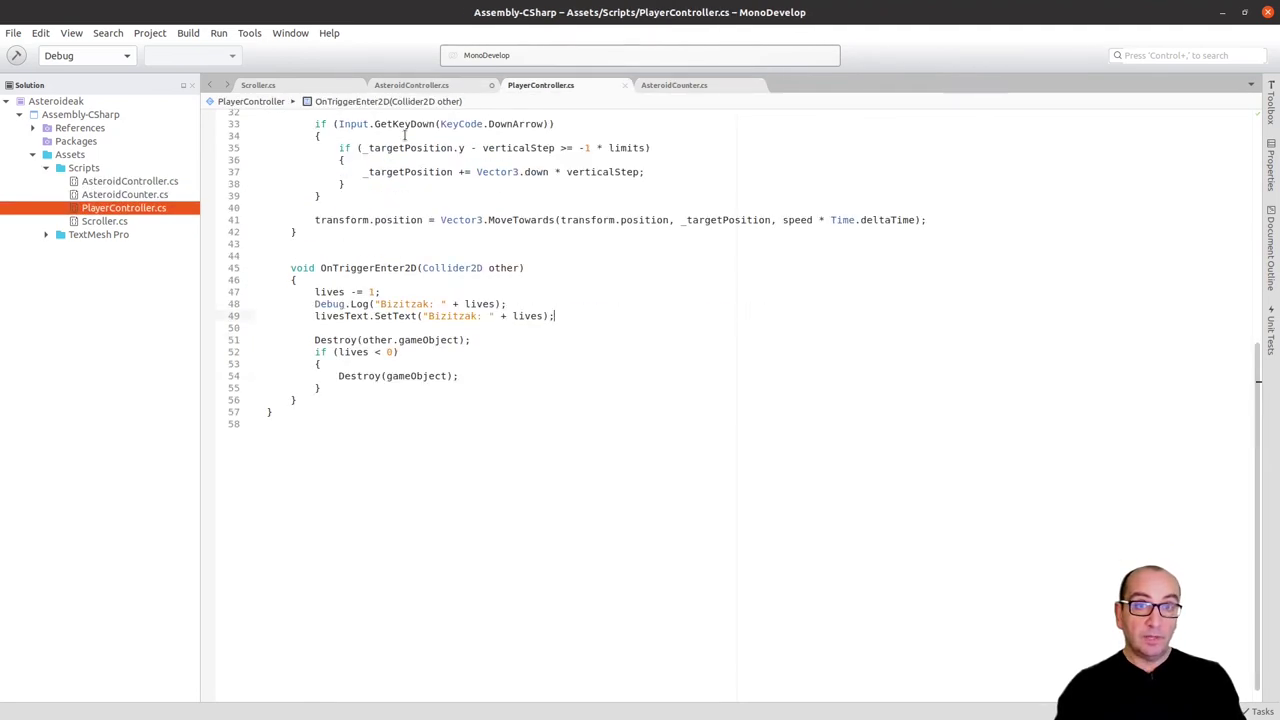
pyautogui.scroll(10, 404, 136)
pyautogui.moveTo(341, 127); pyautogui.dragTo(376, 115)
pyautogui.hotkey('ctrl', 'c')
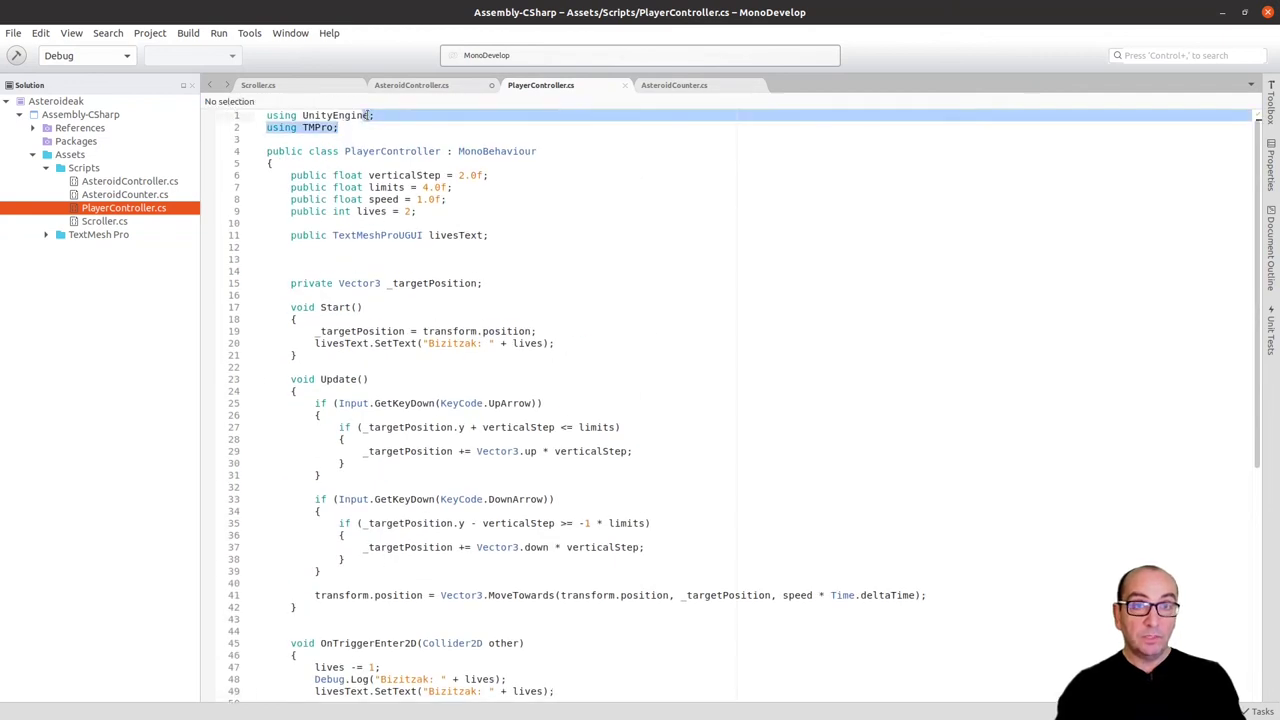
pyautogui.click(689, 86)
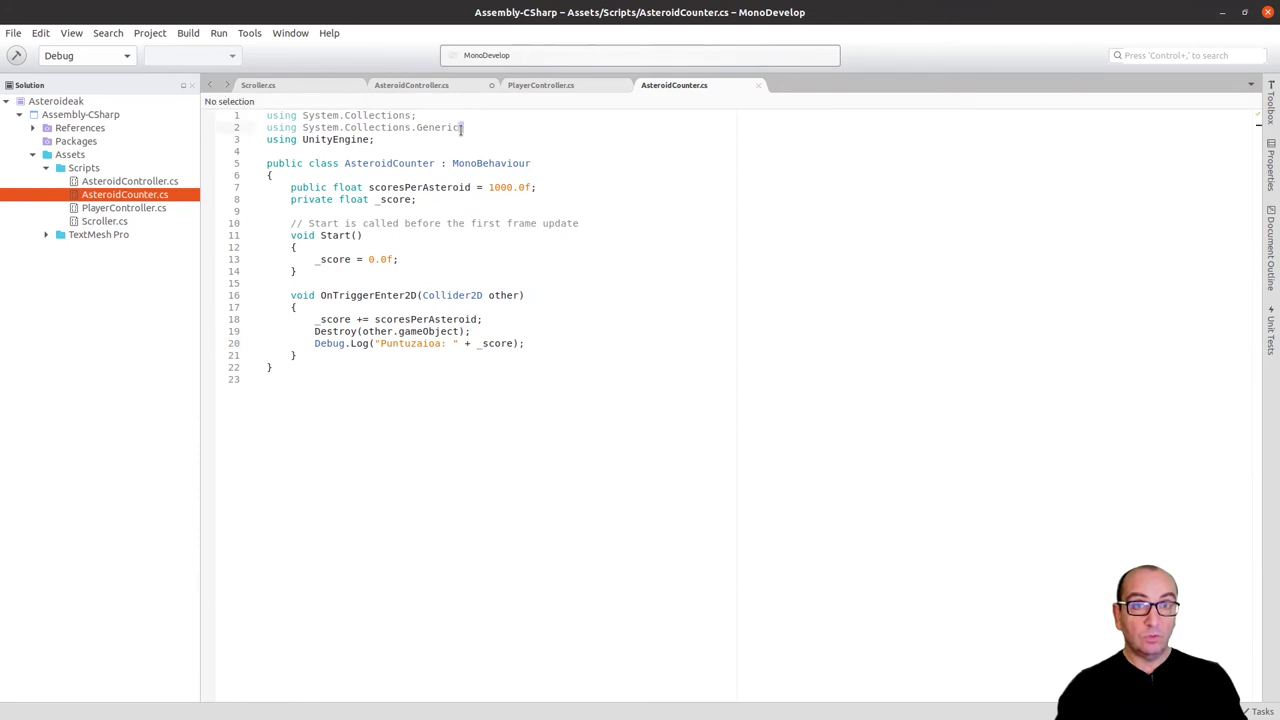
# Replace AsteroidCounter's System.Collections imports with 'using TMPro;' and remove the blank first line
pyautogui.moveTo(461, 126); pyautogui.dragTo(405, 108)
pyautogui.hotkey('ctrl', 'v')
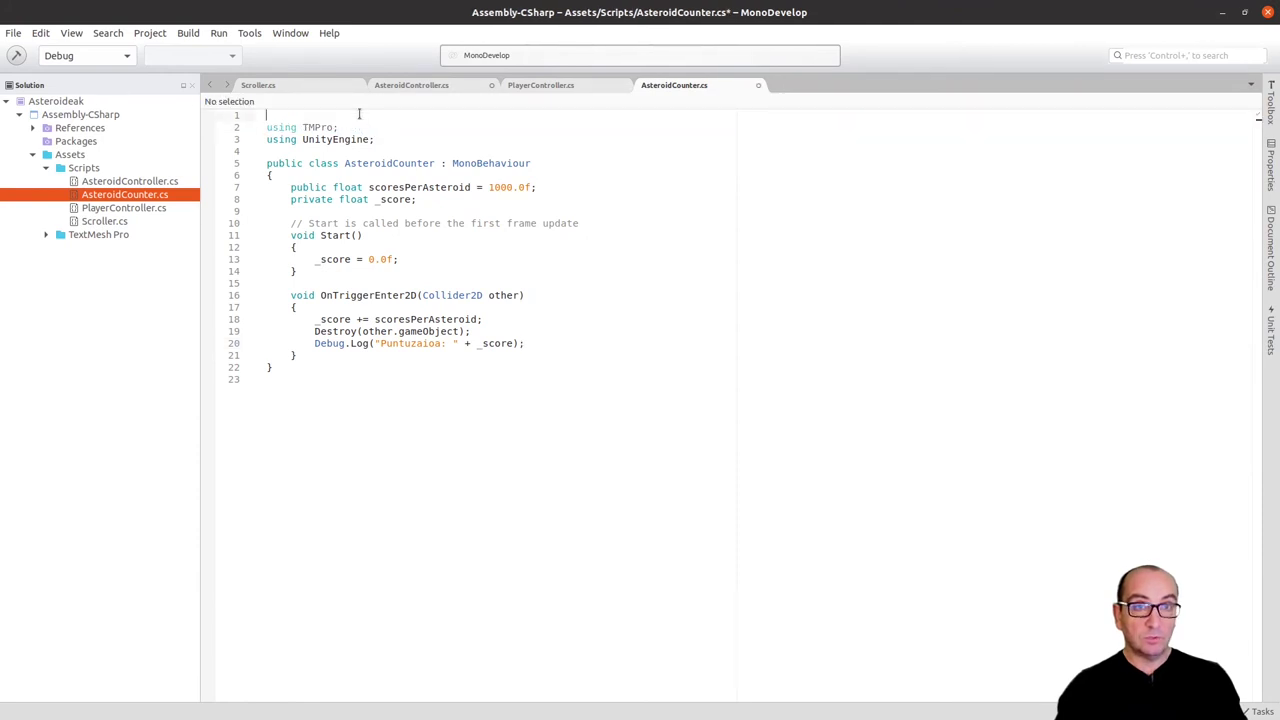
pyautogui.click(359, 114)
pyautogui.press('Delete')
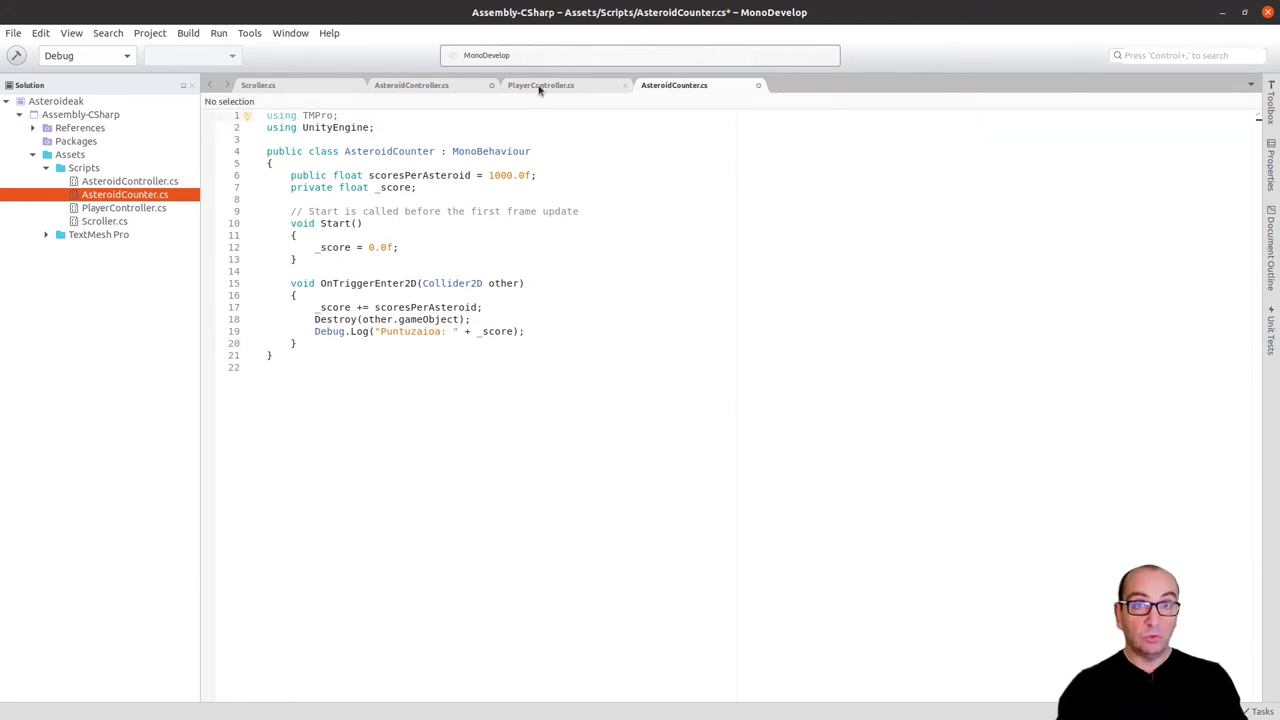
# Paste PlayerController's livesText declaration under _score and rename it to scoreText
pyautogui.click(540, 86)
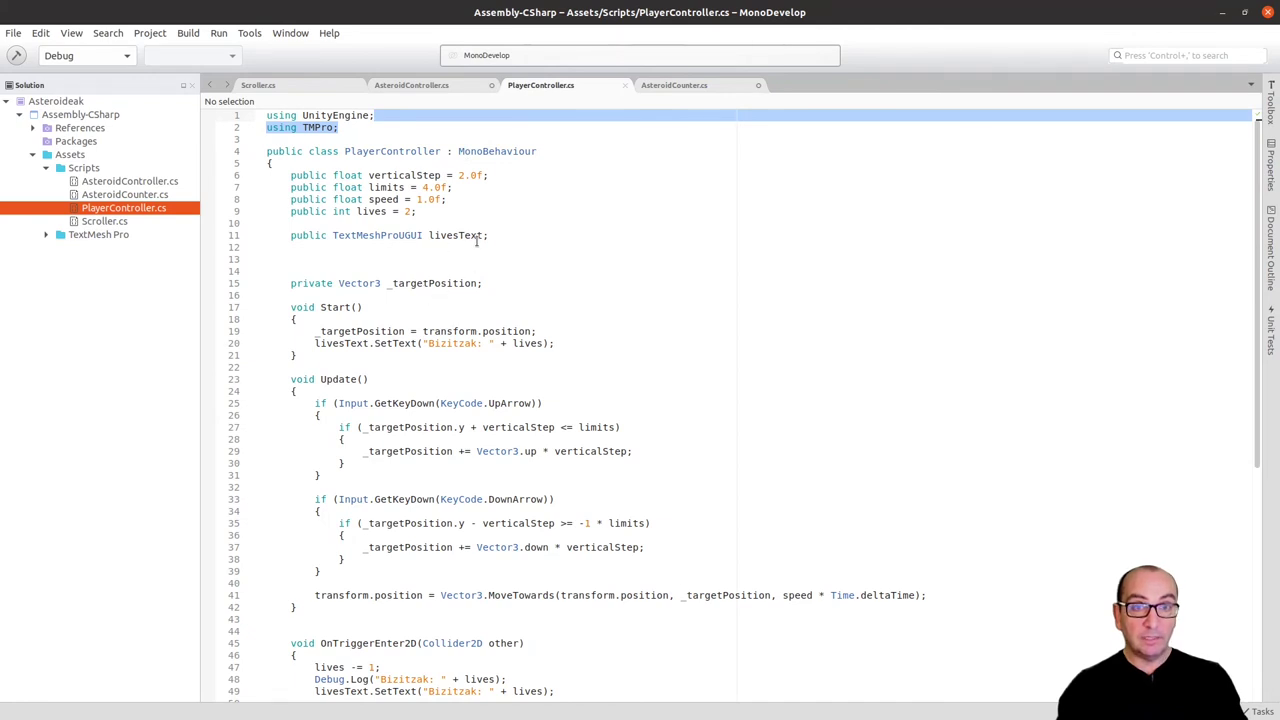
pyautogui.moveTo(494, 235); pyautogui.dragTo(291, 235)
pyautogui.hotkey('ctrl', 'c')
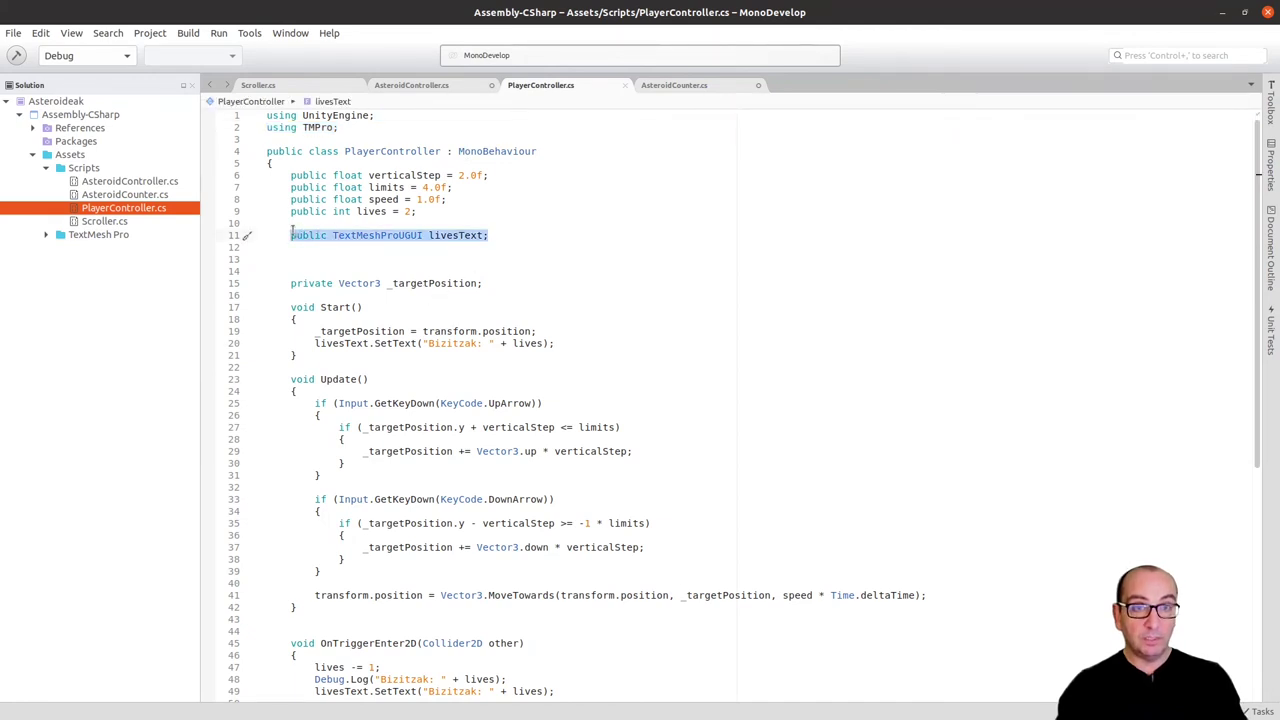
pyautogui.click(700, 86)
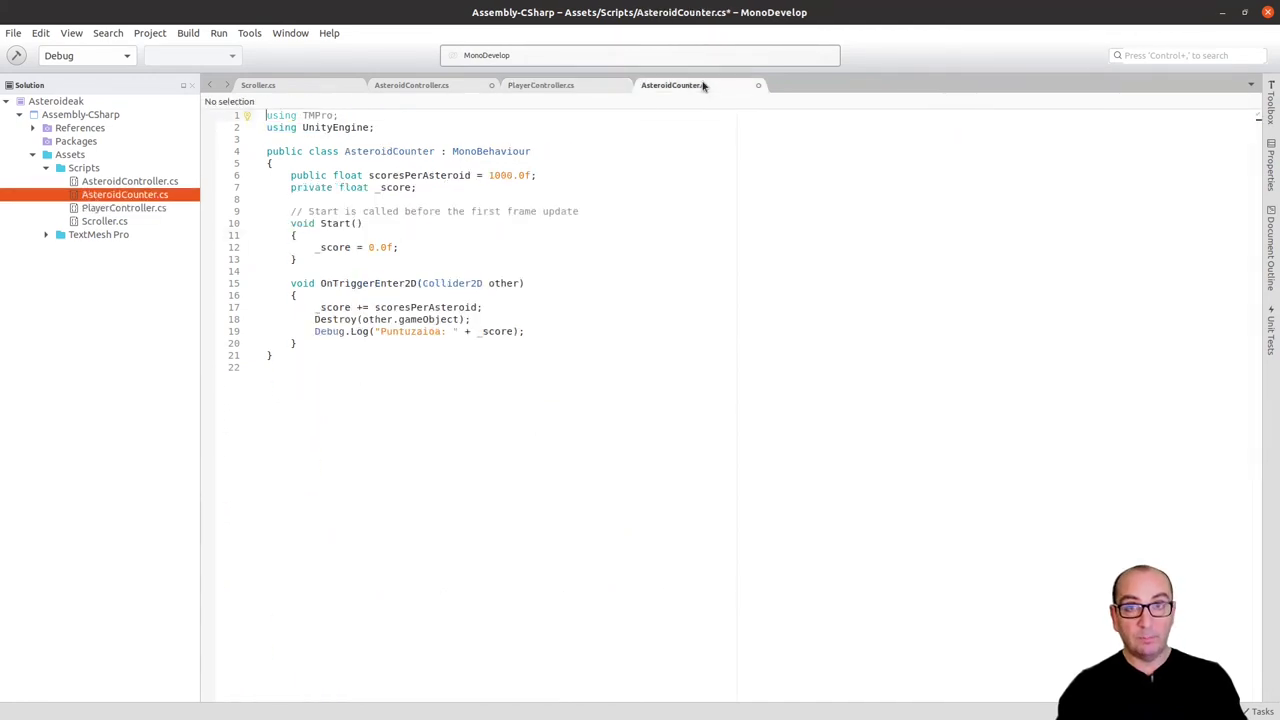
pyautogui.click(431, 188)
pyautogui.hotkey('ctrl', 'v')
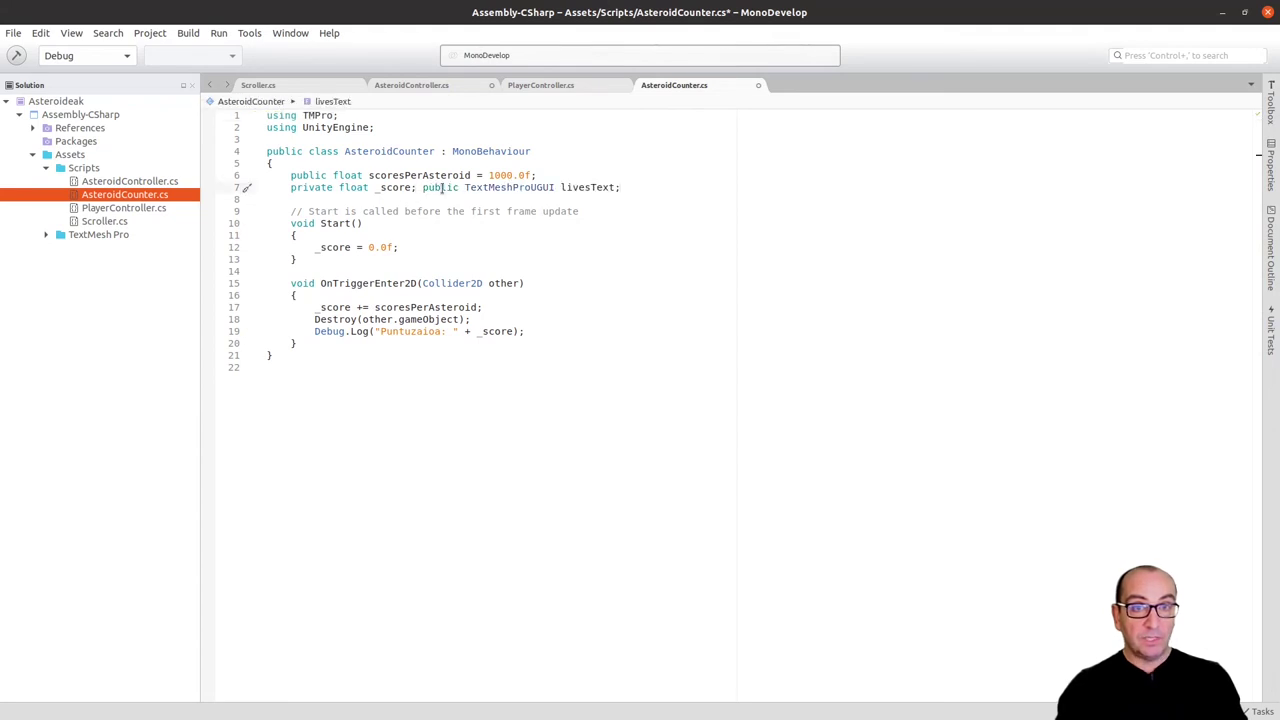
pyautogui.press('Return')
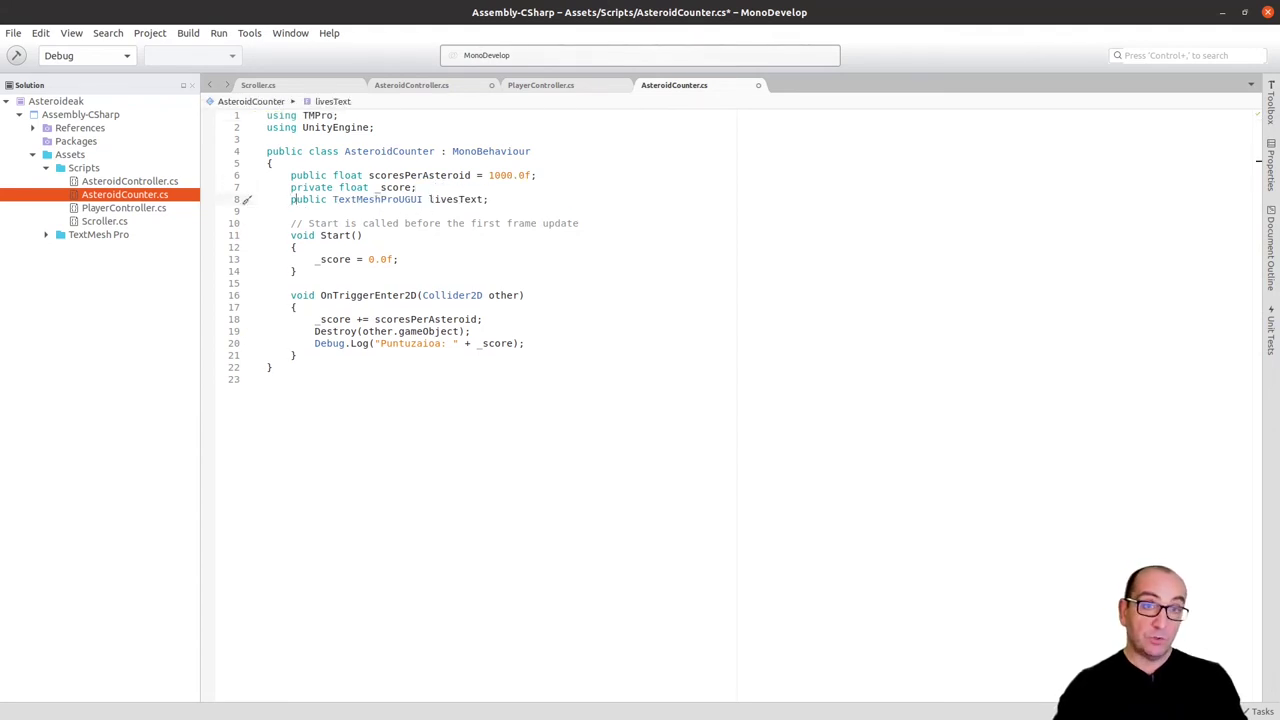
pyautogui.hotkey('ctrl', 'r')
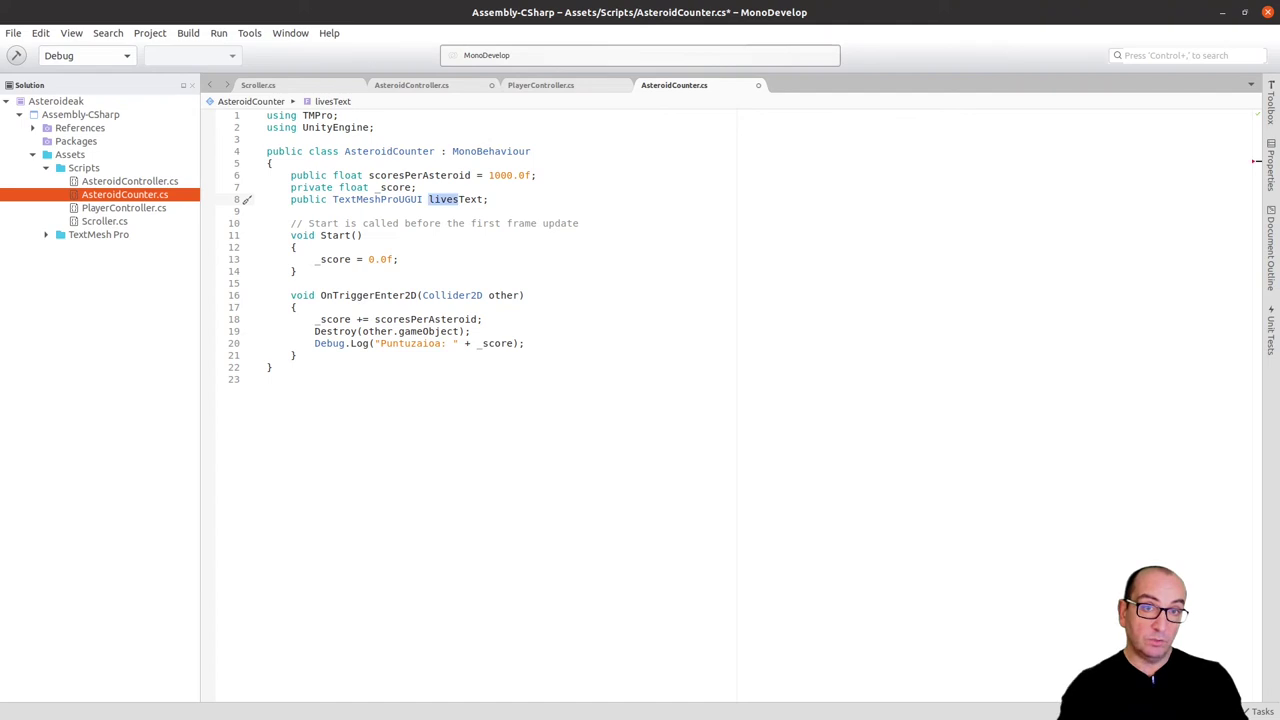
pyautogui.press('BackSpace')
pyautogui.press('BackSpace')
pyautogui.press('BackSpace')
pyautogui.write('score')
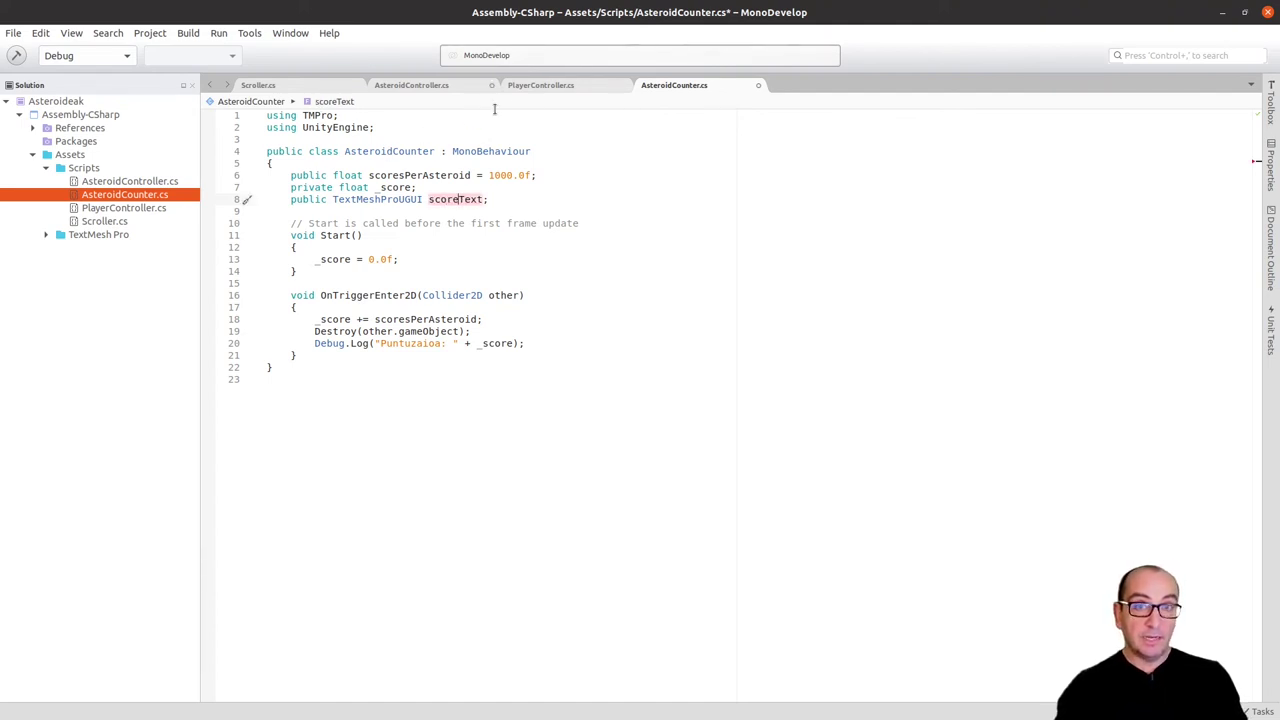
# Add scoreText.SetText("Puntuazioa: " + score) inside Start()
pyautogui.click(419, 258)
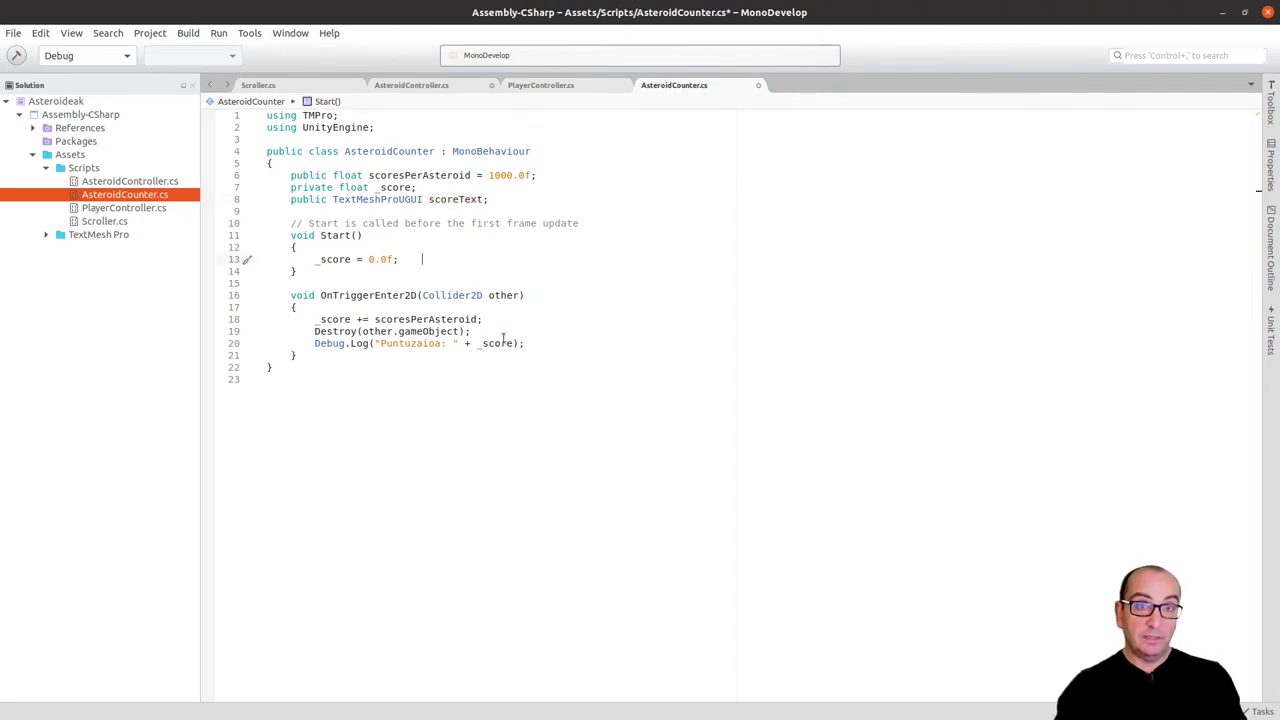
pyautogui.press('Return')
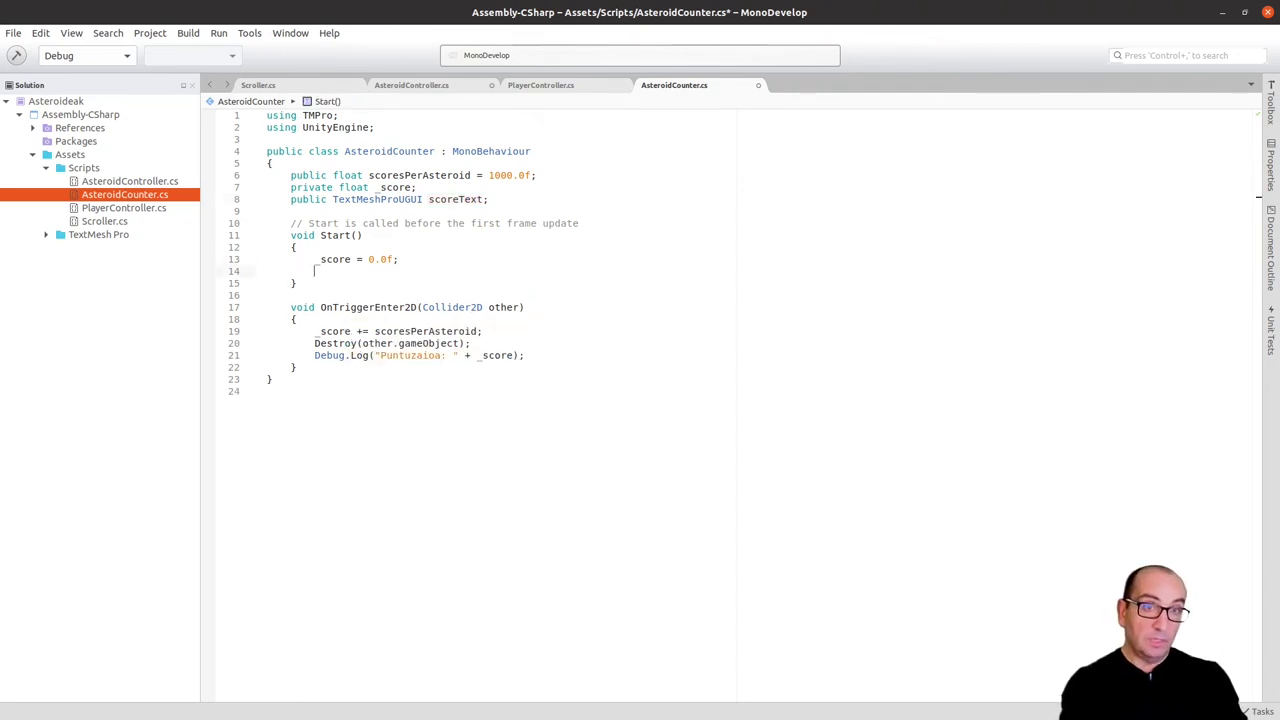
pyautogui.write('score')
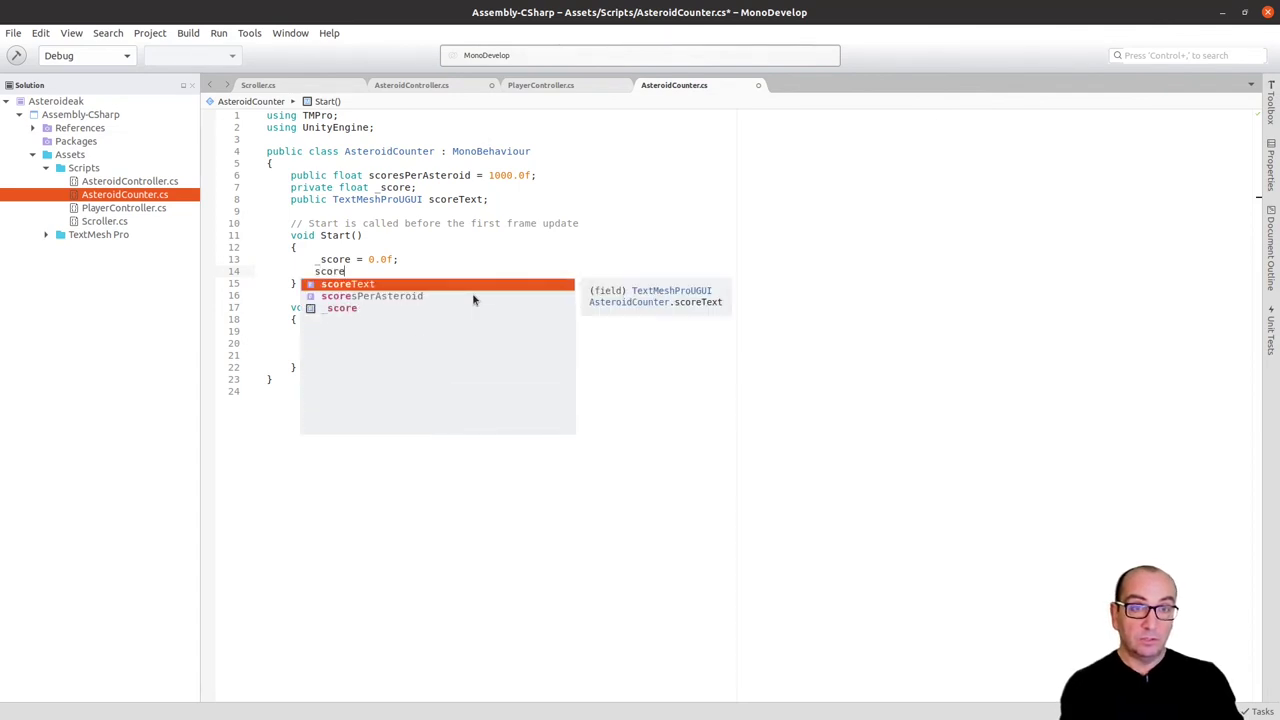
pyautogui.write('Text.')
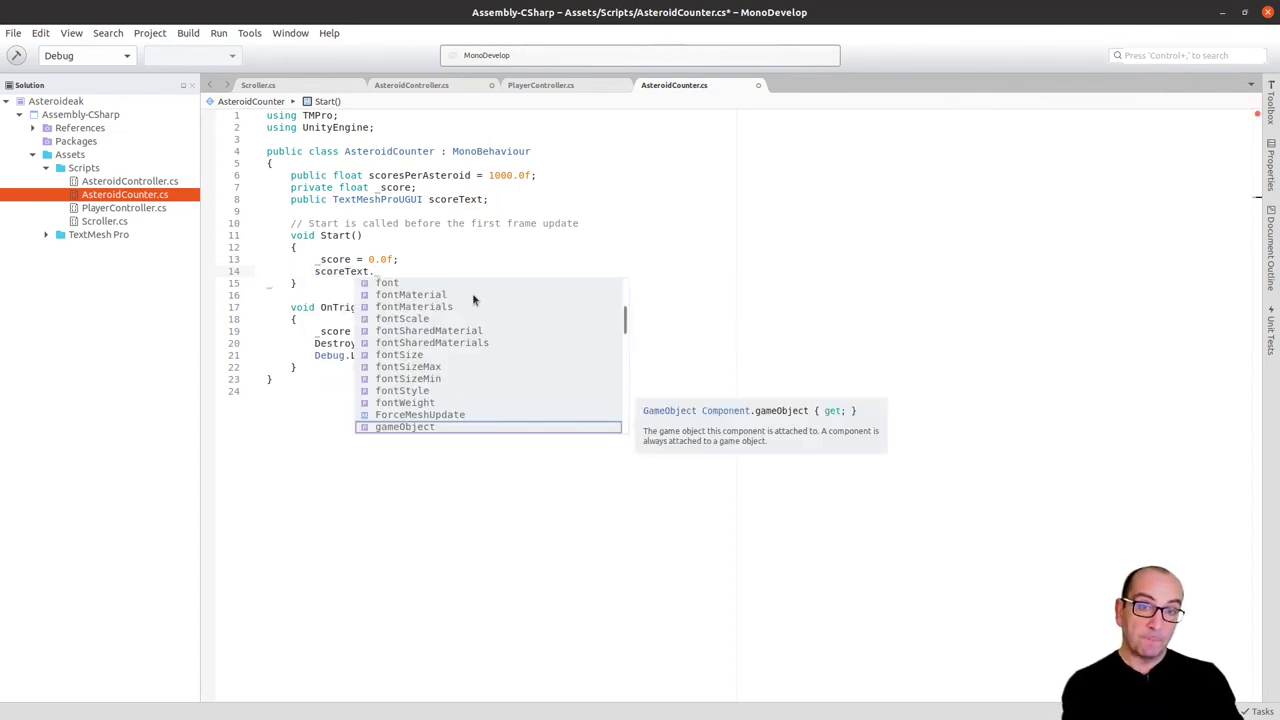
pyautogui.write('sette')
pyautogui.press('Return')
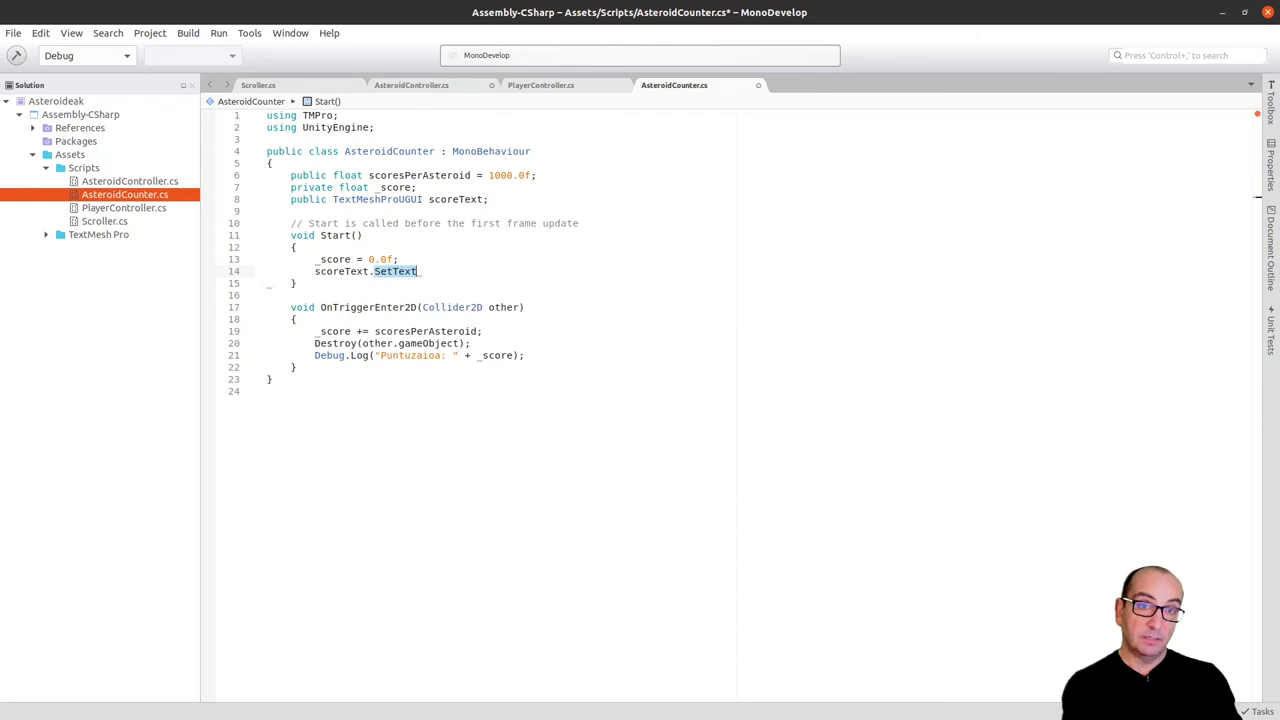
pyautogui.write('("Puntu')
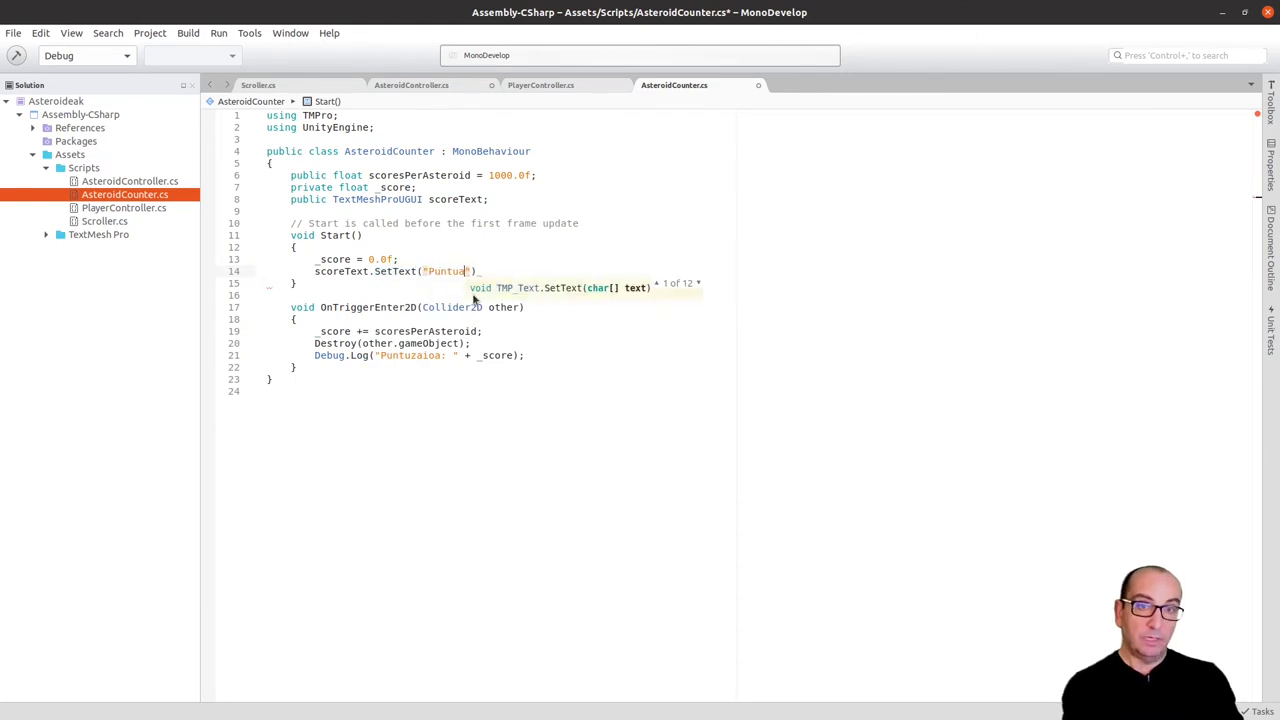
pyautogui.write('azioa')
pyautogui.press('BackSpace')
pyautogui.write(': ')
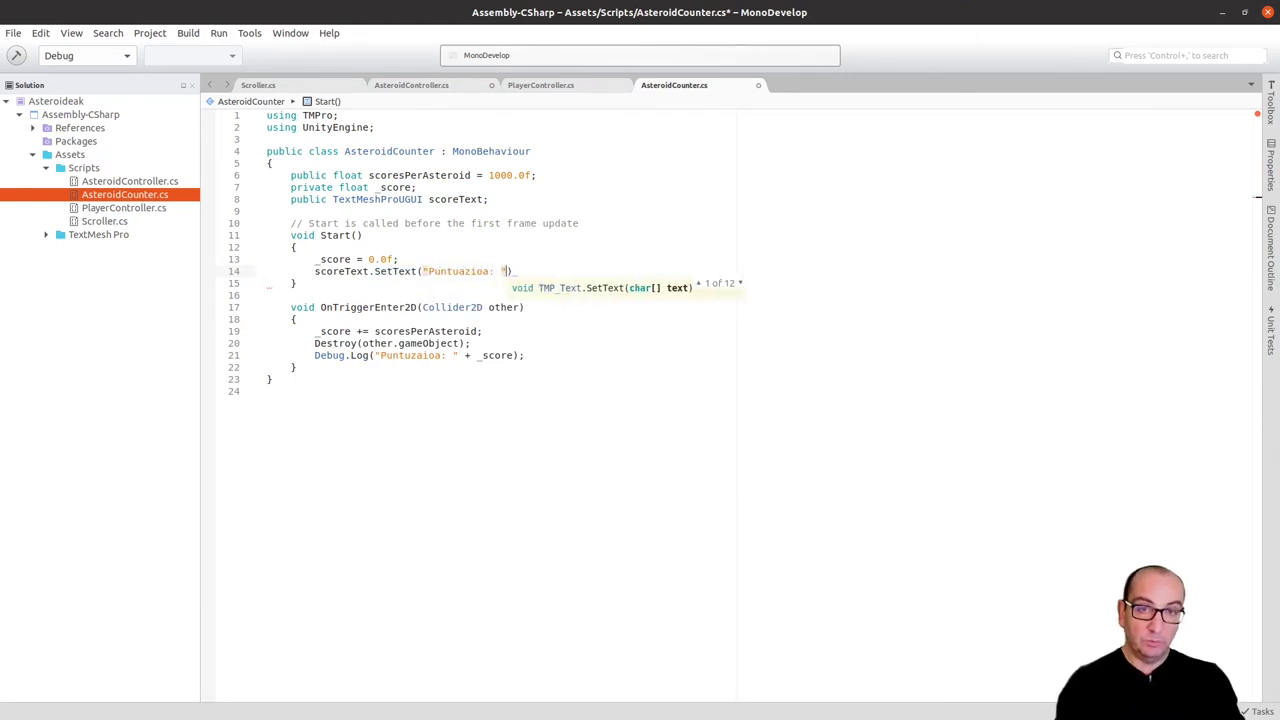
pyautogui.write('" + score')
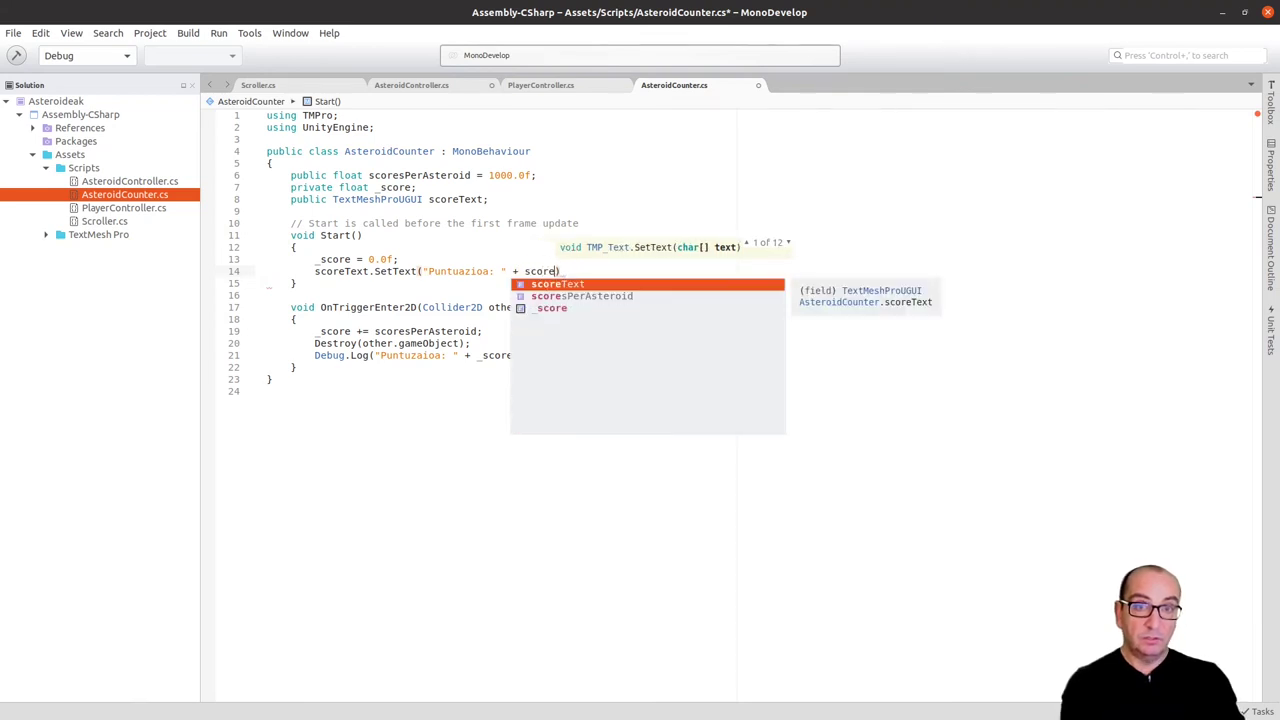
pyautogui.write(')')
# Copy the SetText line below Debug.Log, change both to use _score, and save
pyautogui.hotkey('shift', 'Up')
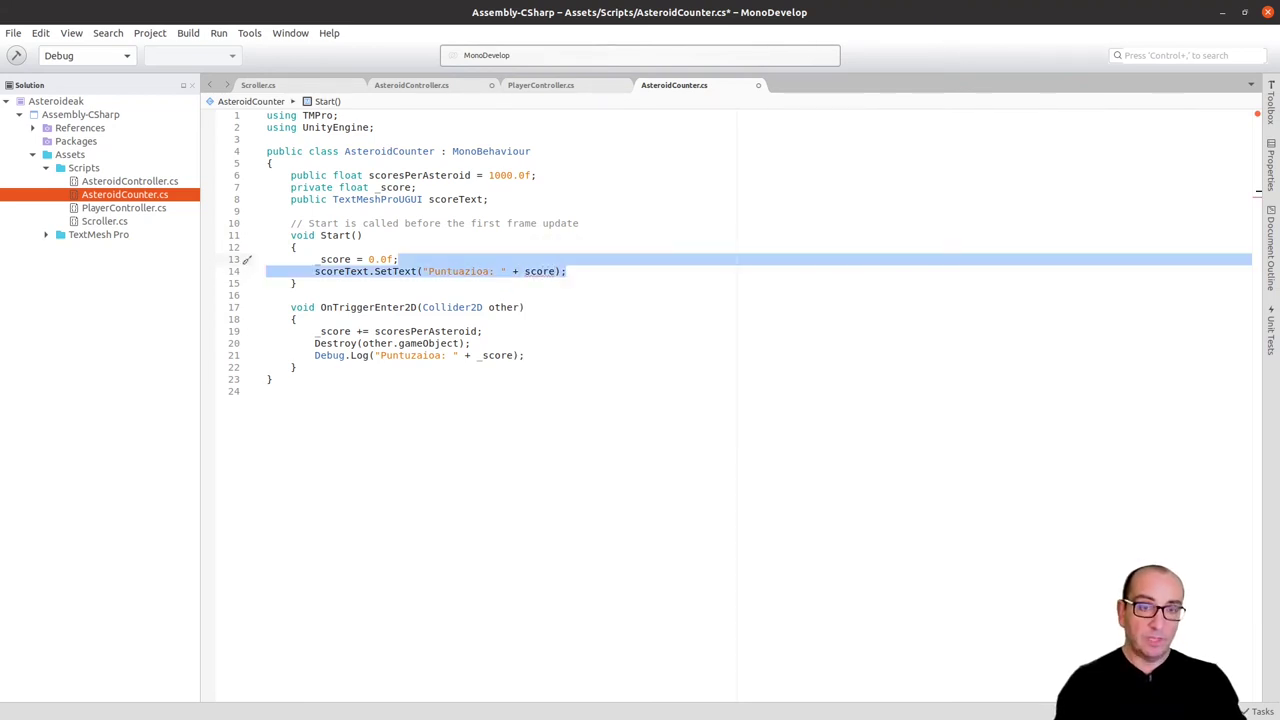
pyautogui.hotkey('ctrl', 'c')
pyautogui.click(534, 356)
pyautogui.hotkey('ctrl', 'v')
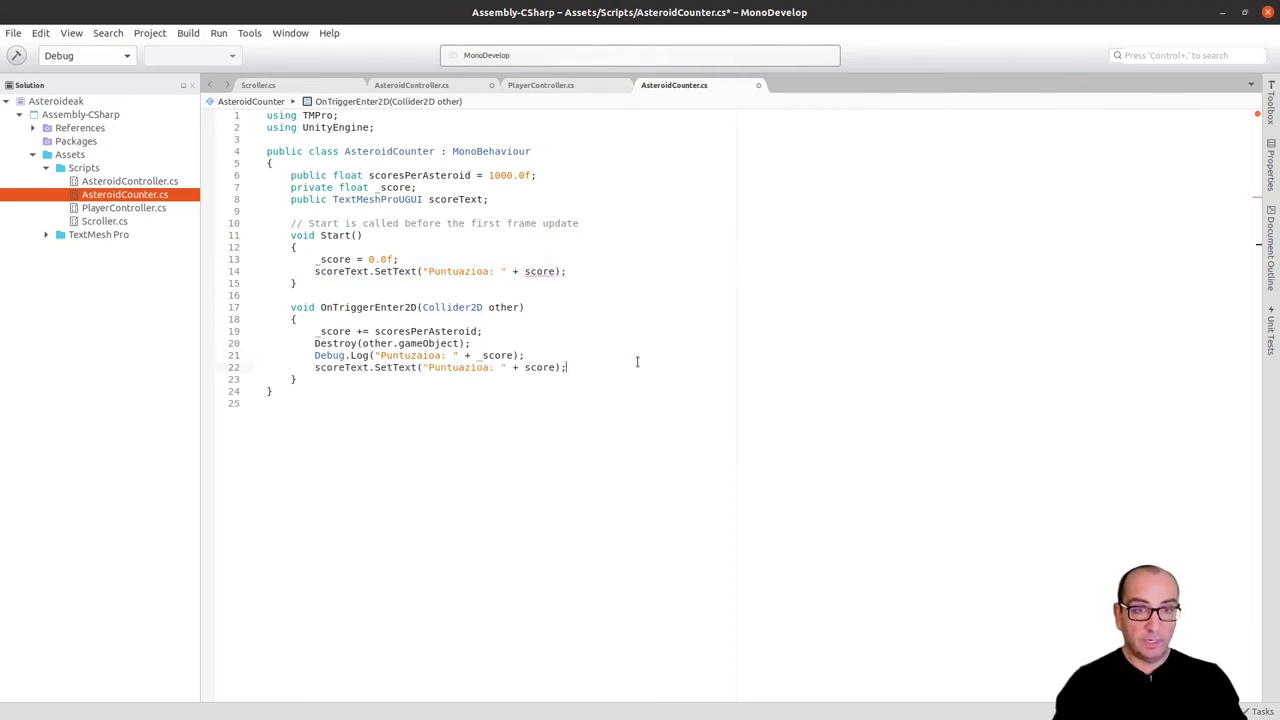
pyautogui.click(522, 271)
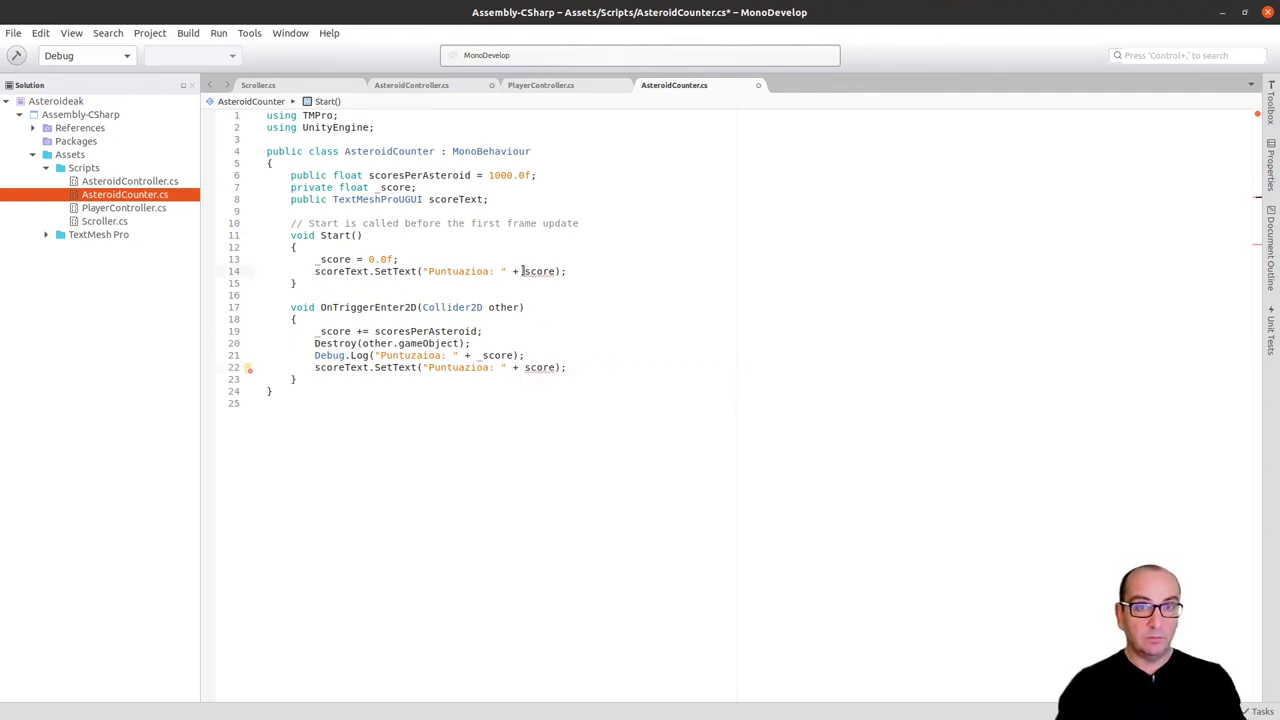
pyautogui.write('_')
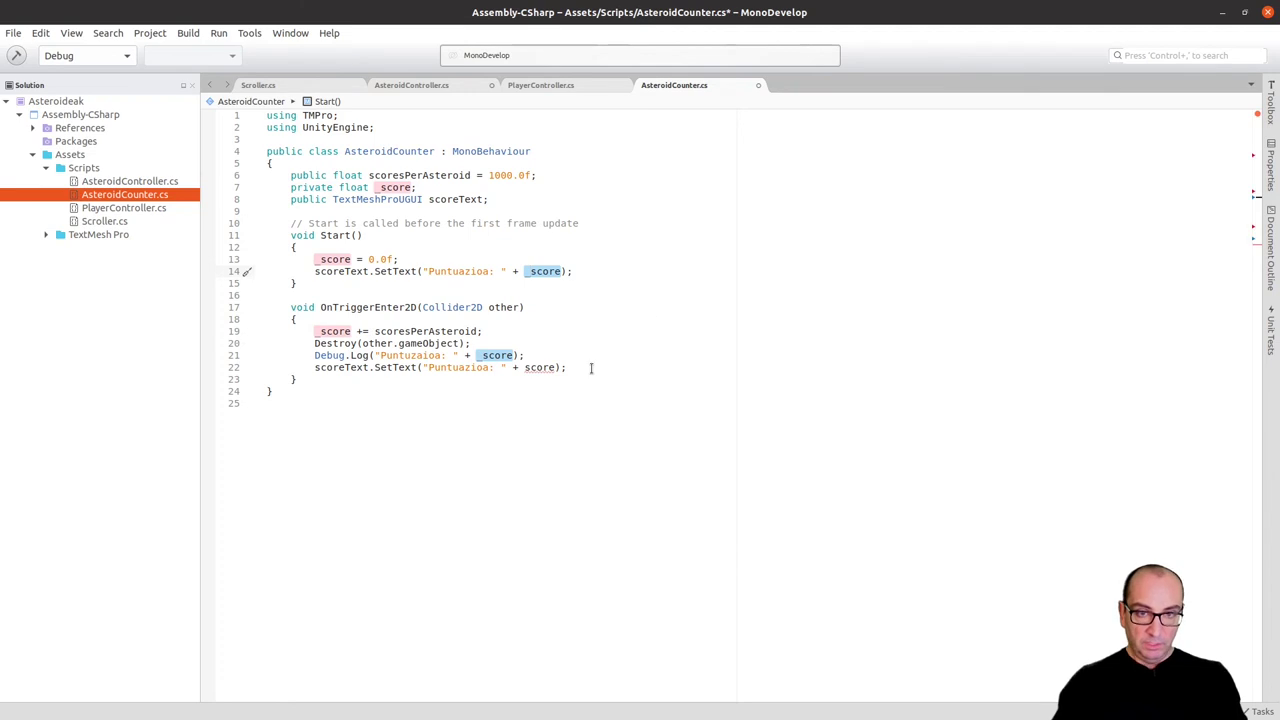
pyautogui.click(526, 368)
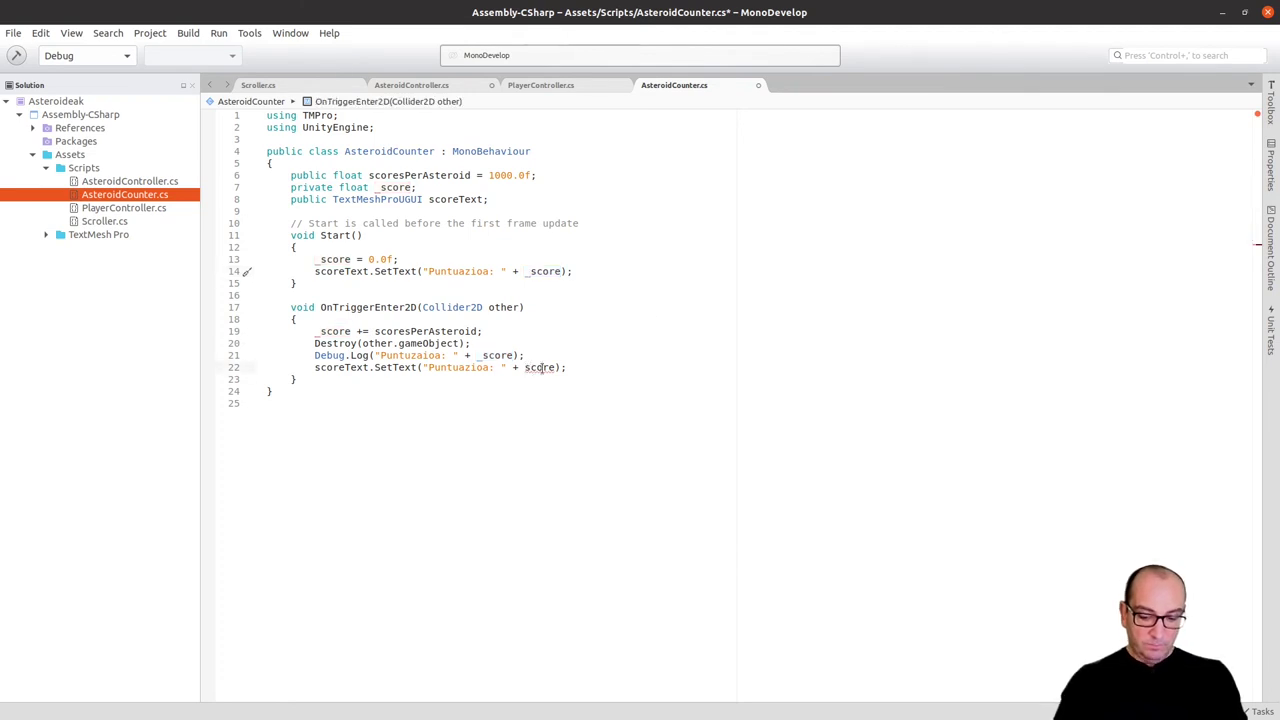
pyautogui.write('_')
pyautogui.hotkey('ctrl', 's')
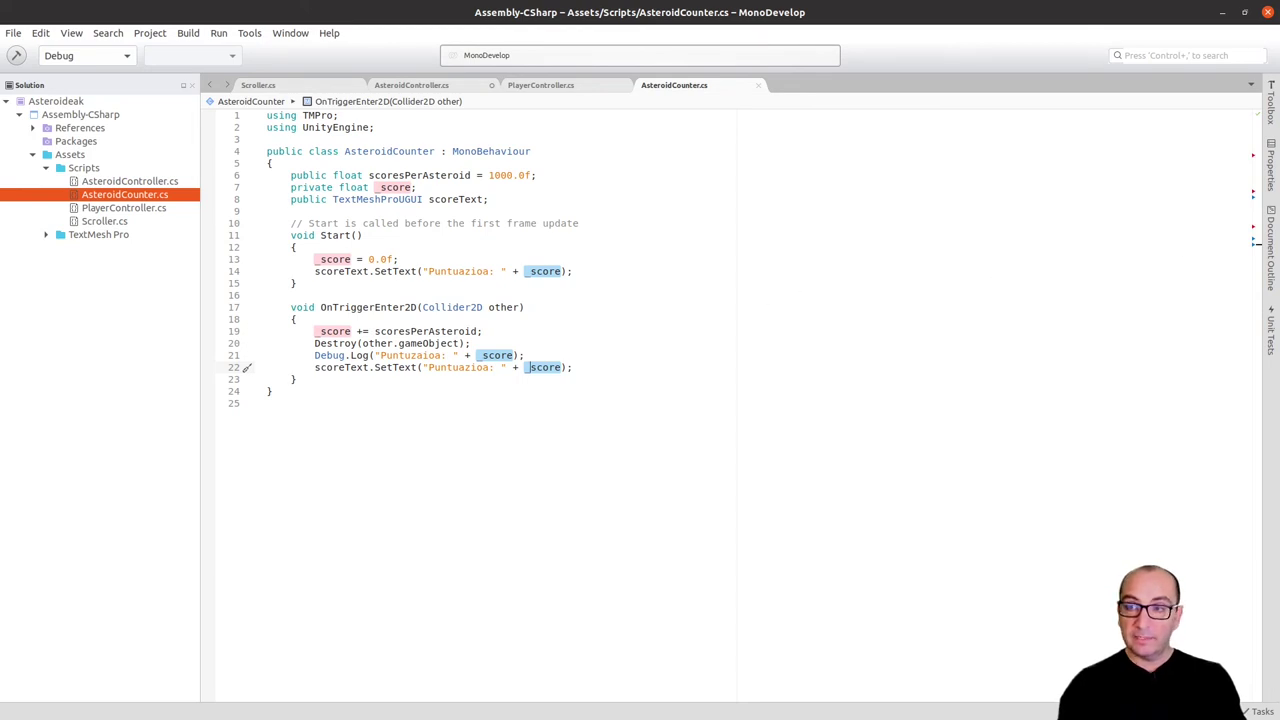
pyautogui.hotkey('alt', 'Tab')
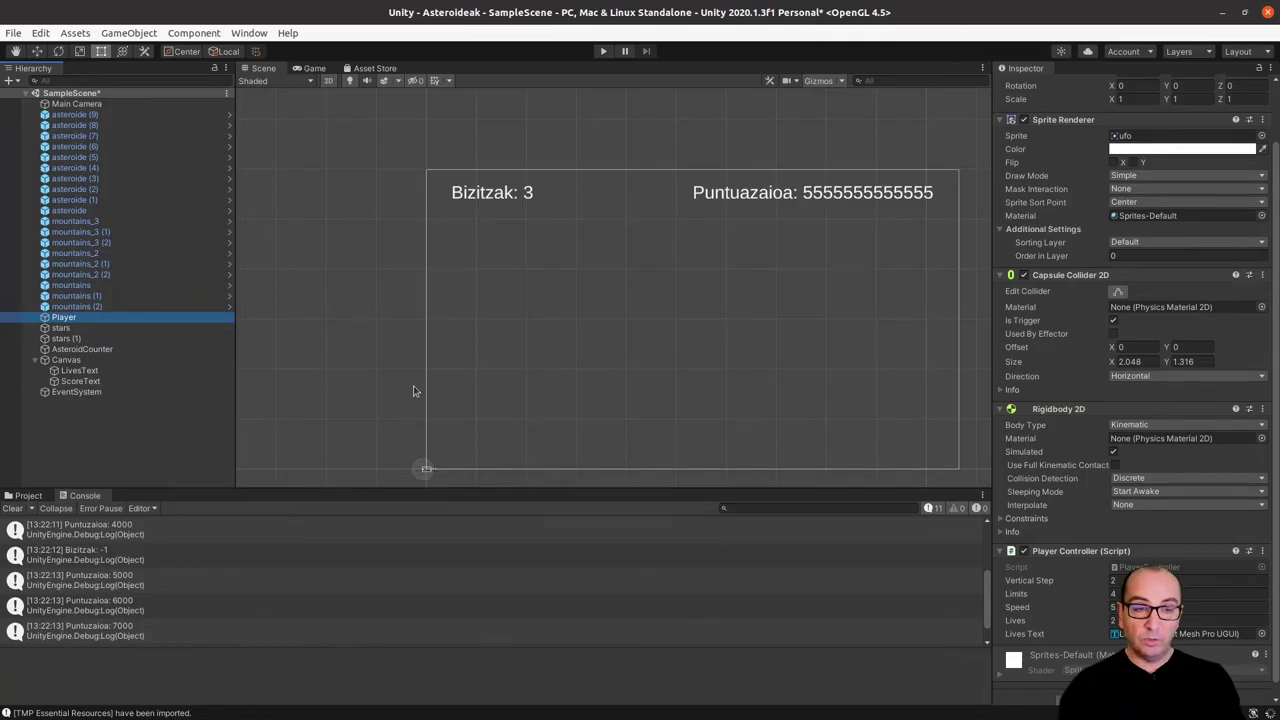
# Drag ScoreText into AsteroidCounter's Score Text slot and start Play mode
pyautogui.click(104, 350)
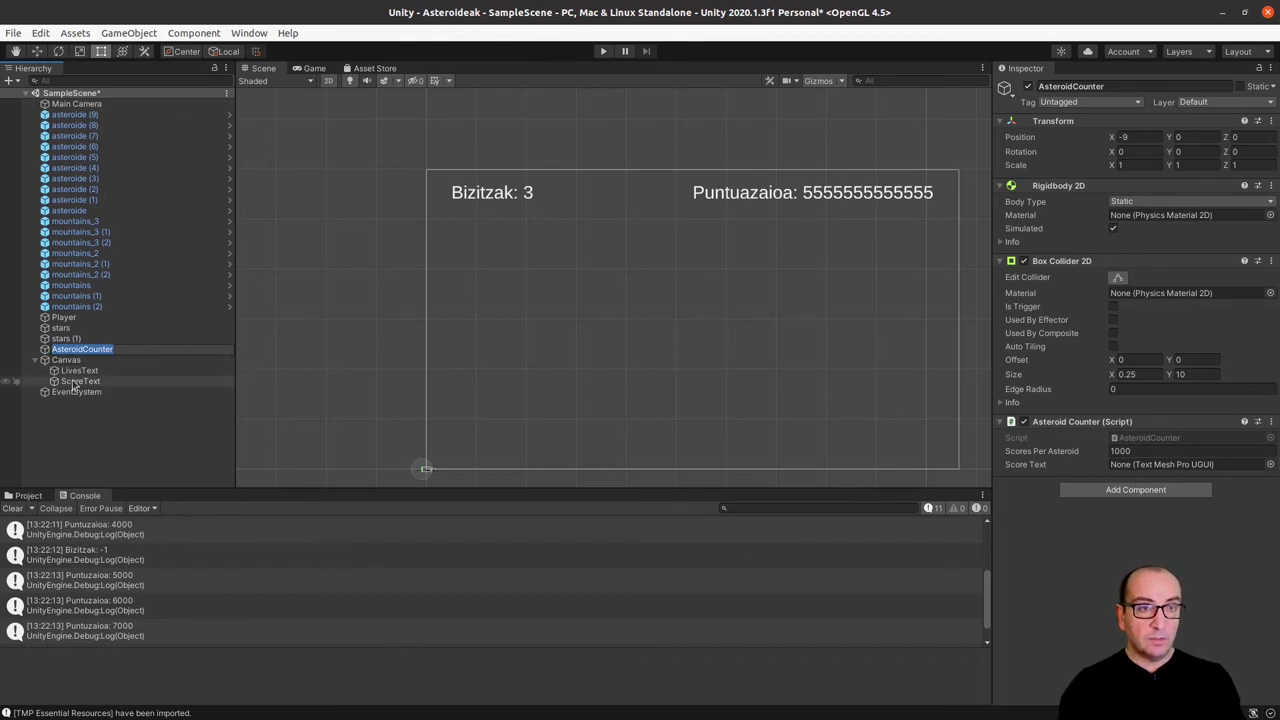
pyautogui.moveTo(78, 381)
pyautogui.mouseDown()
pyautogui.moveTo(1000, 420)
pyautogui.moveTo(1130, 464)
pyautogui.mouseUp()
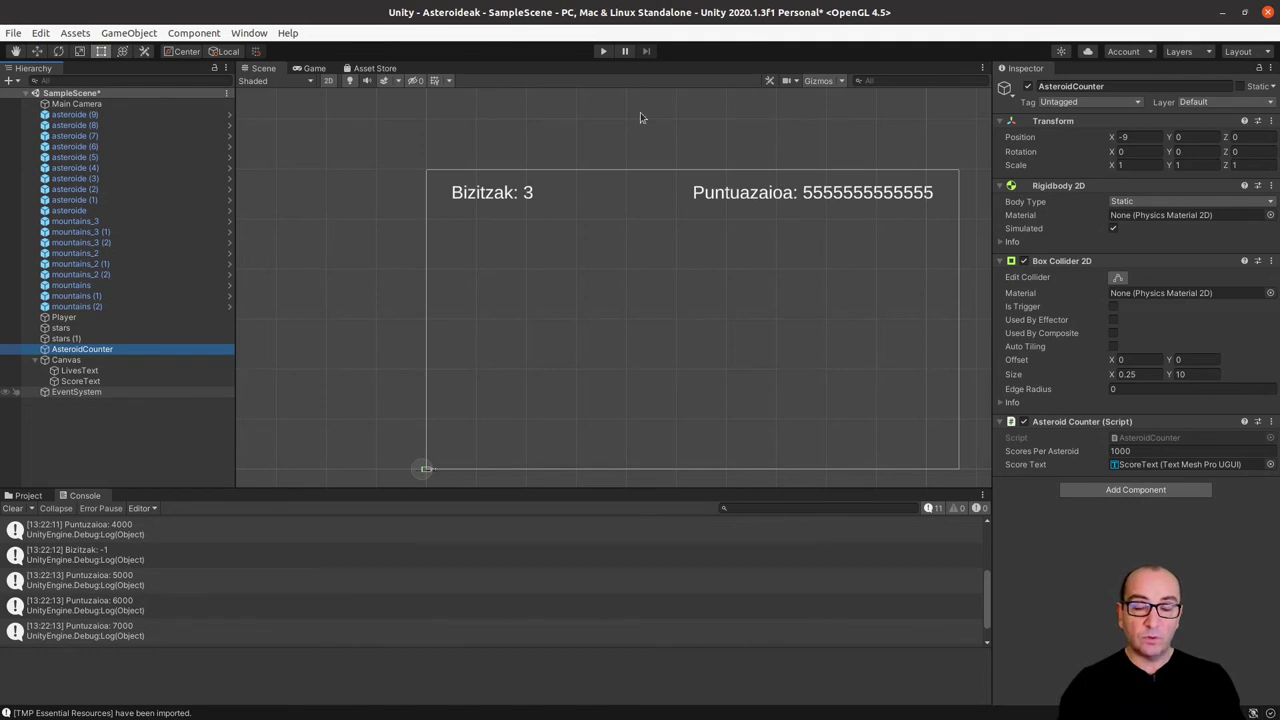
pyautogui.click(601, 52)
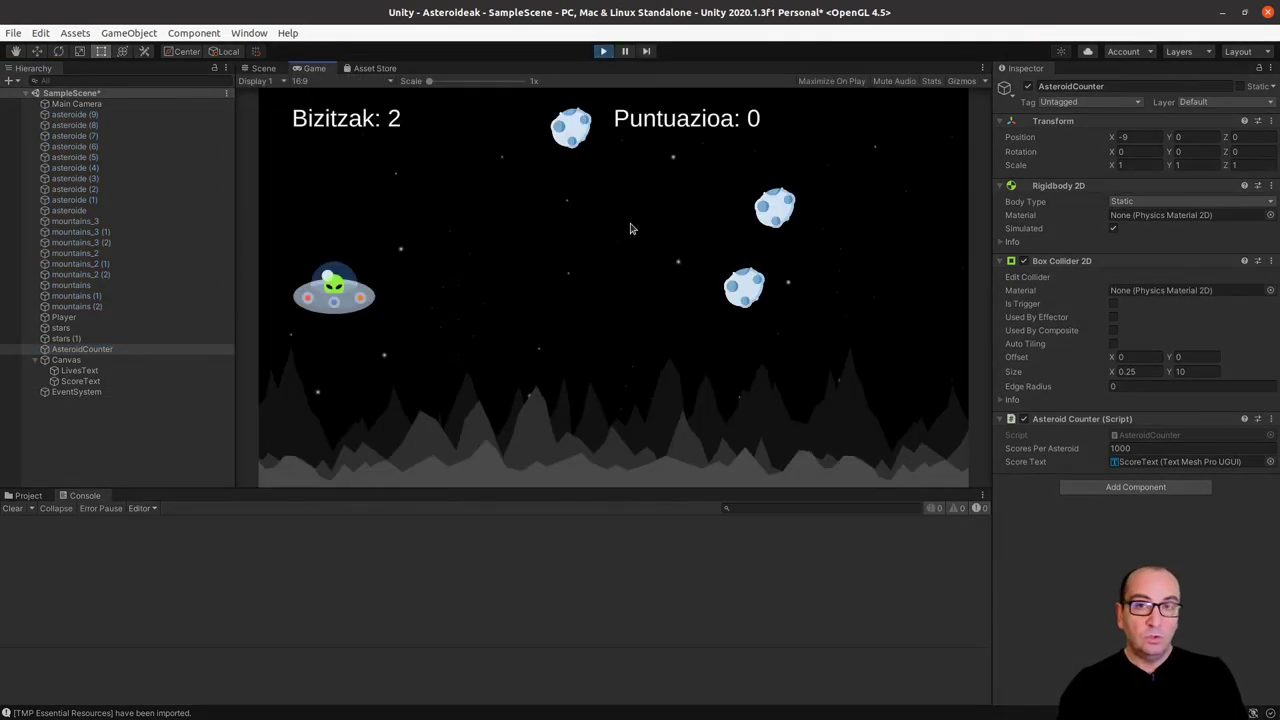
# Steer the UFO with Up/Down until lives show 1 and score 9000, then stop playing
pyautogui.press('Down')
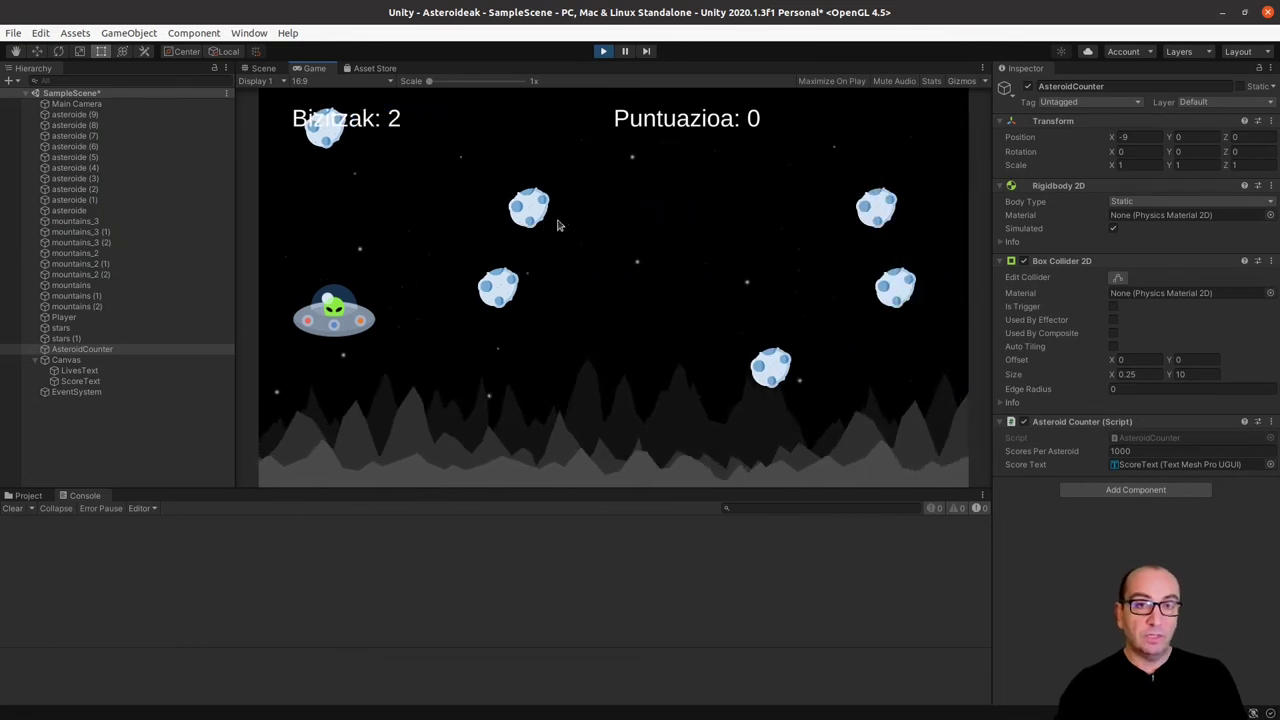
pyautogui.press('Up')
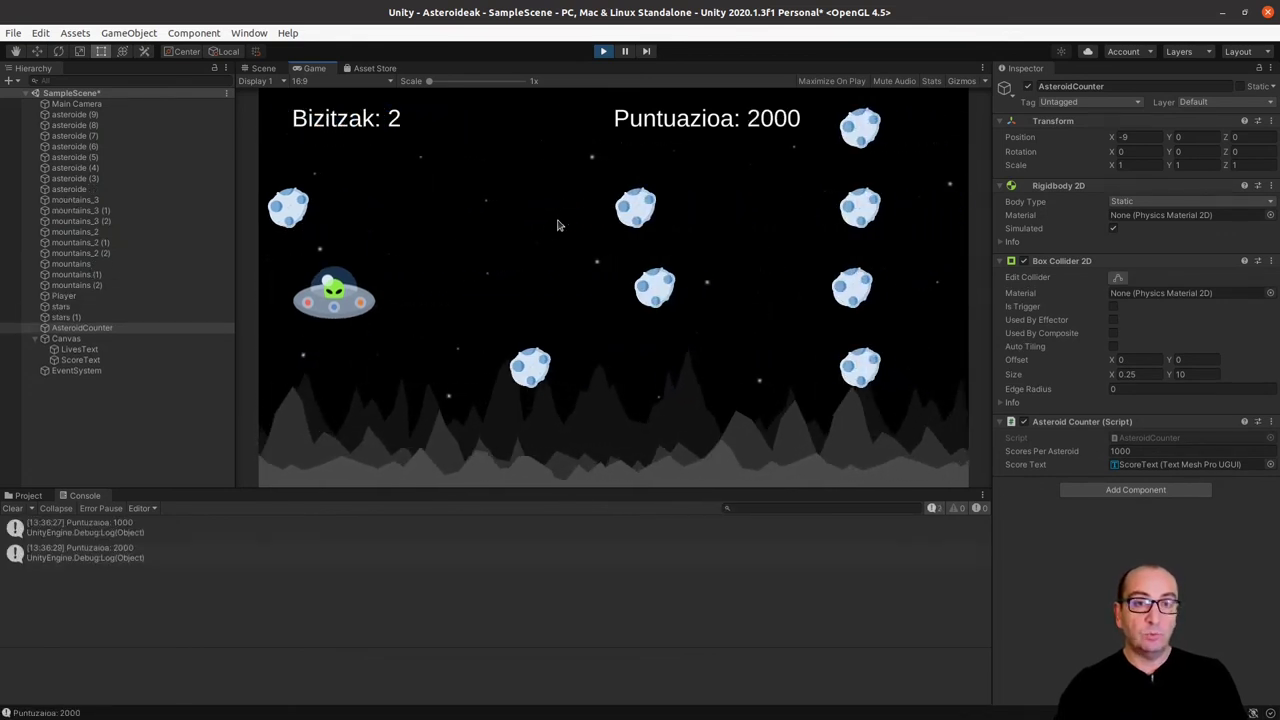
pyautogui.press('Up')
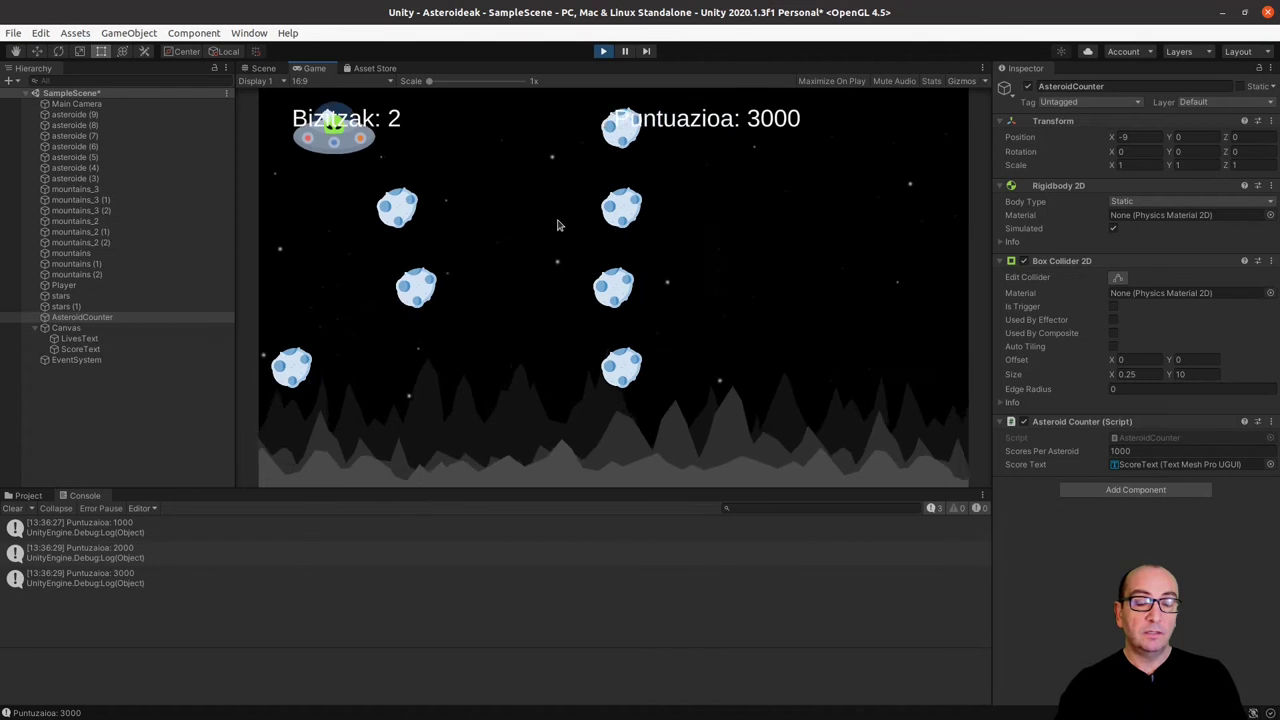
pyautogui.press('Down')
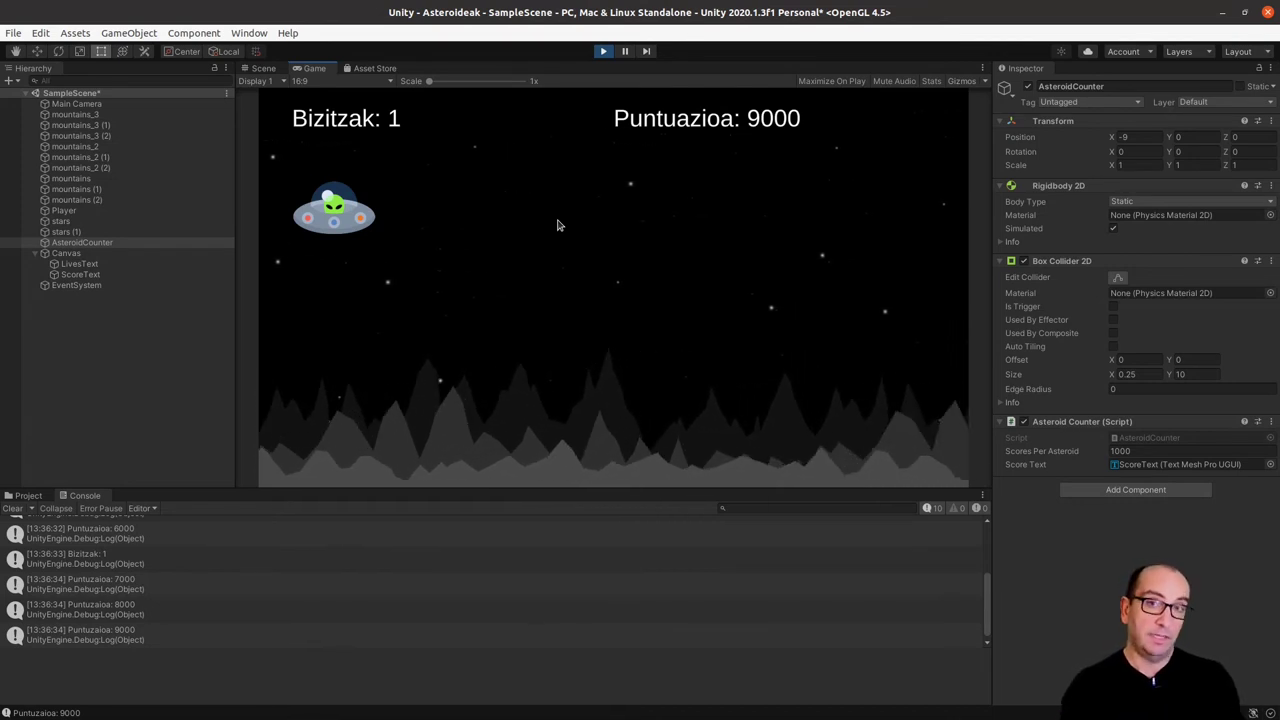
pyautogui.click(603, 51)
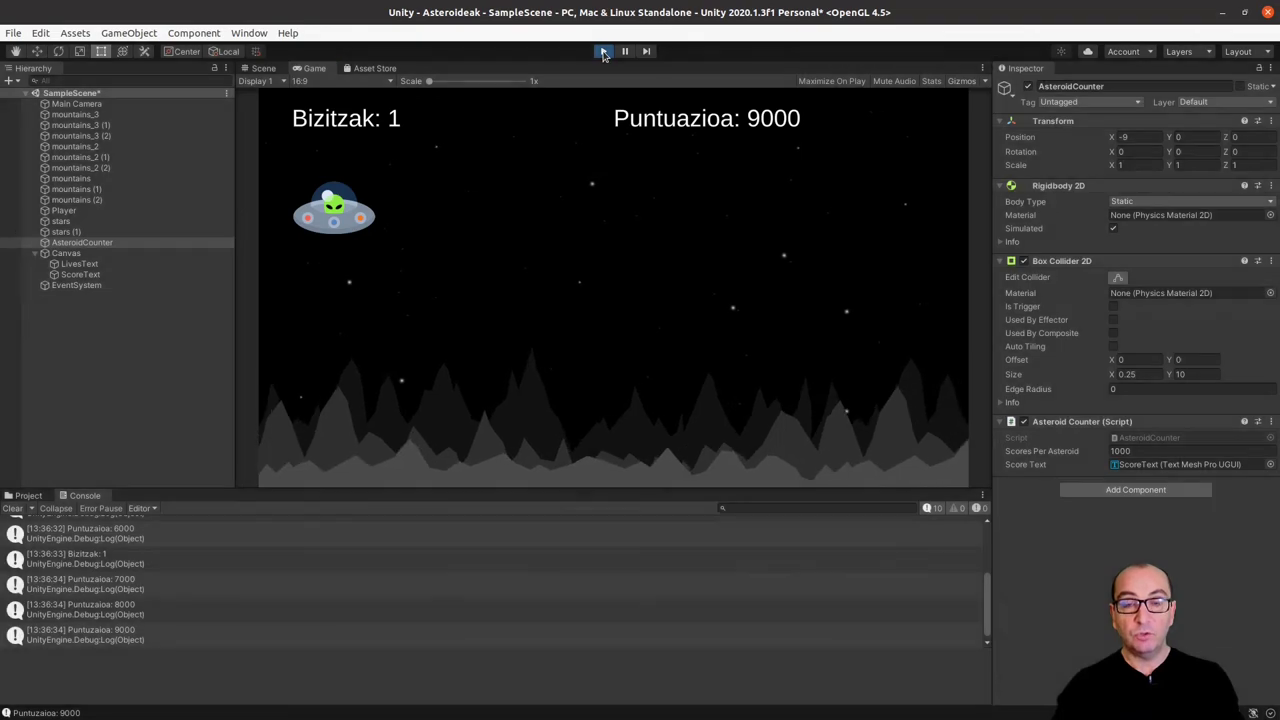